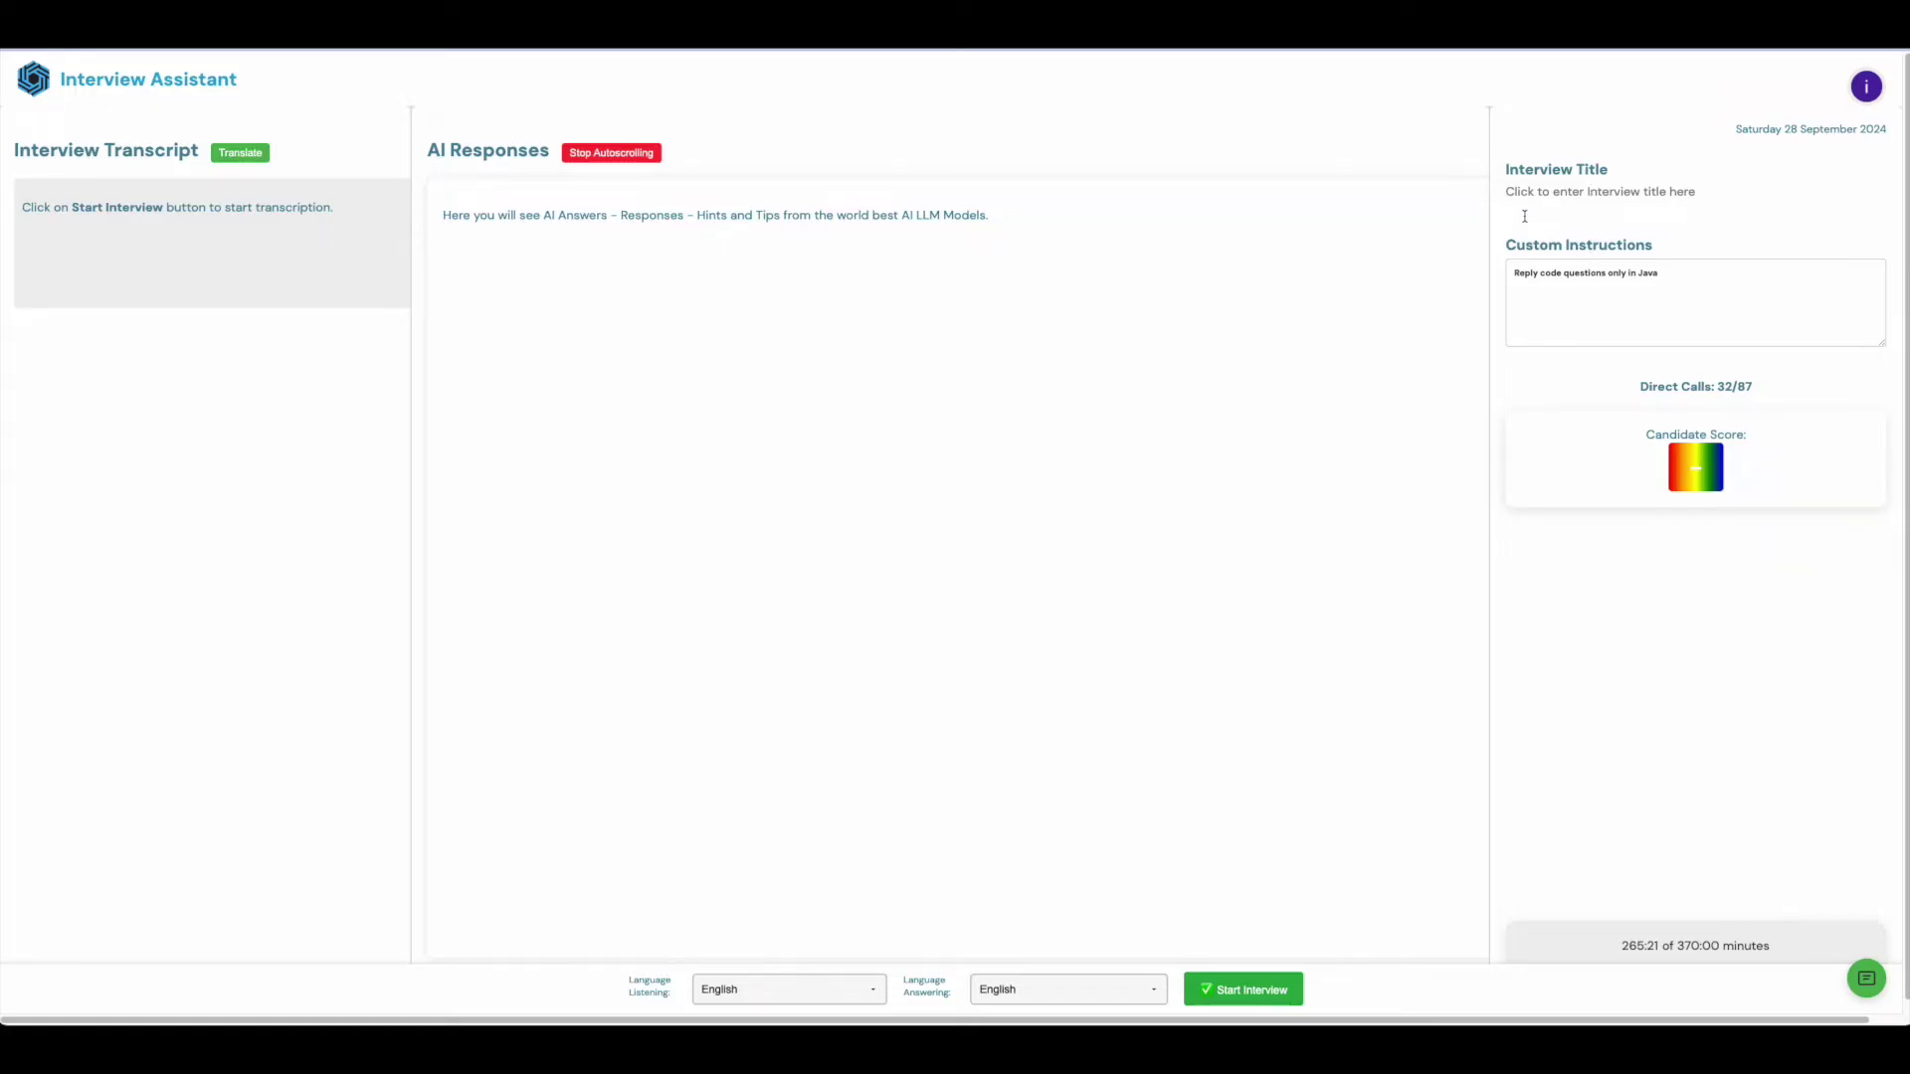
- Point out the interview title field, the direct calls count and the remaining minutes
{"action": "left_click", "coordinate": [1546, 194]}
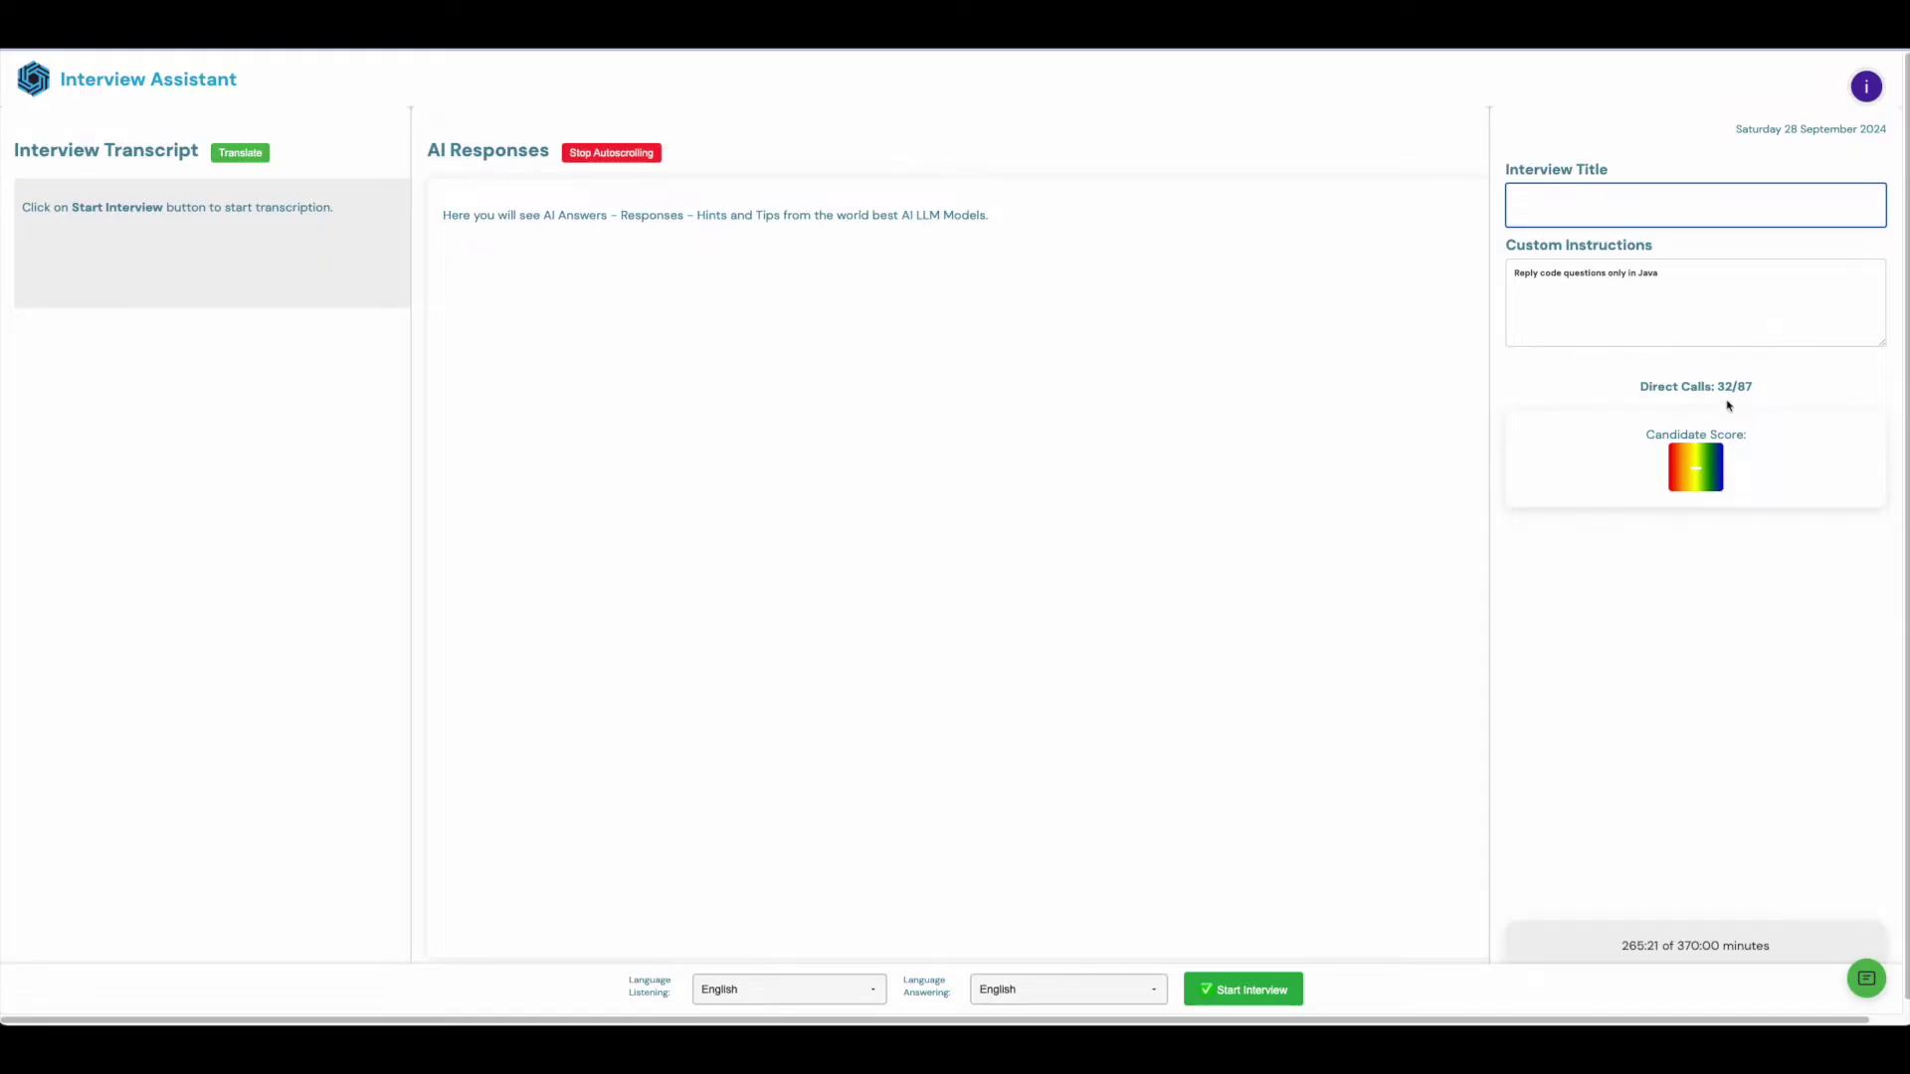
{"action": "left_click_drag", "start_coordinate": [1646, 384], "coordinate": [1754, 391]}
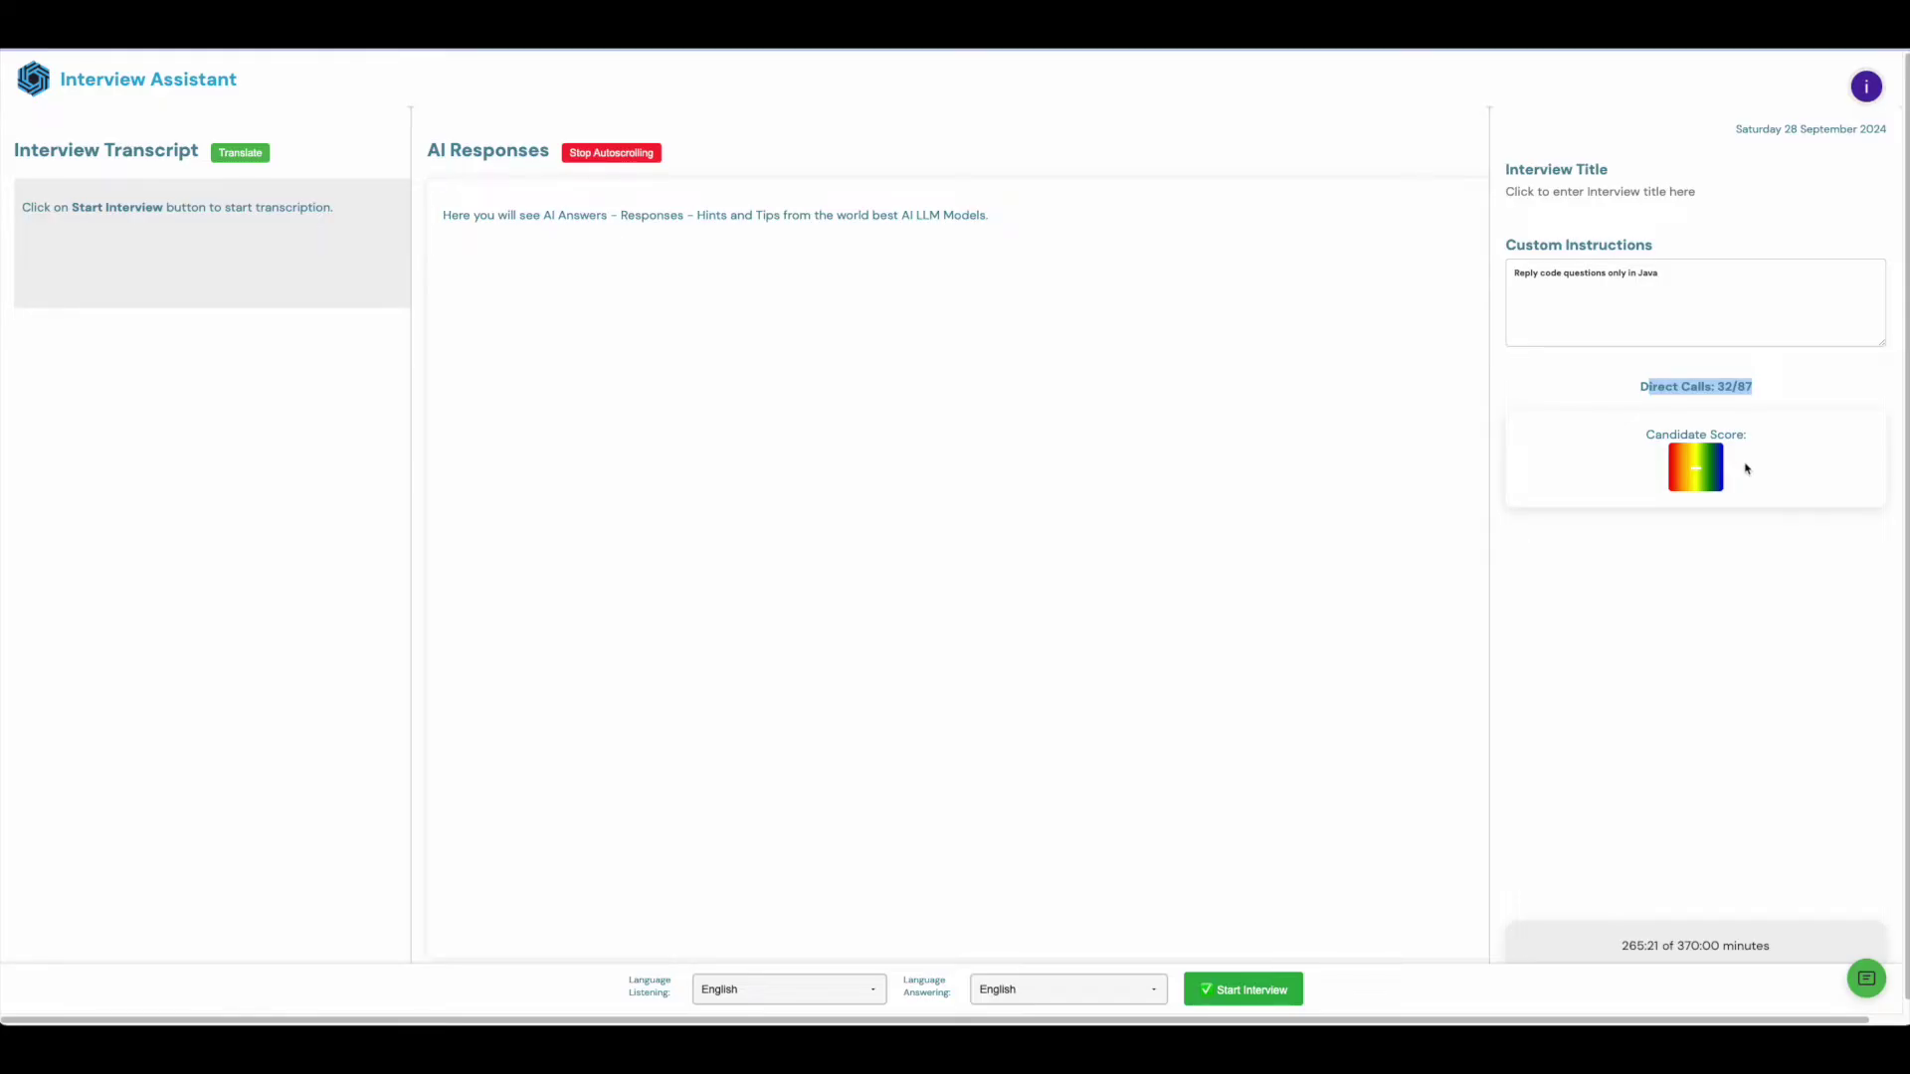
{"action": "left_click_drag", "start_coordinate": [1621, 948], "coordinate": [1778, 946]}
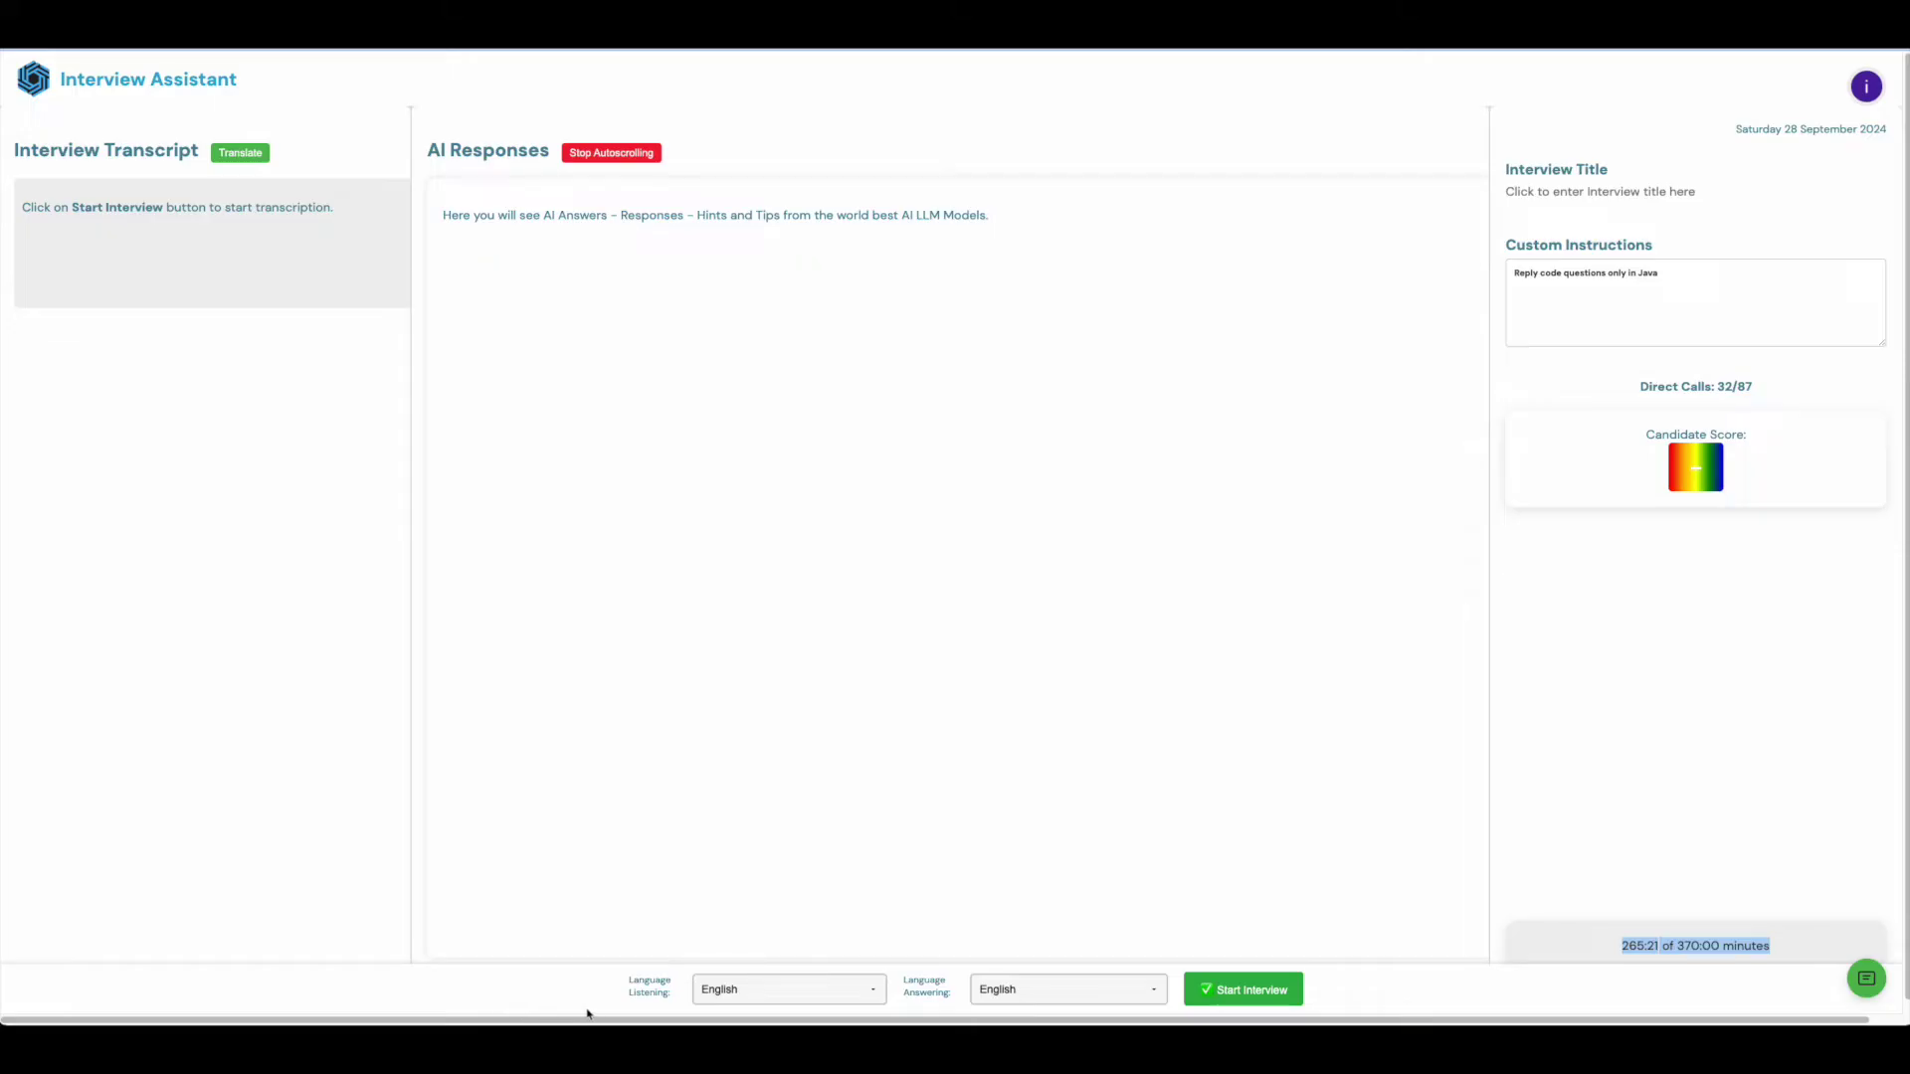
- Try Multilingual (Spanish + English) for listening and answering, then set both back to English
{"action": "left_click", "coordinate": [768, 999]}
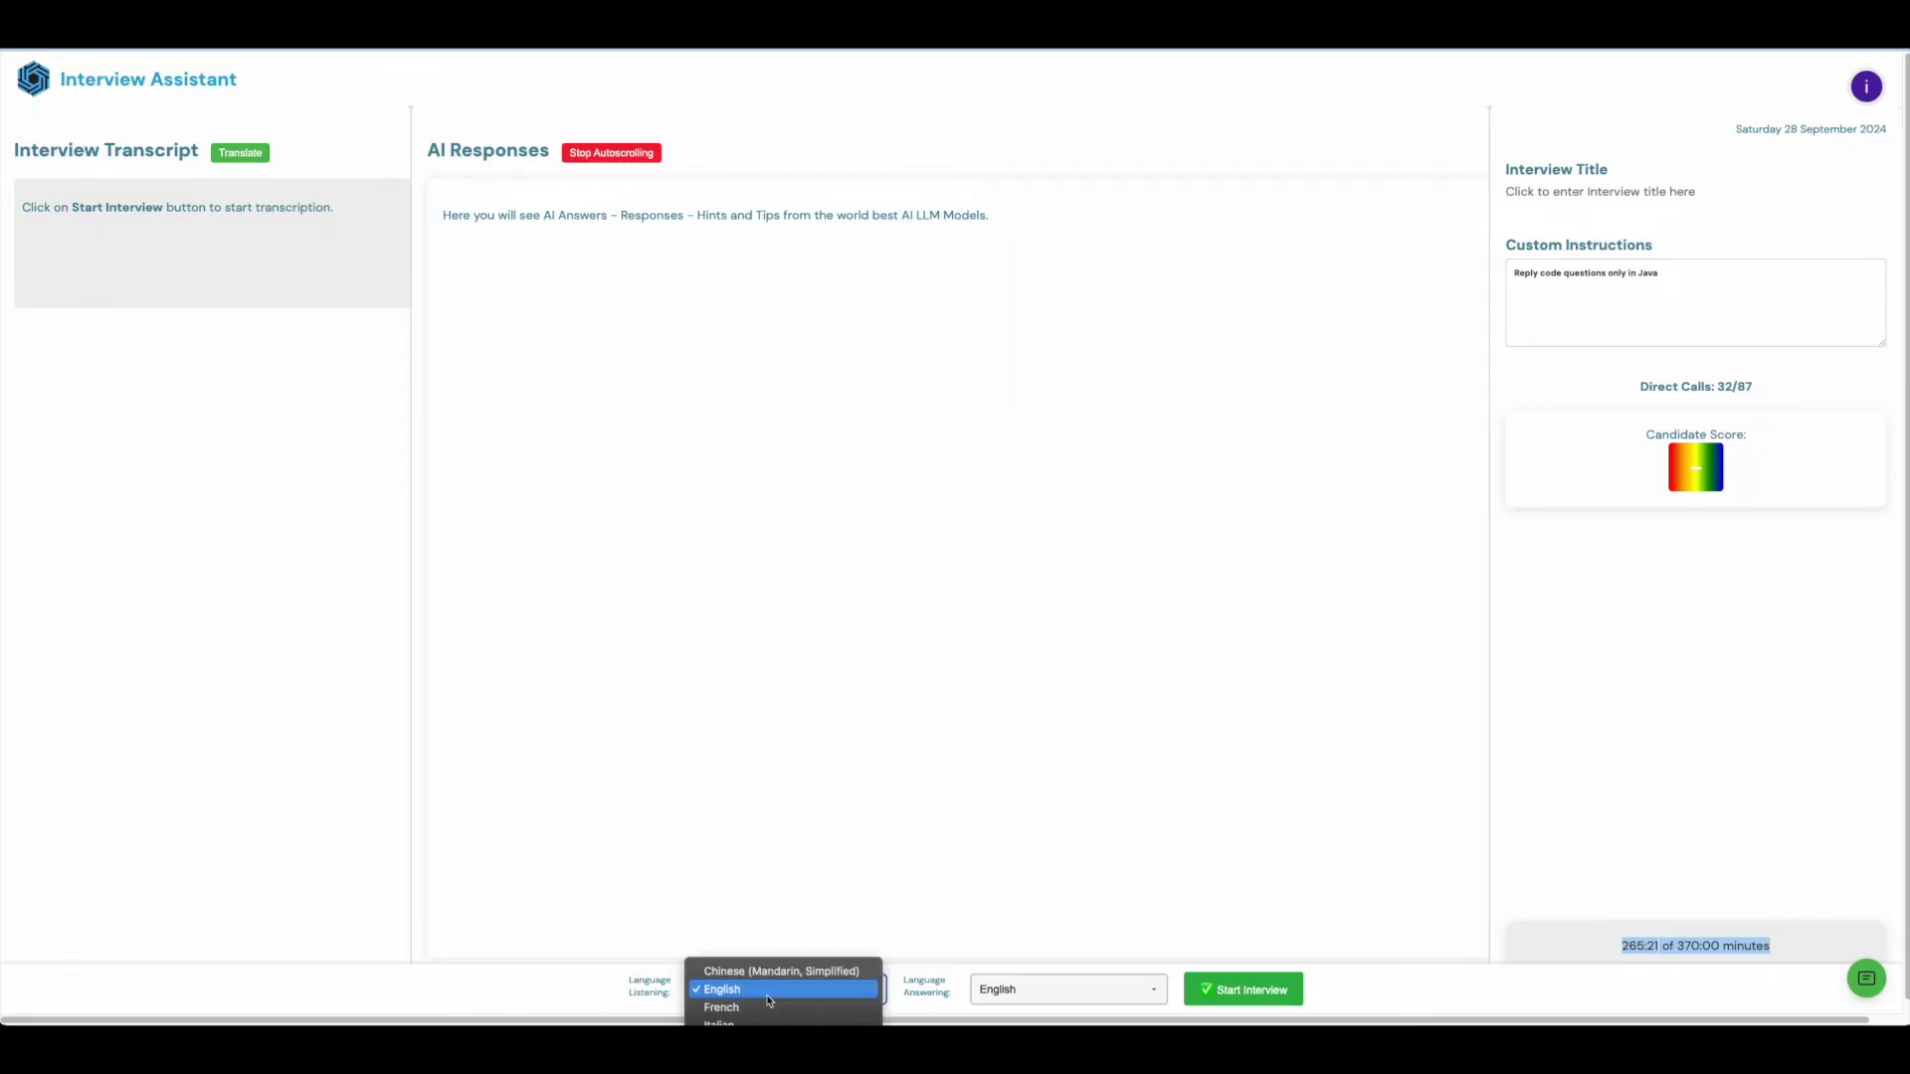
{"action": "left_click", "coordinate": [765, 1010]}
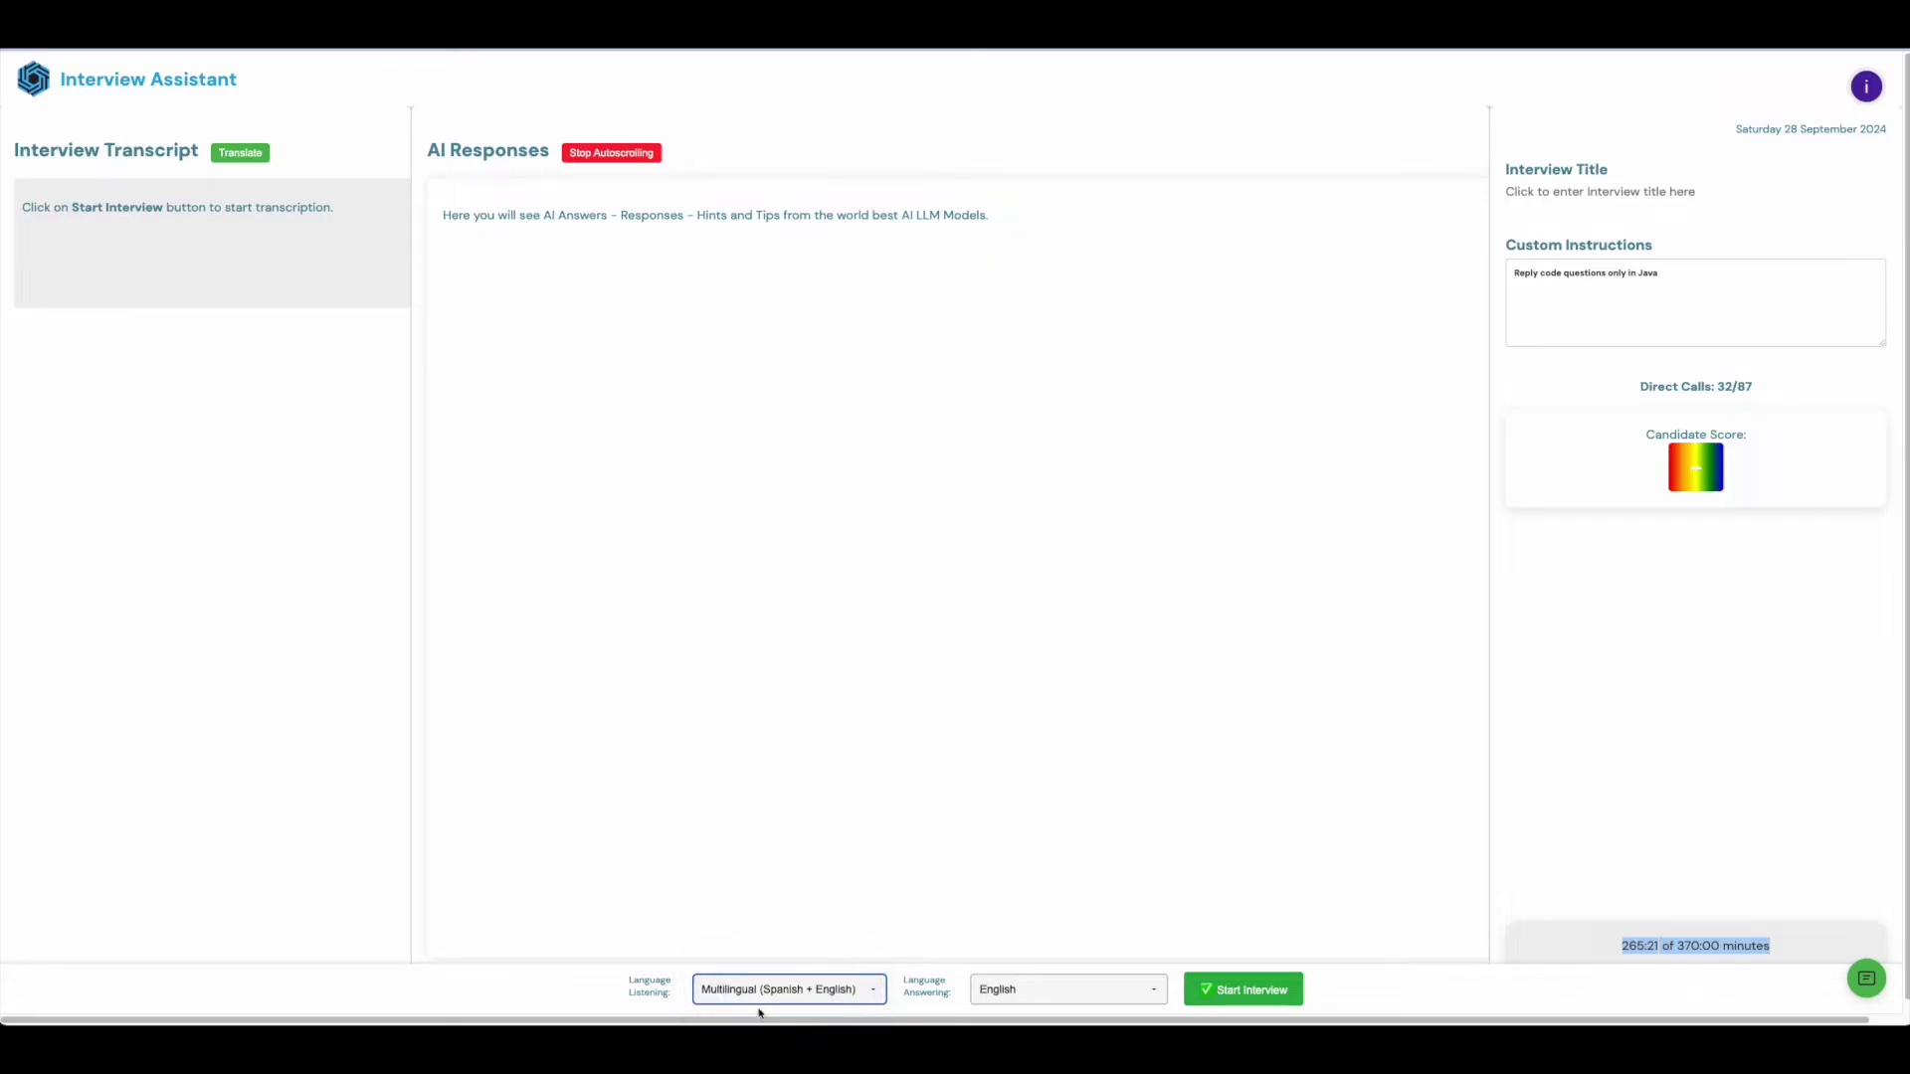
{"action": "left_click", "coordinate": [759, 999]}
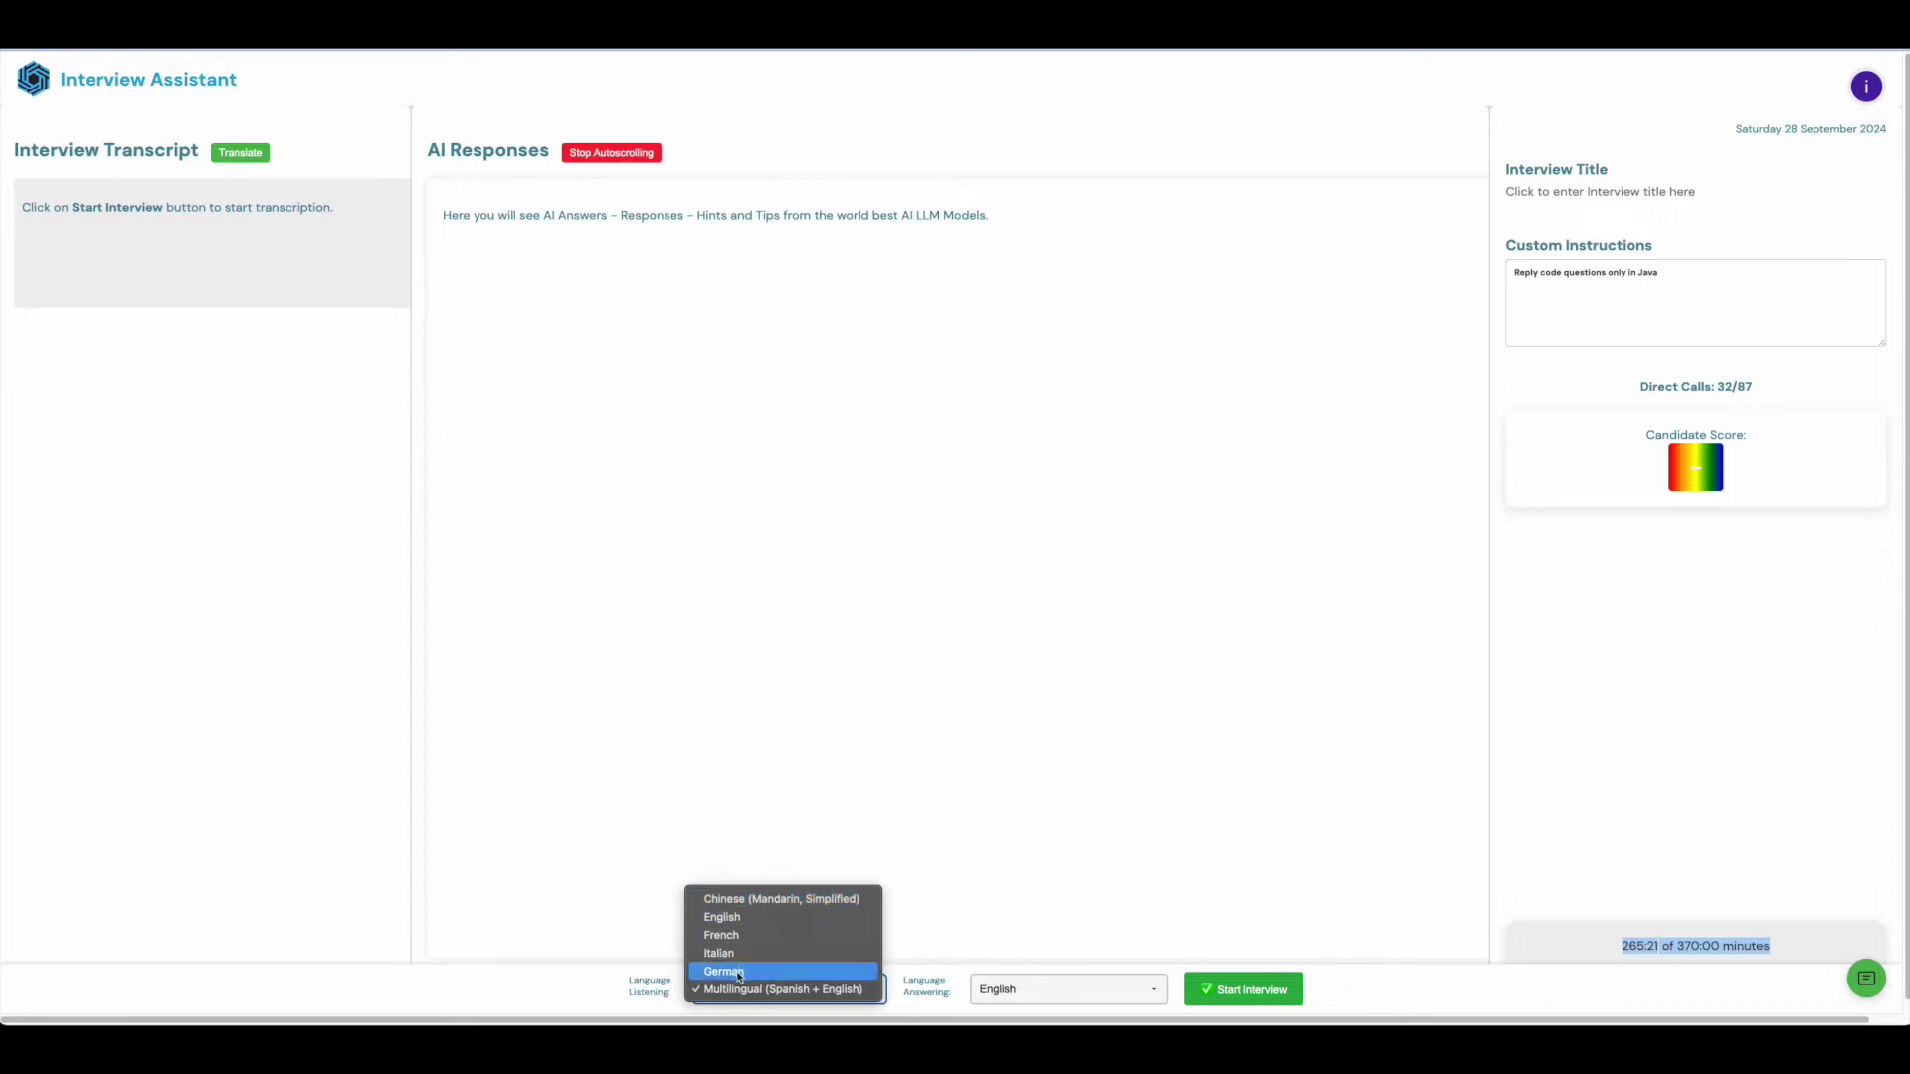
{"action": "left_click", "coordinate": [729, 917]}
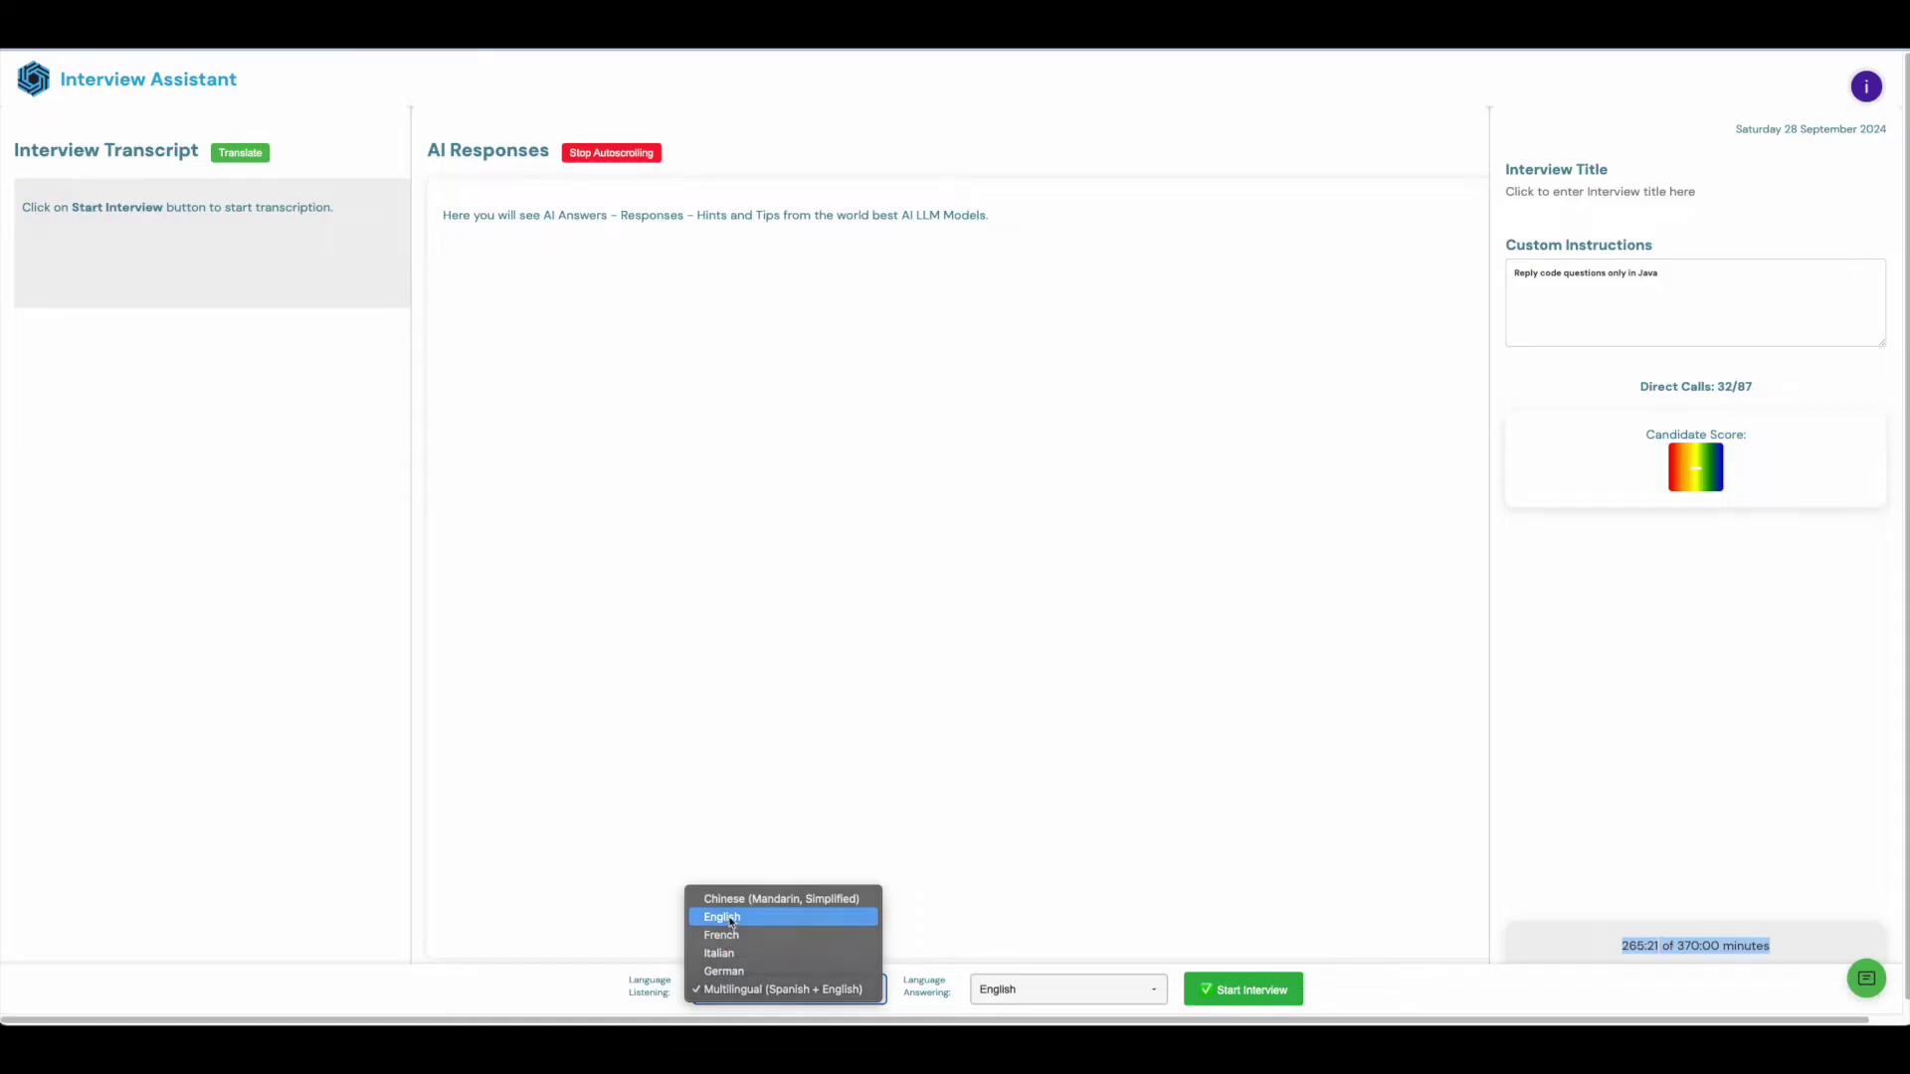
{"action": "left_click", "coordinate": [1010, 992]}
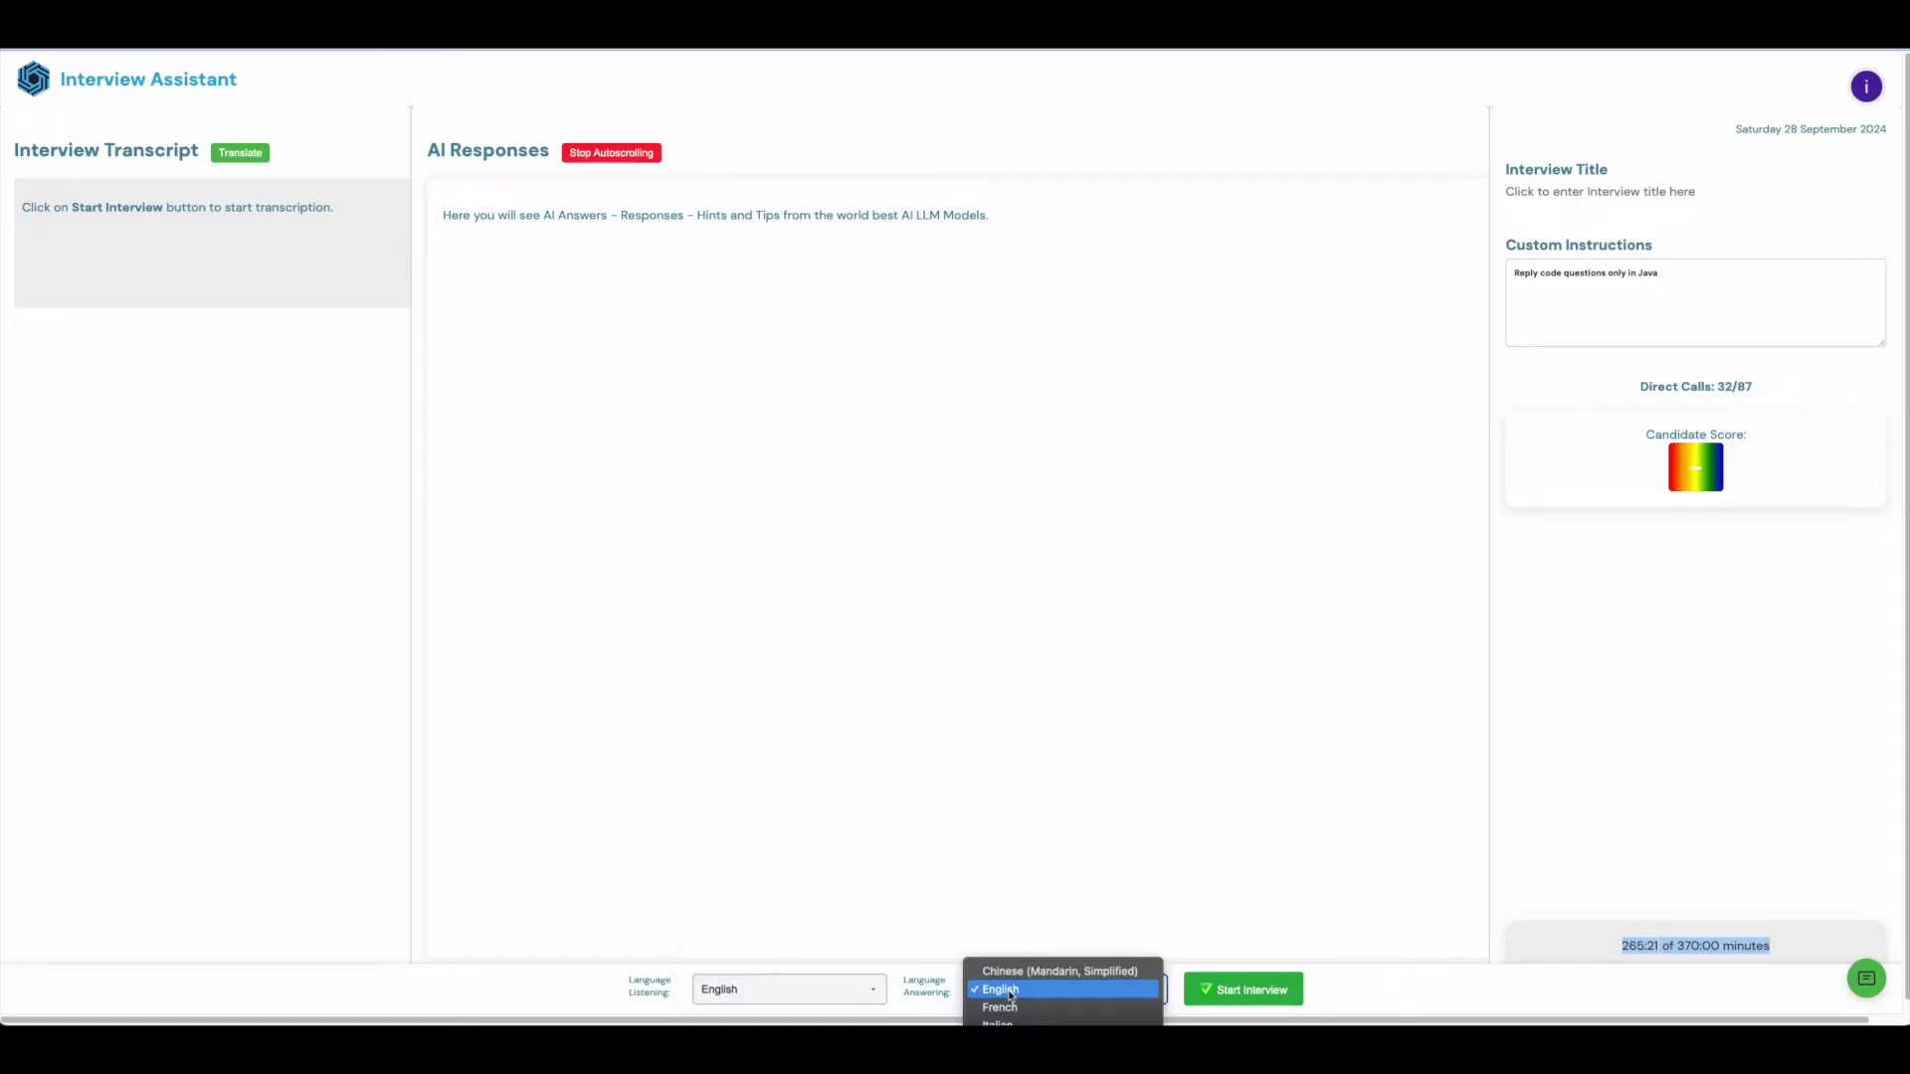
{"action": "left_click", "coordinate": [1011, 993]}
{"action": "left_click", "coordinate": [1012, 993]}
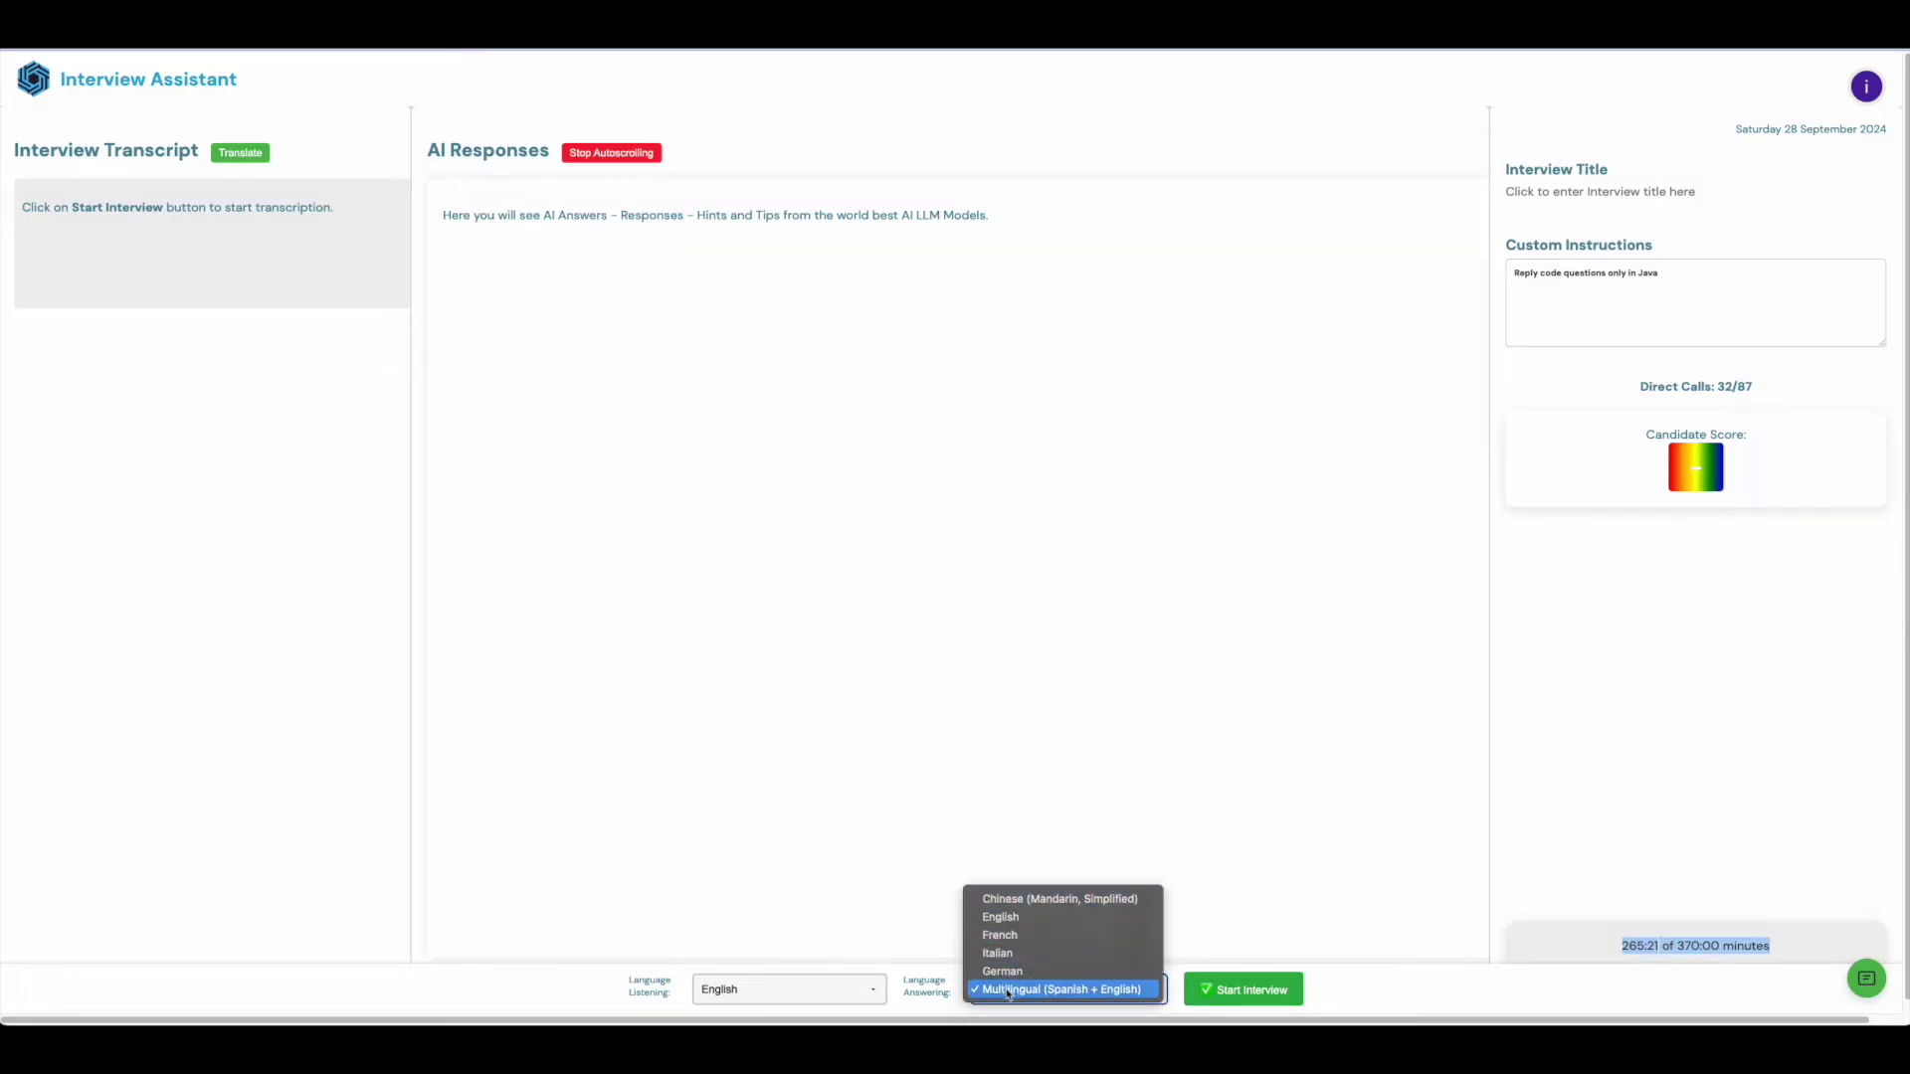
{"action": "left_click", "coordinate": [1011, 923]}
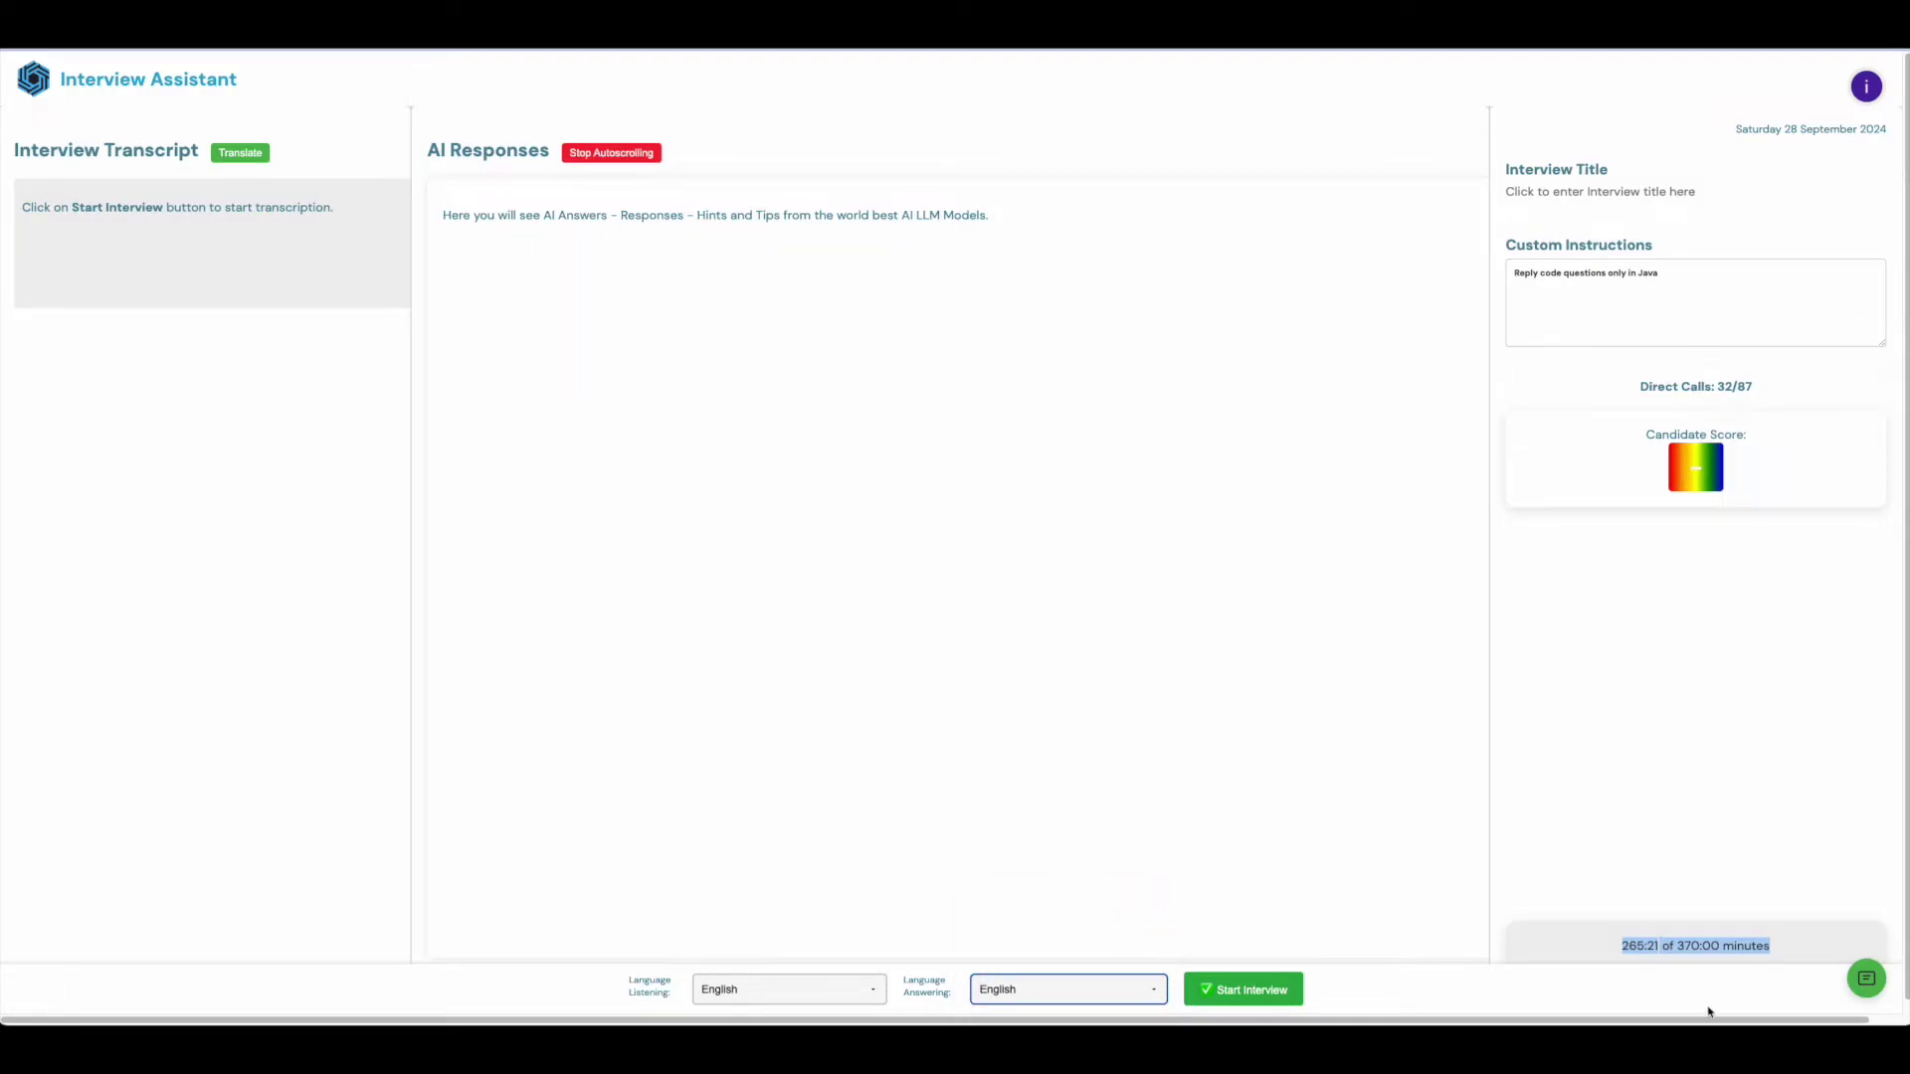
- Check the help chat, then open profile settings and keep MacBook Pro Microphone (Built-in)
{"action": "left_click", "coordinate": [1878, 980]}
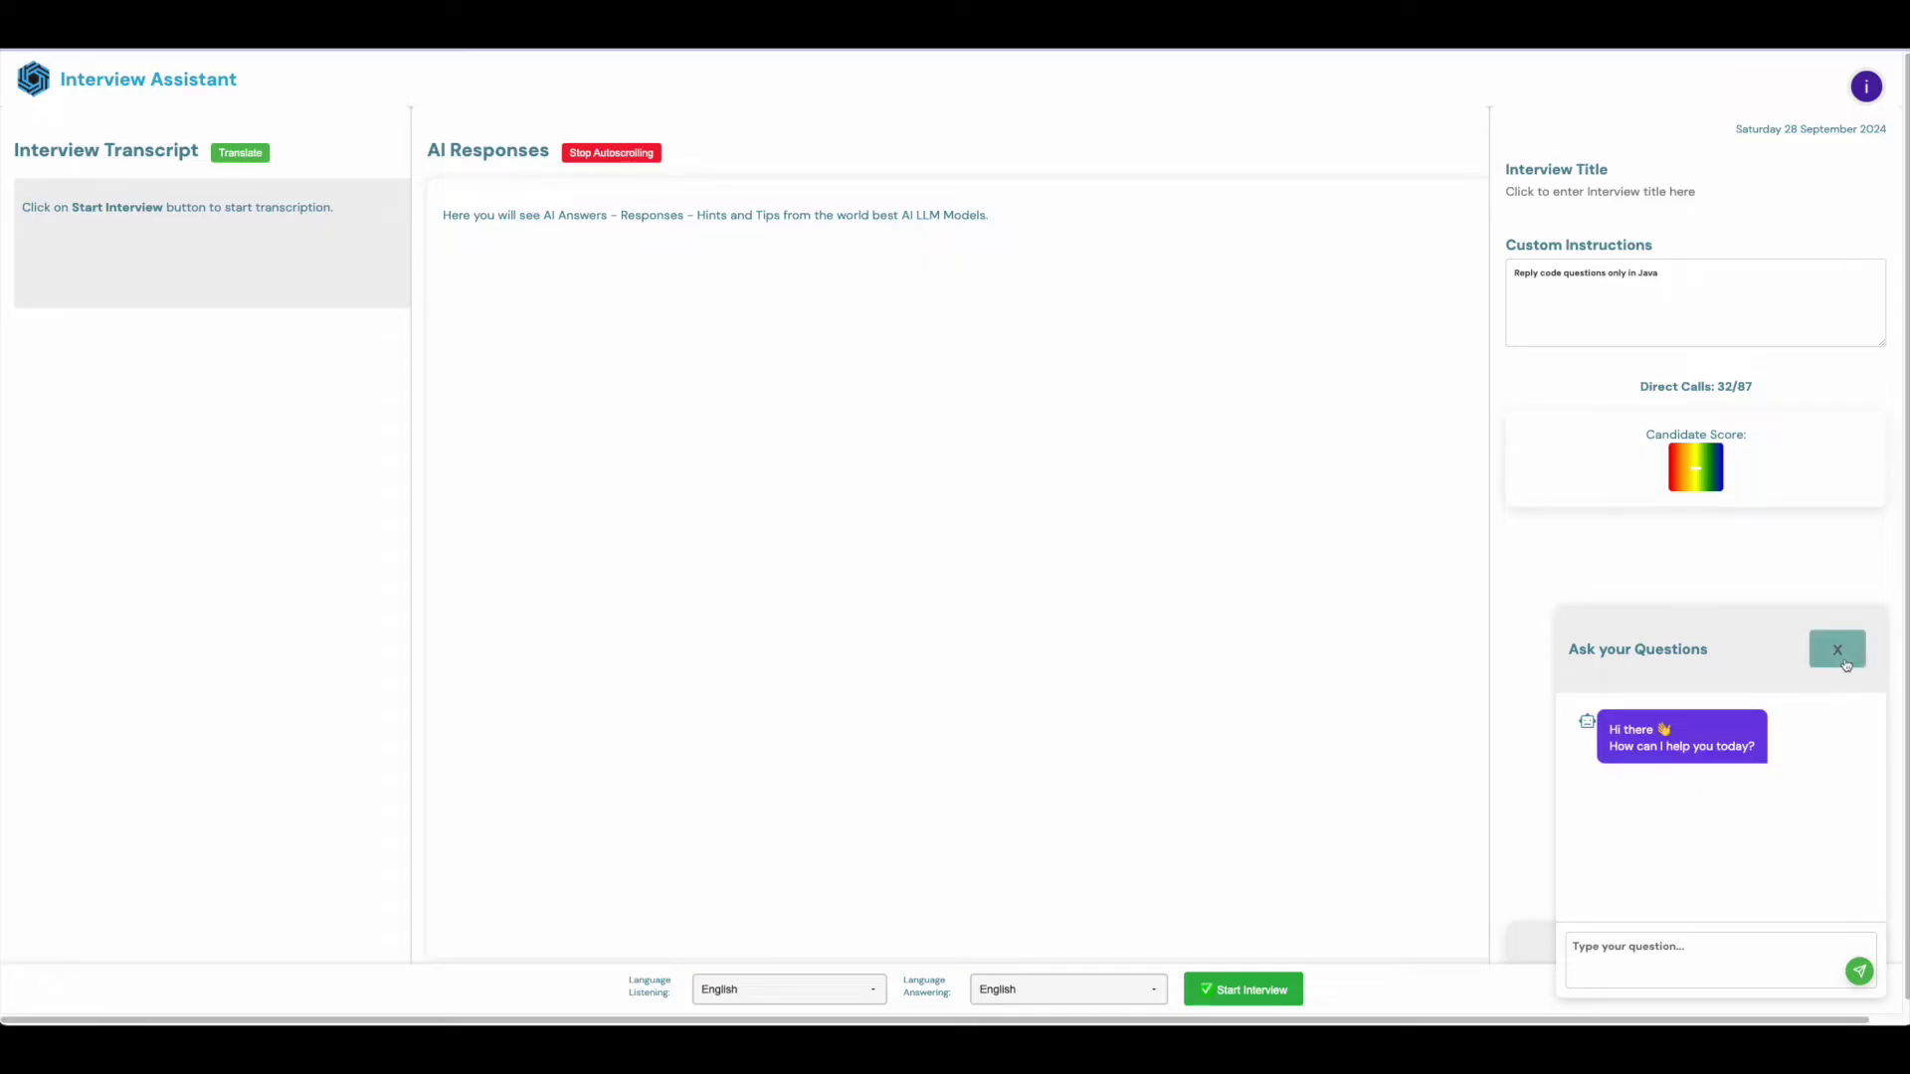
{"action": "left_click", "coordinate": [1845, 664]}
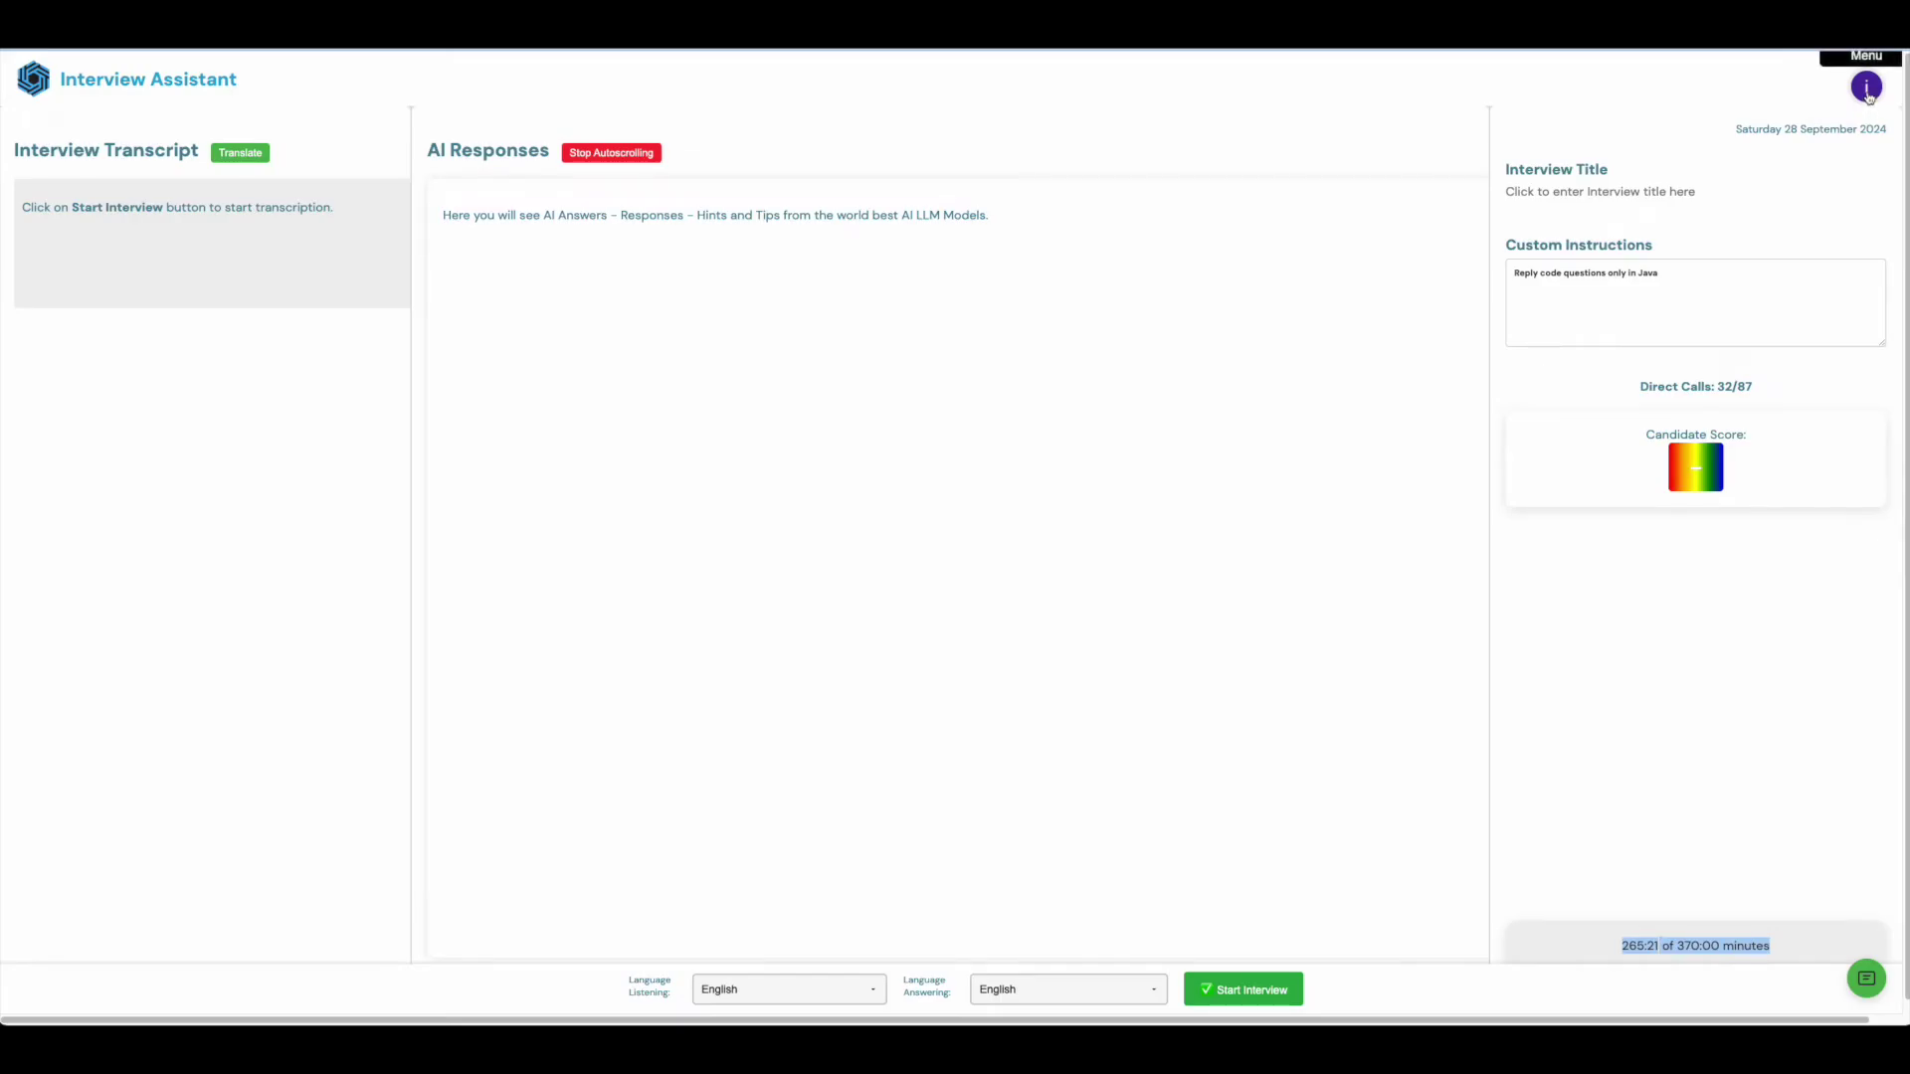
{"action": "left_click", "coordinate": [1867, 89]}
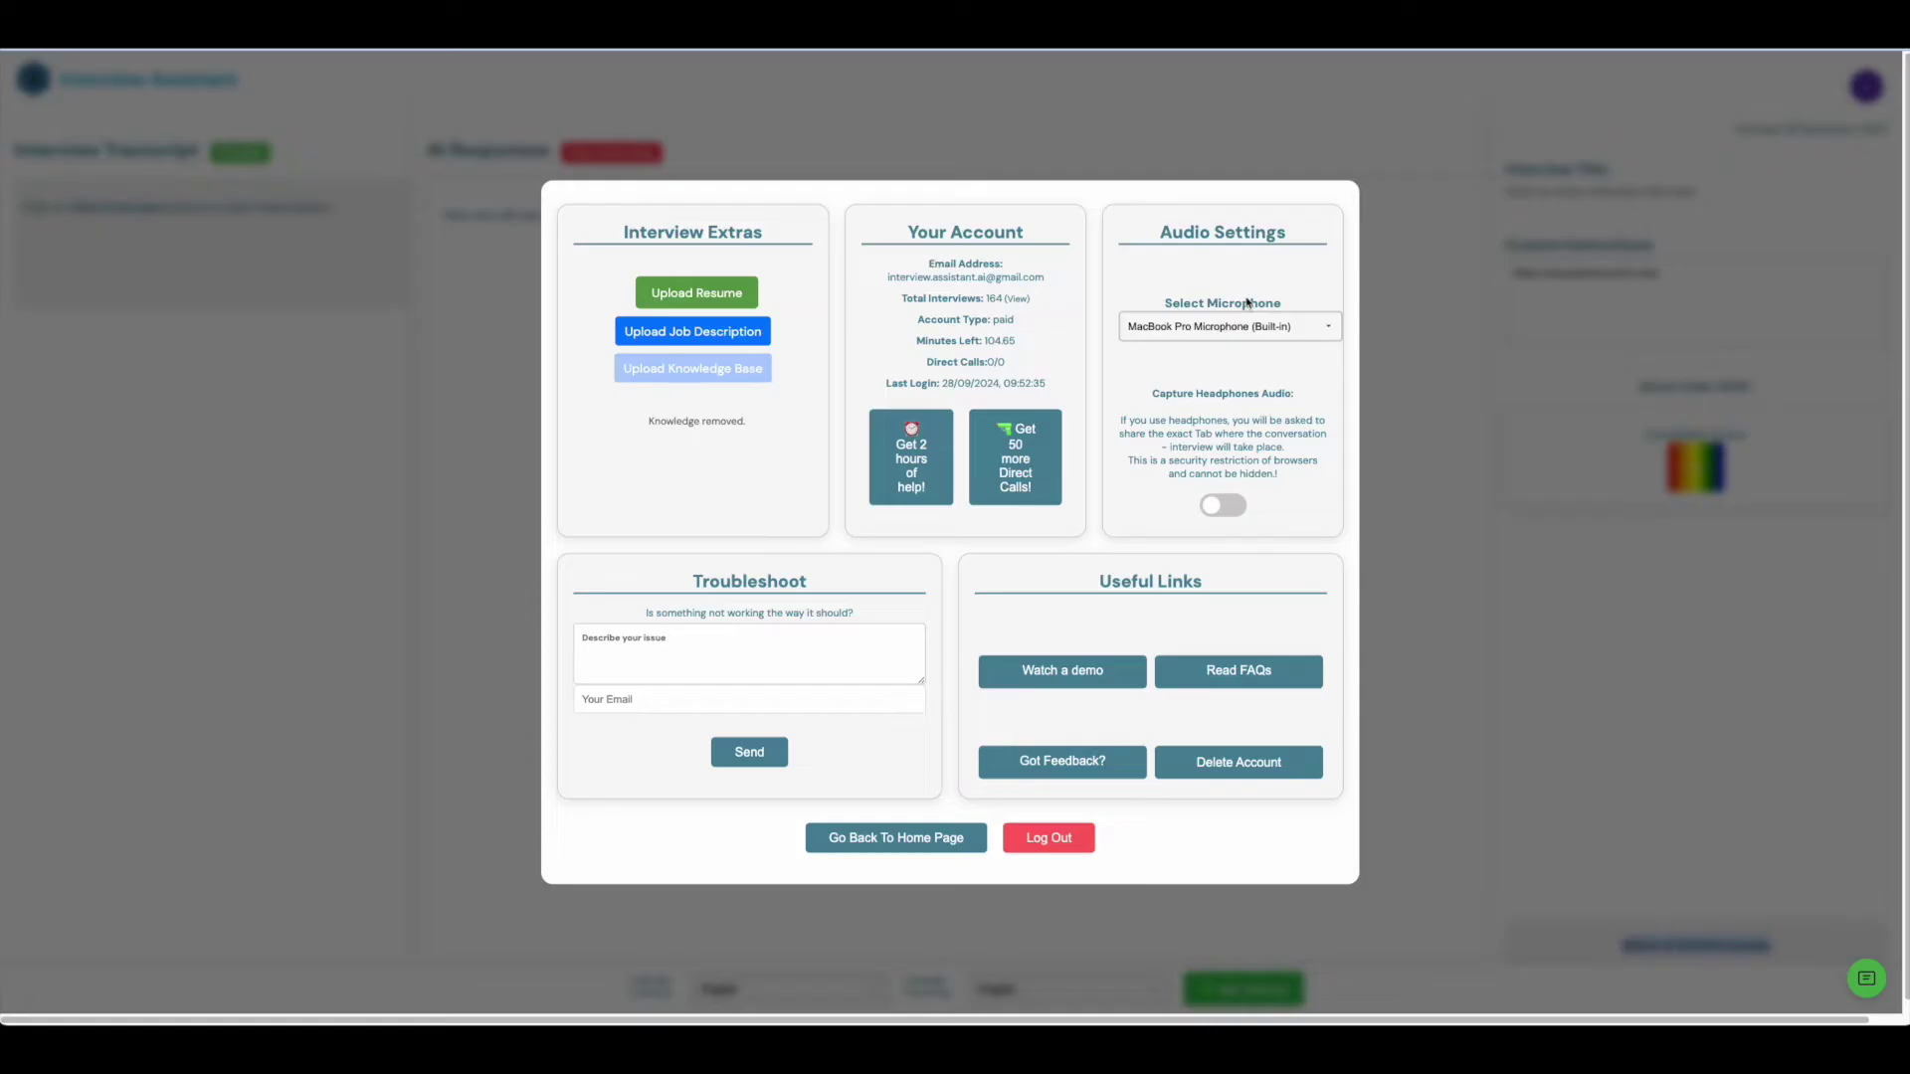
{"action": "left_click", "coordinate": [1246, 328]}
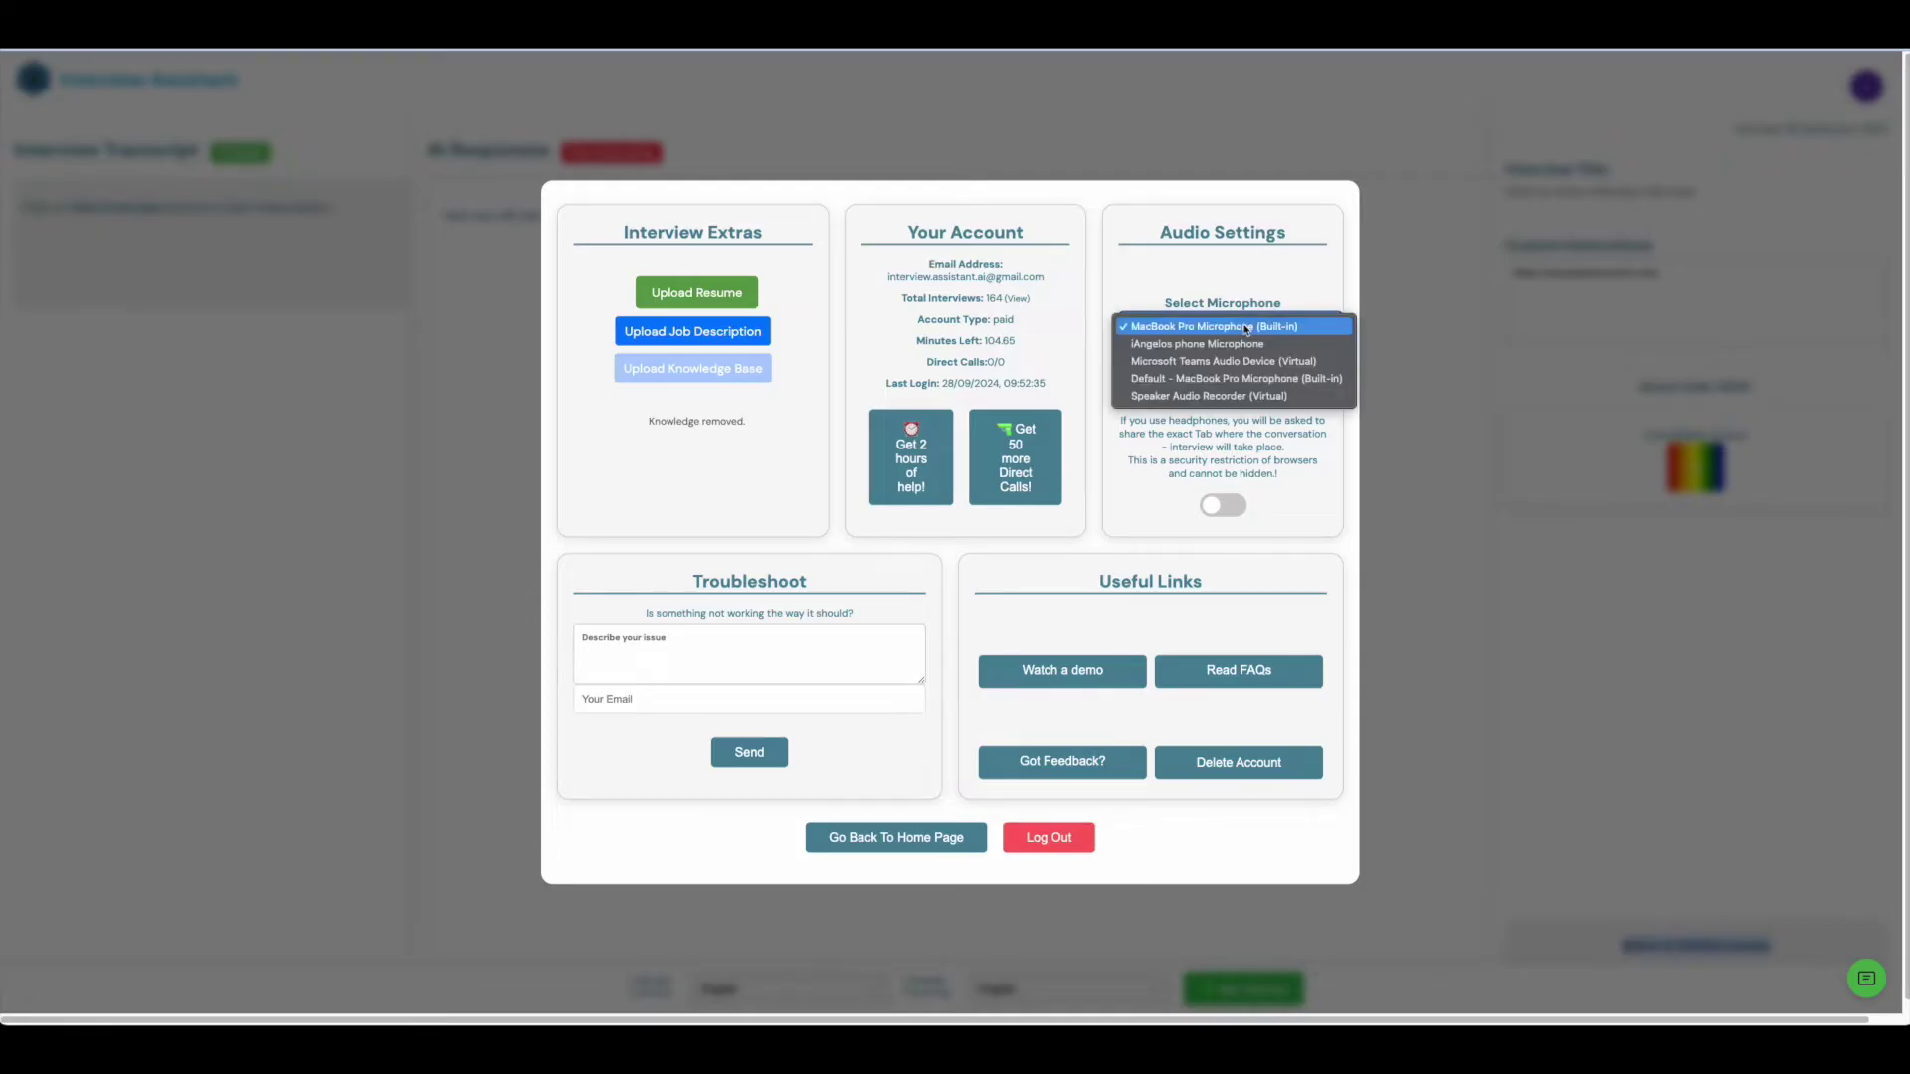
{"action": "left_click", "coordinate": [1245, 291]}
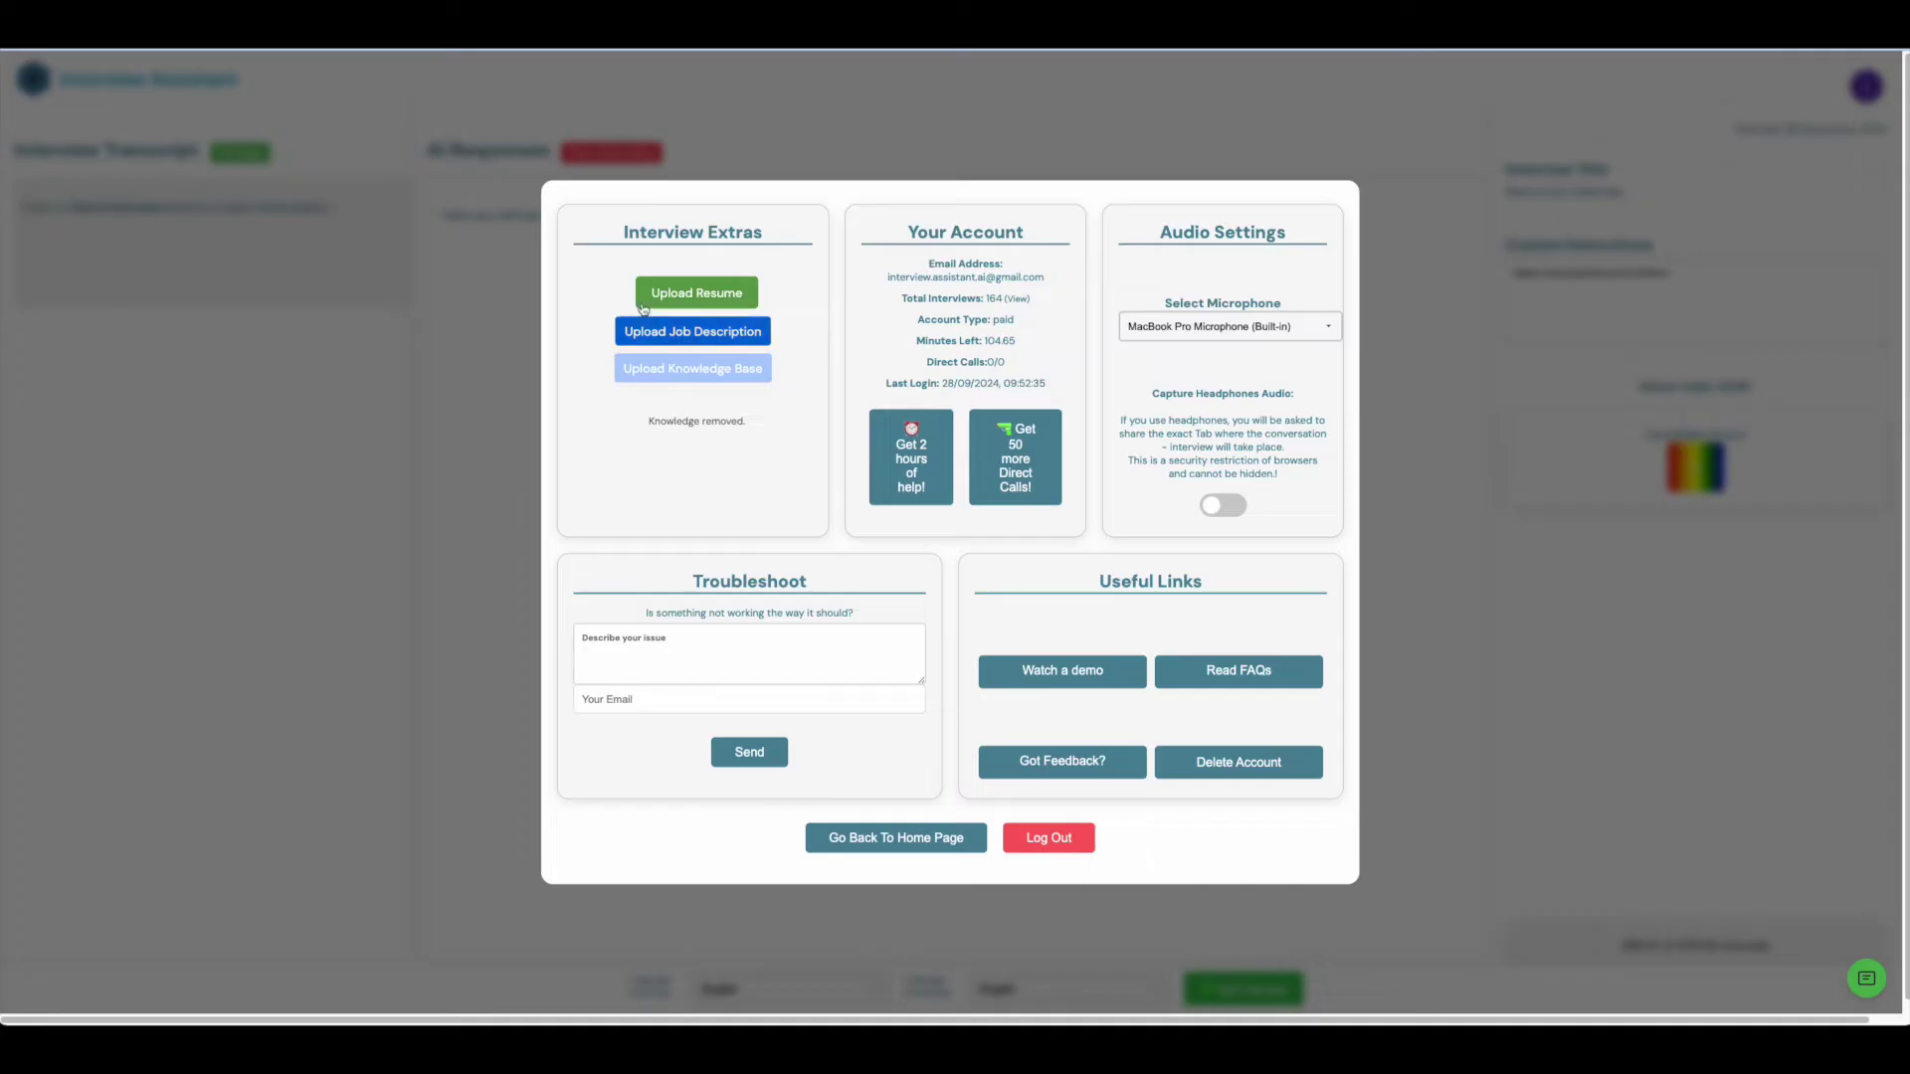
- Upload the CV file as the resume
{"action": "left_click", "coordinate": [668, 298]}
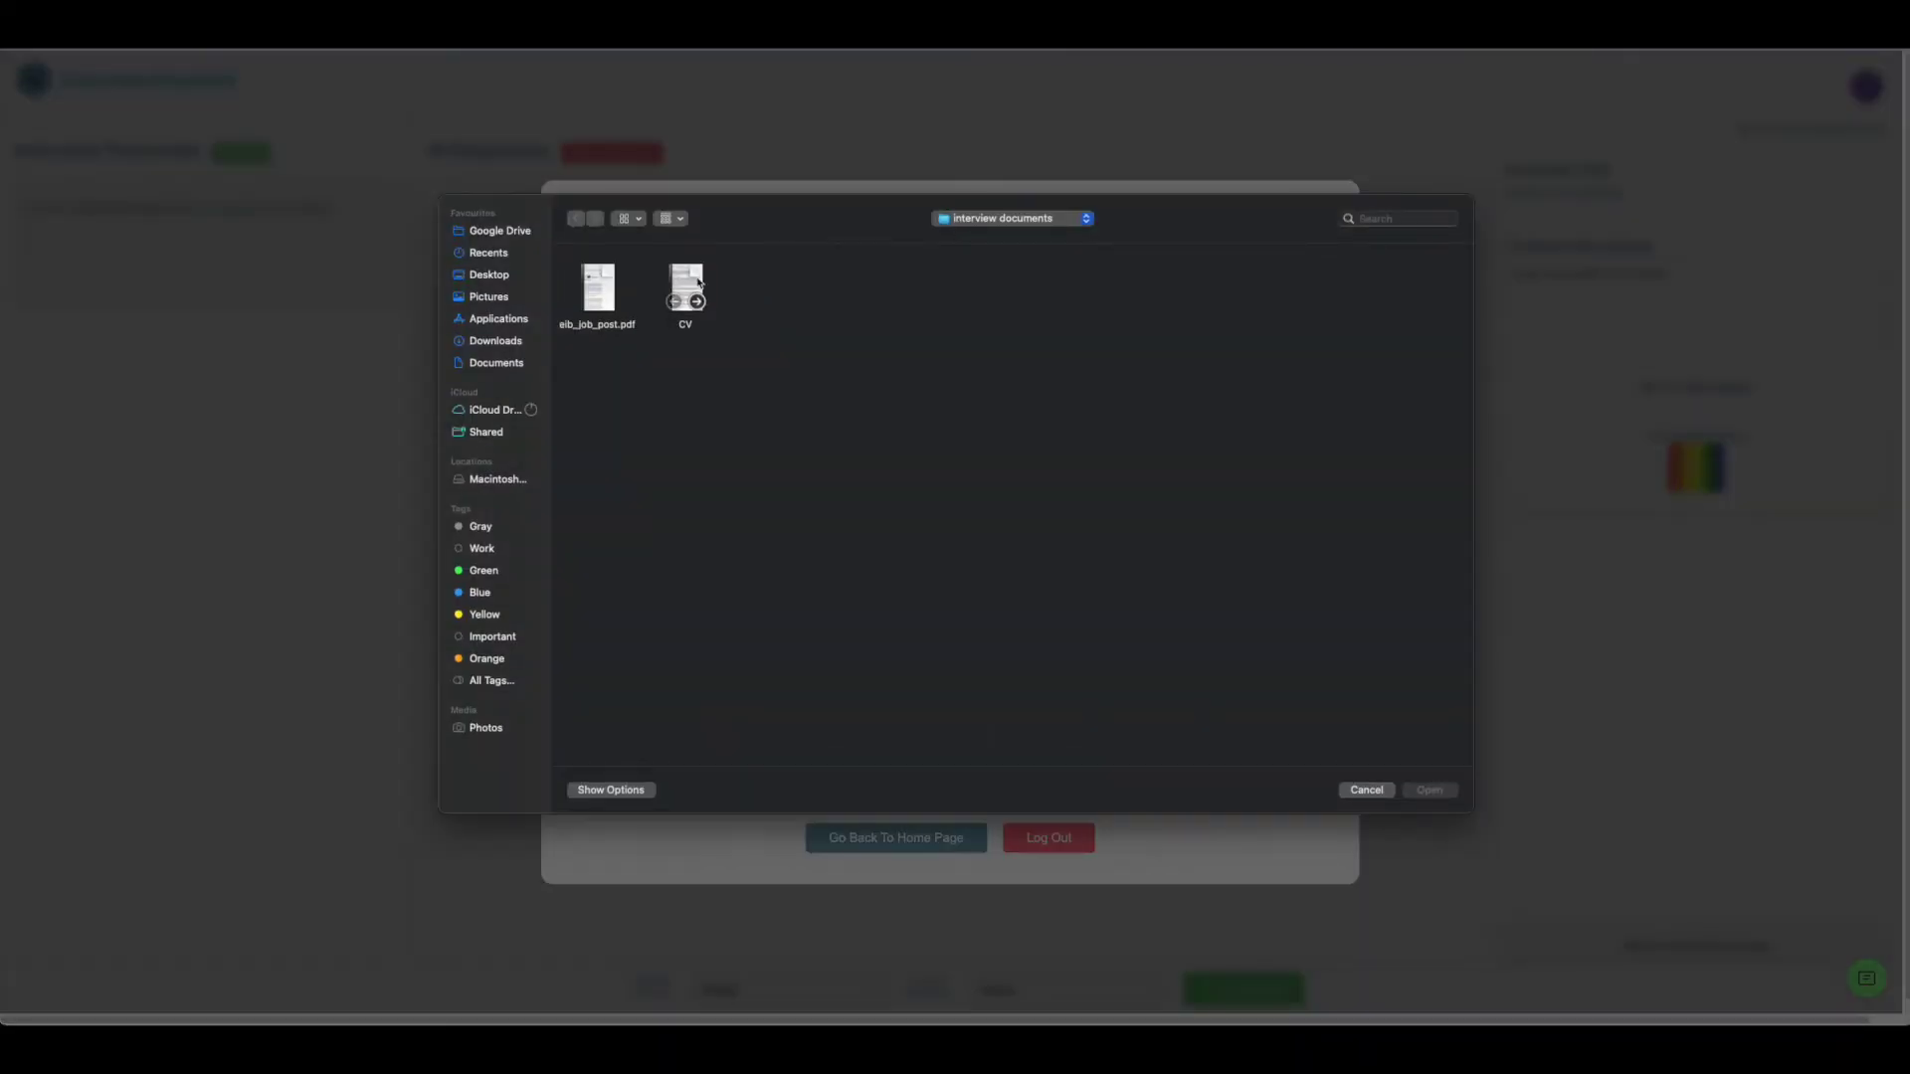
{"action": "left_click", "coordinate": [696, 286]}
{"action": "double_click", "coordinate": [696, 285]}
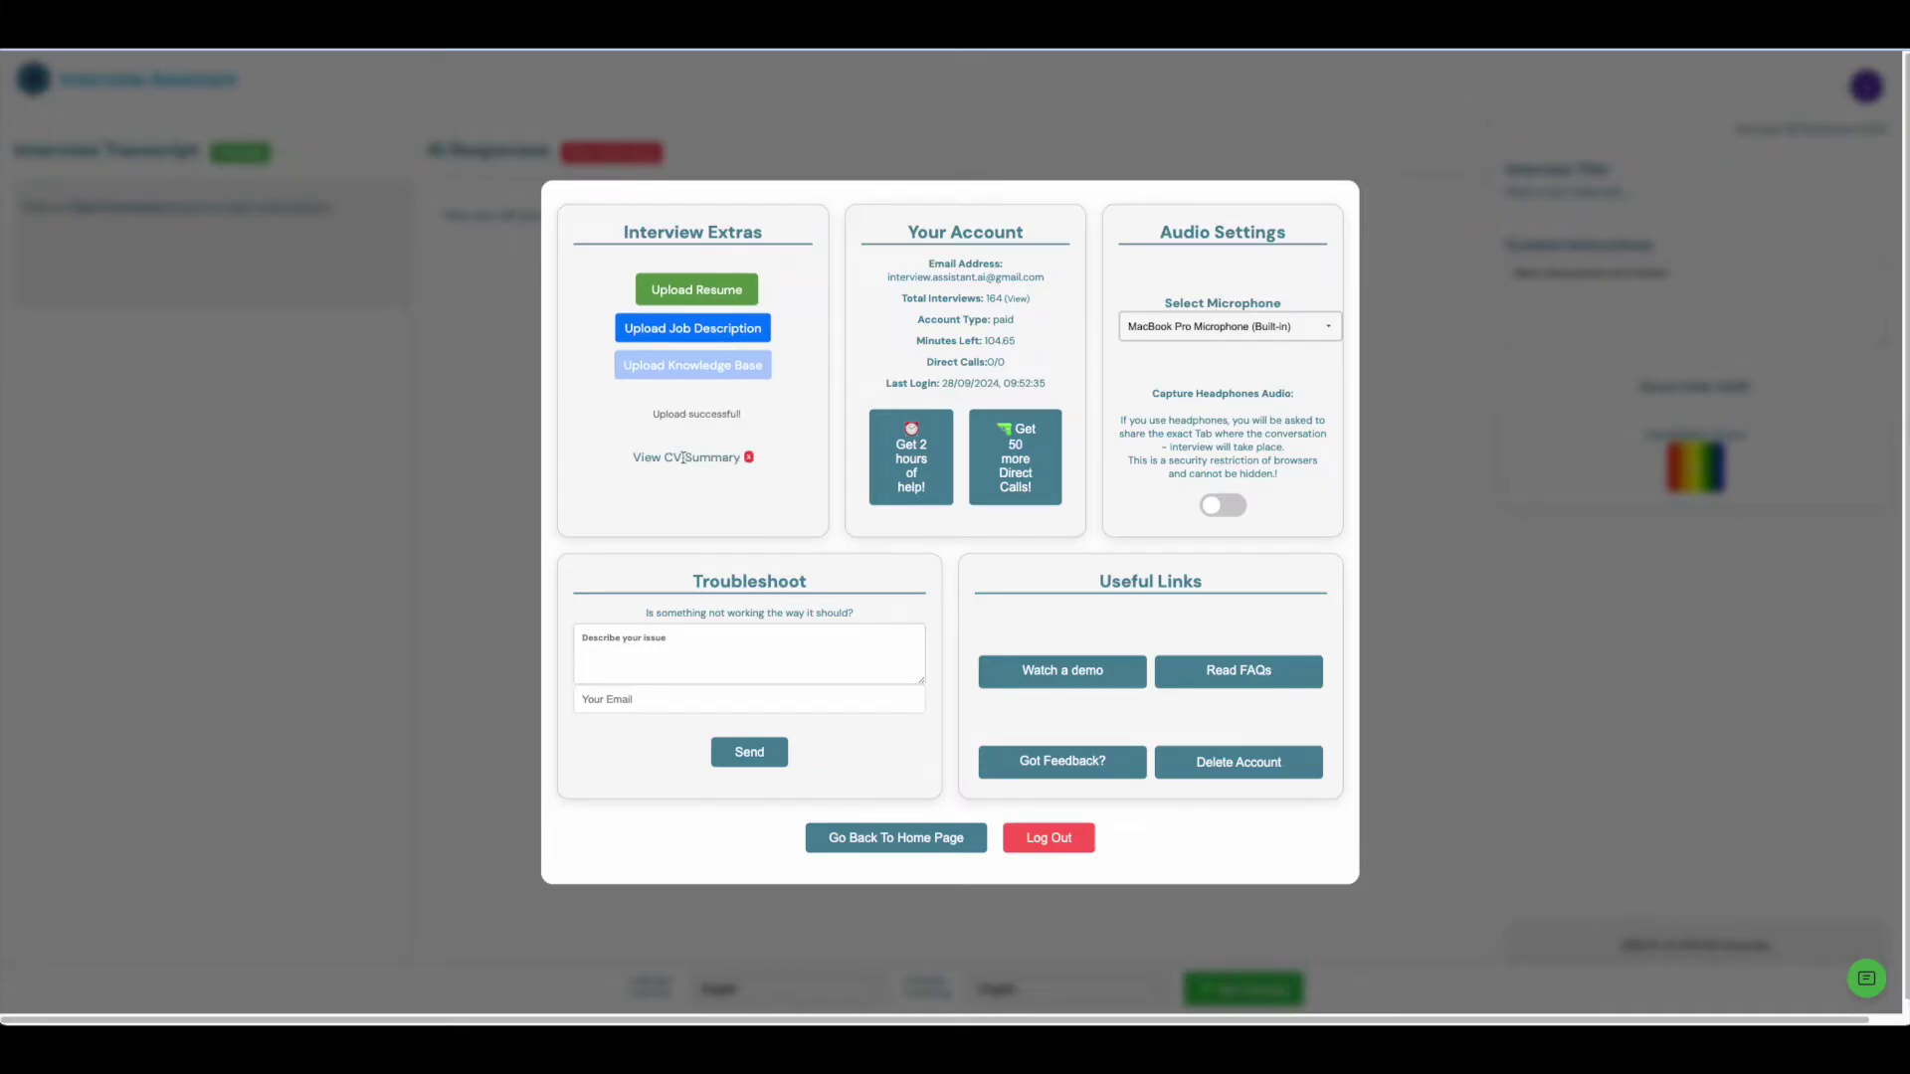
- Review the CV summary, then choose eib_job_post.pdf as the job description
{"action": "left_click", "coordinate": [694, 455]}
{"action": "scroll", "coordinate": [962, 381], "scroll_direction": "down", "scroll_amount": 1}
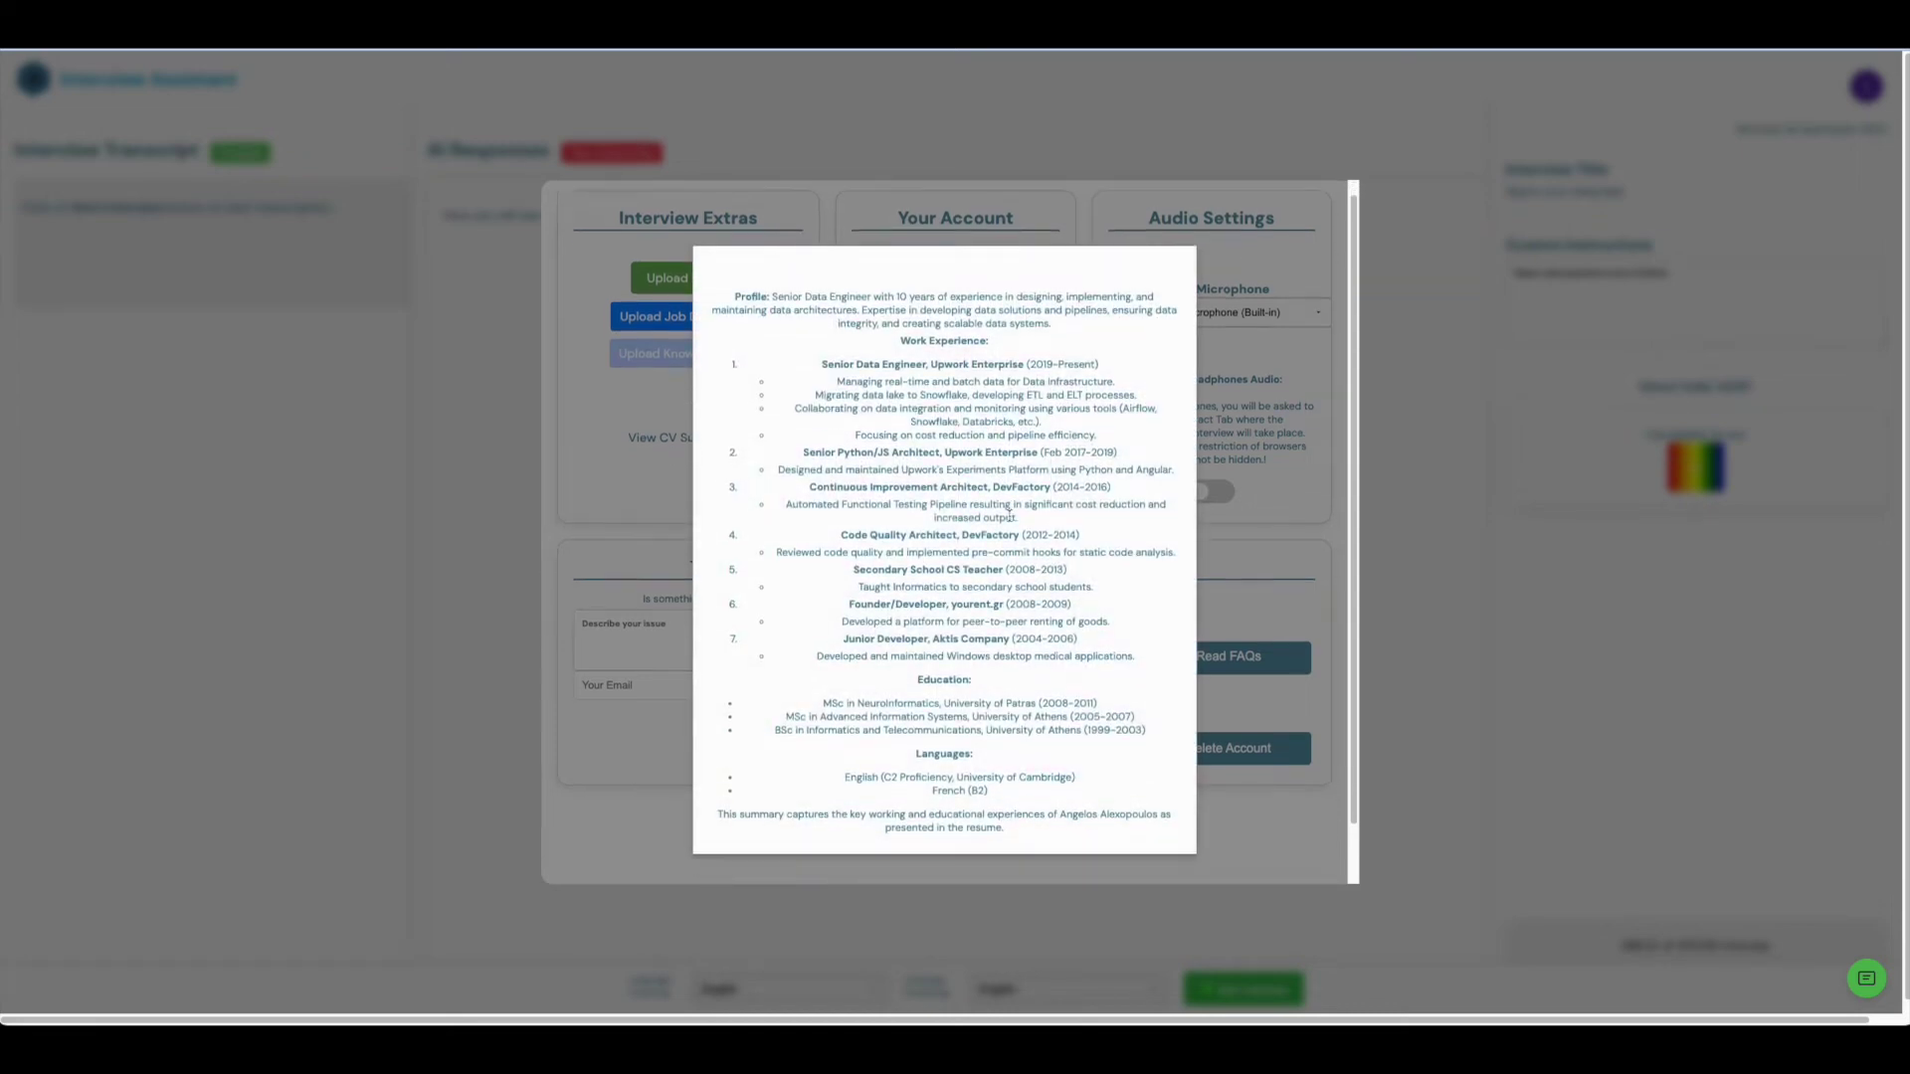
{"action": "scroll", "coordinate": [1067, 434], "scroll_direction": "up", "scroll_amount": 1}
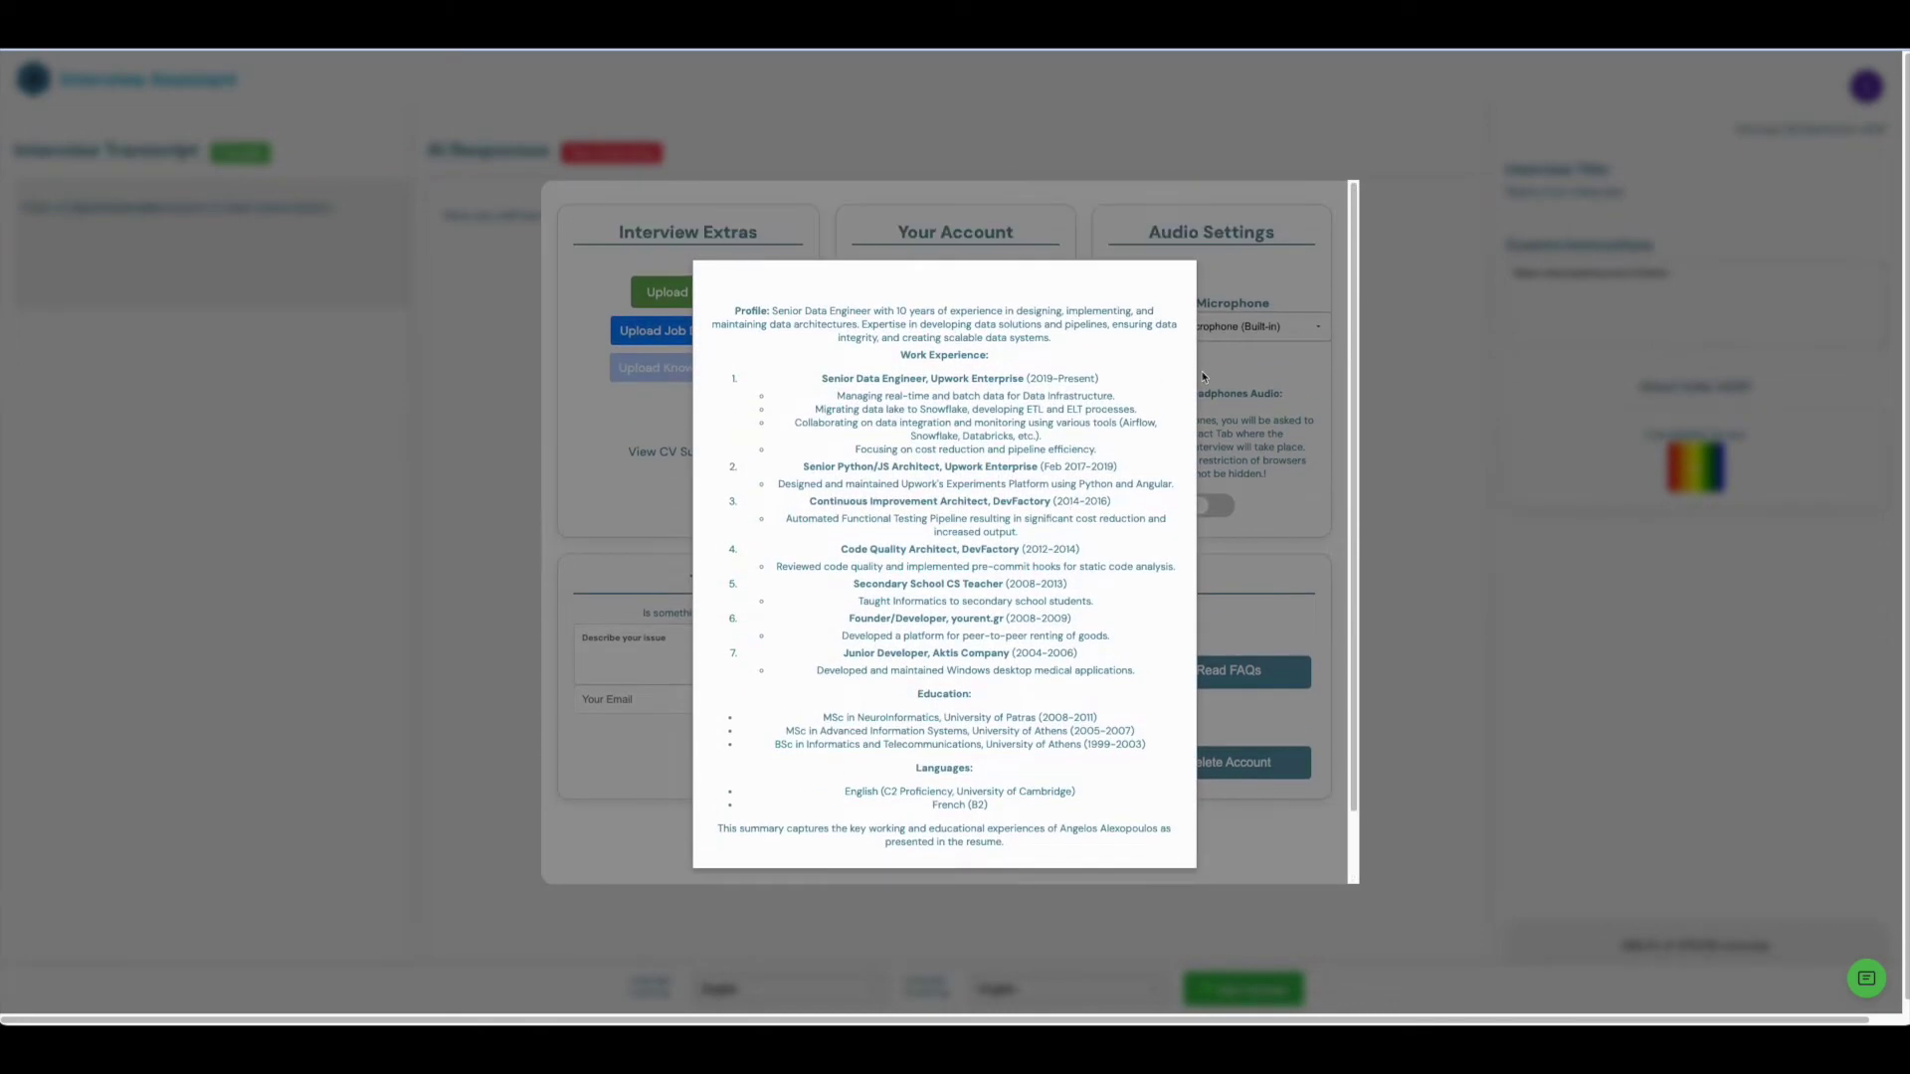
{"action": "left_click", "coordinate": [1227, 369]}
{"action": "left_click", "coordinate": [737, 332]}
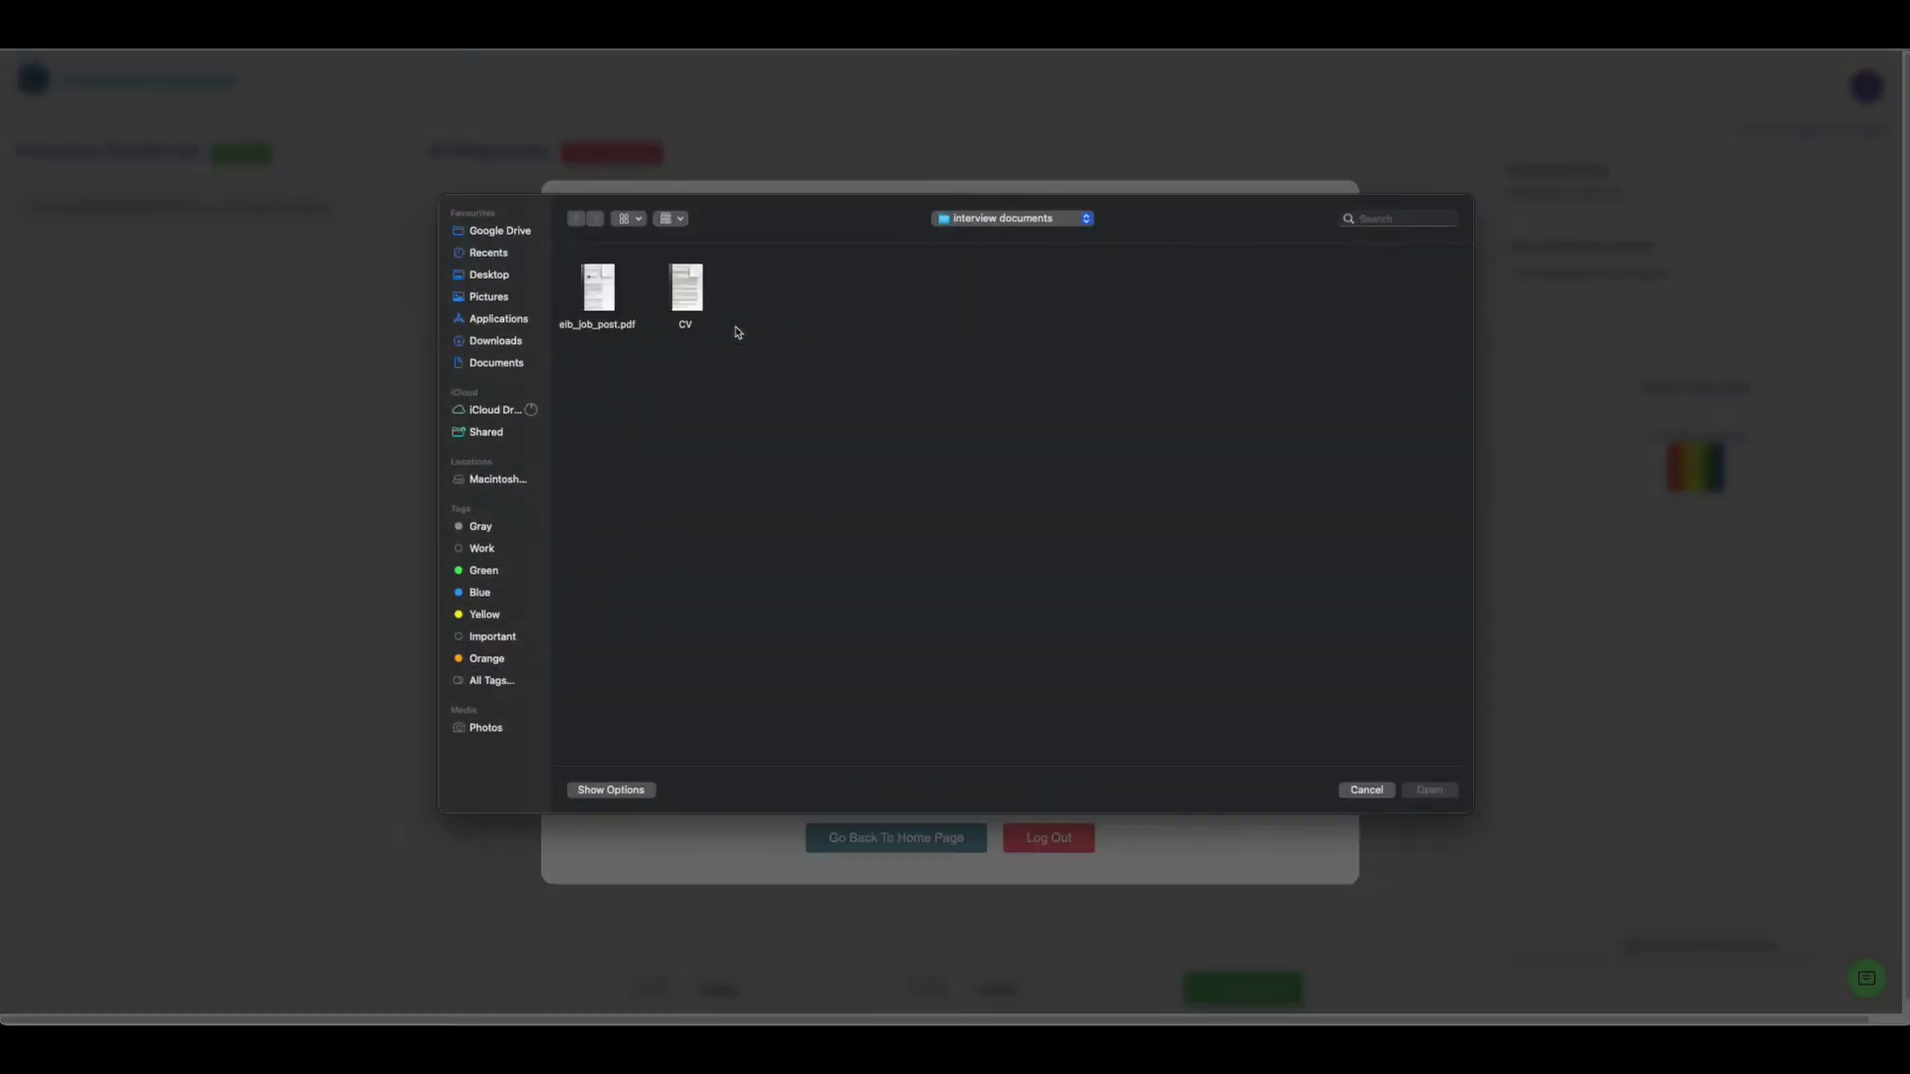
{"action": "left_click", "coordinate": [598, 285]}
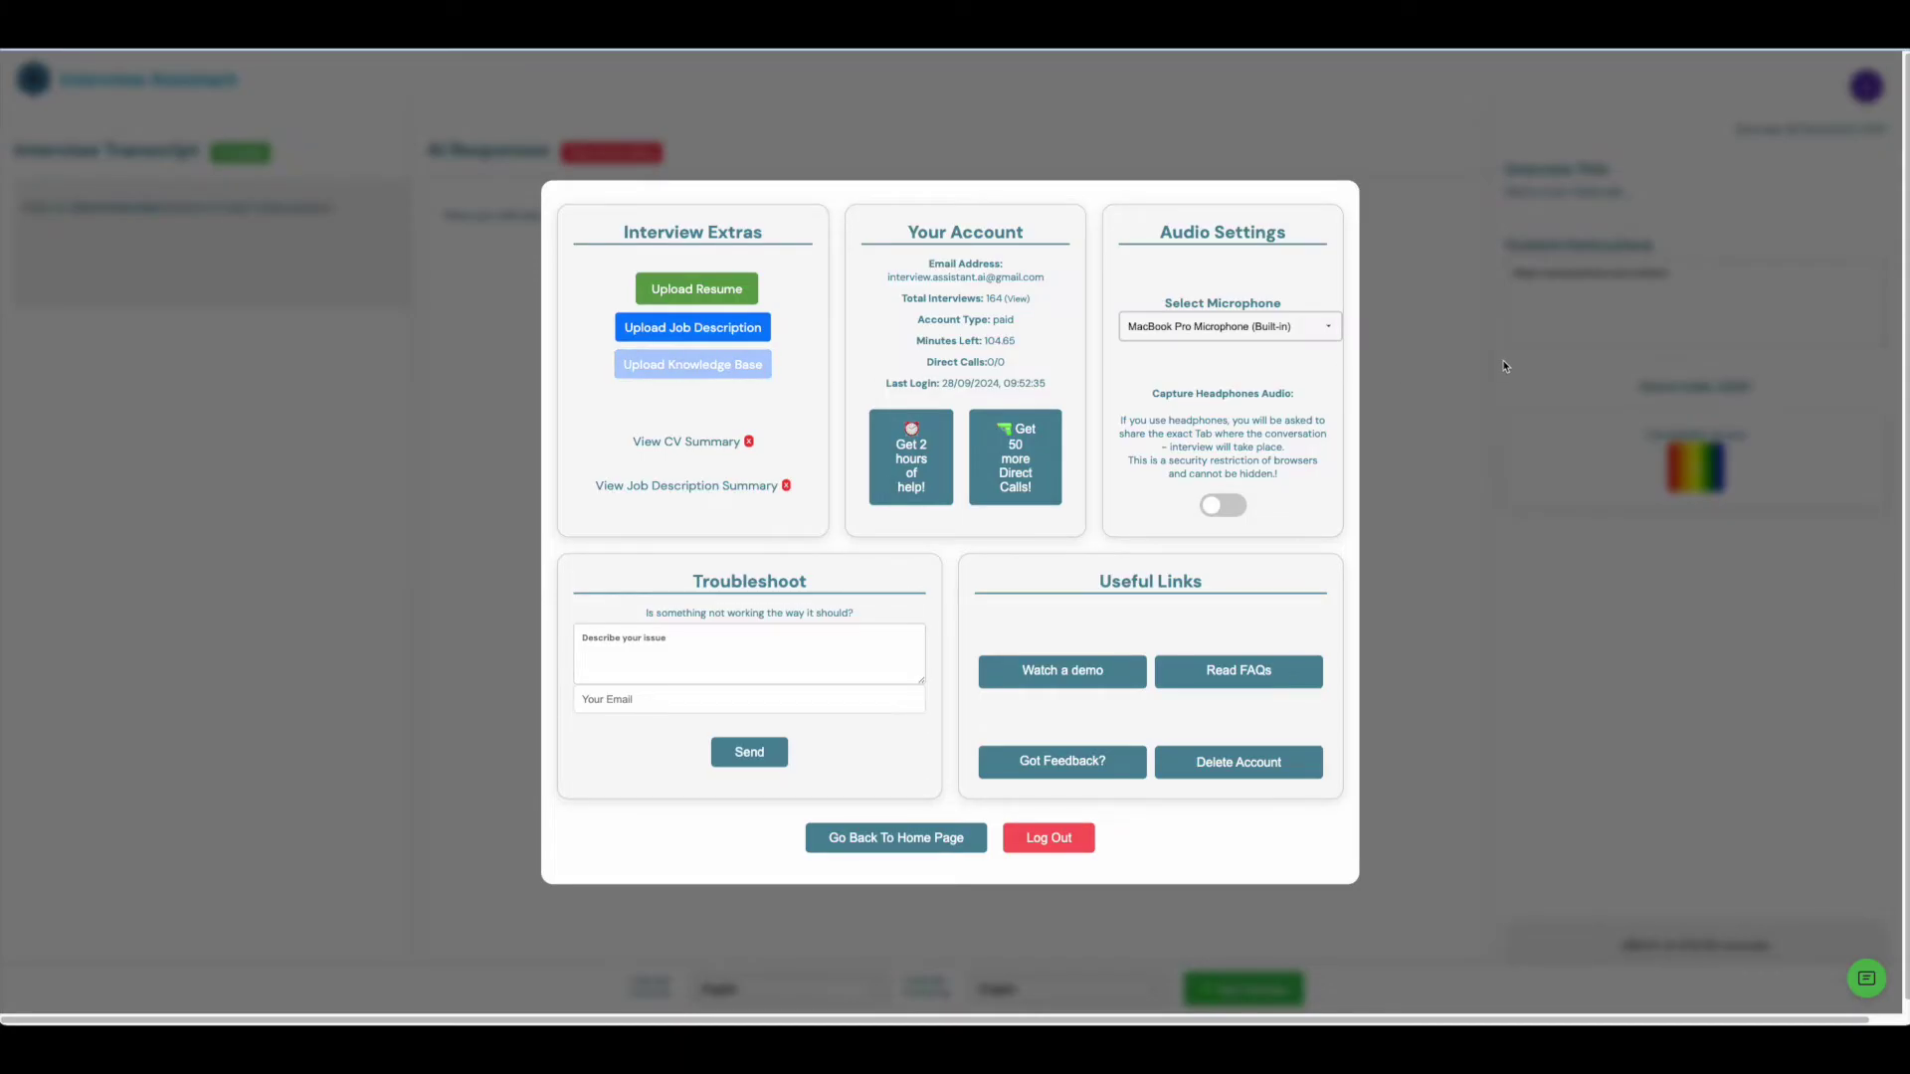
- Leave the microphone unchanged and dismiss the profile settings window
{"action": "left_click", "coordinate": [1223, 328]}
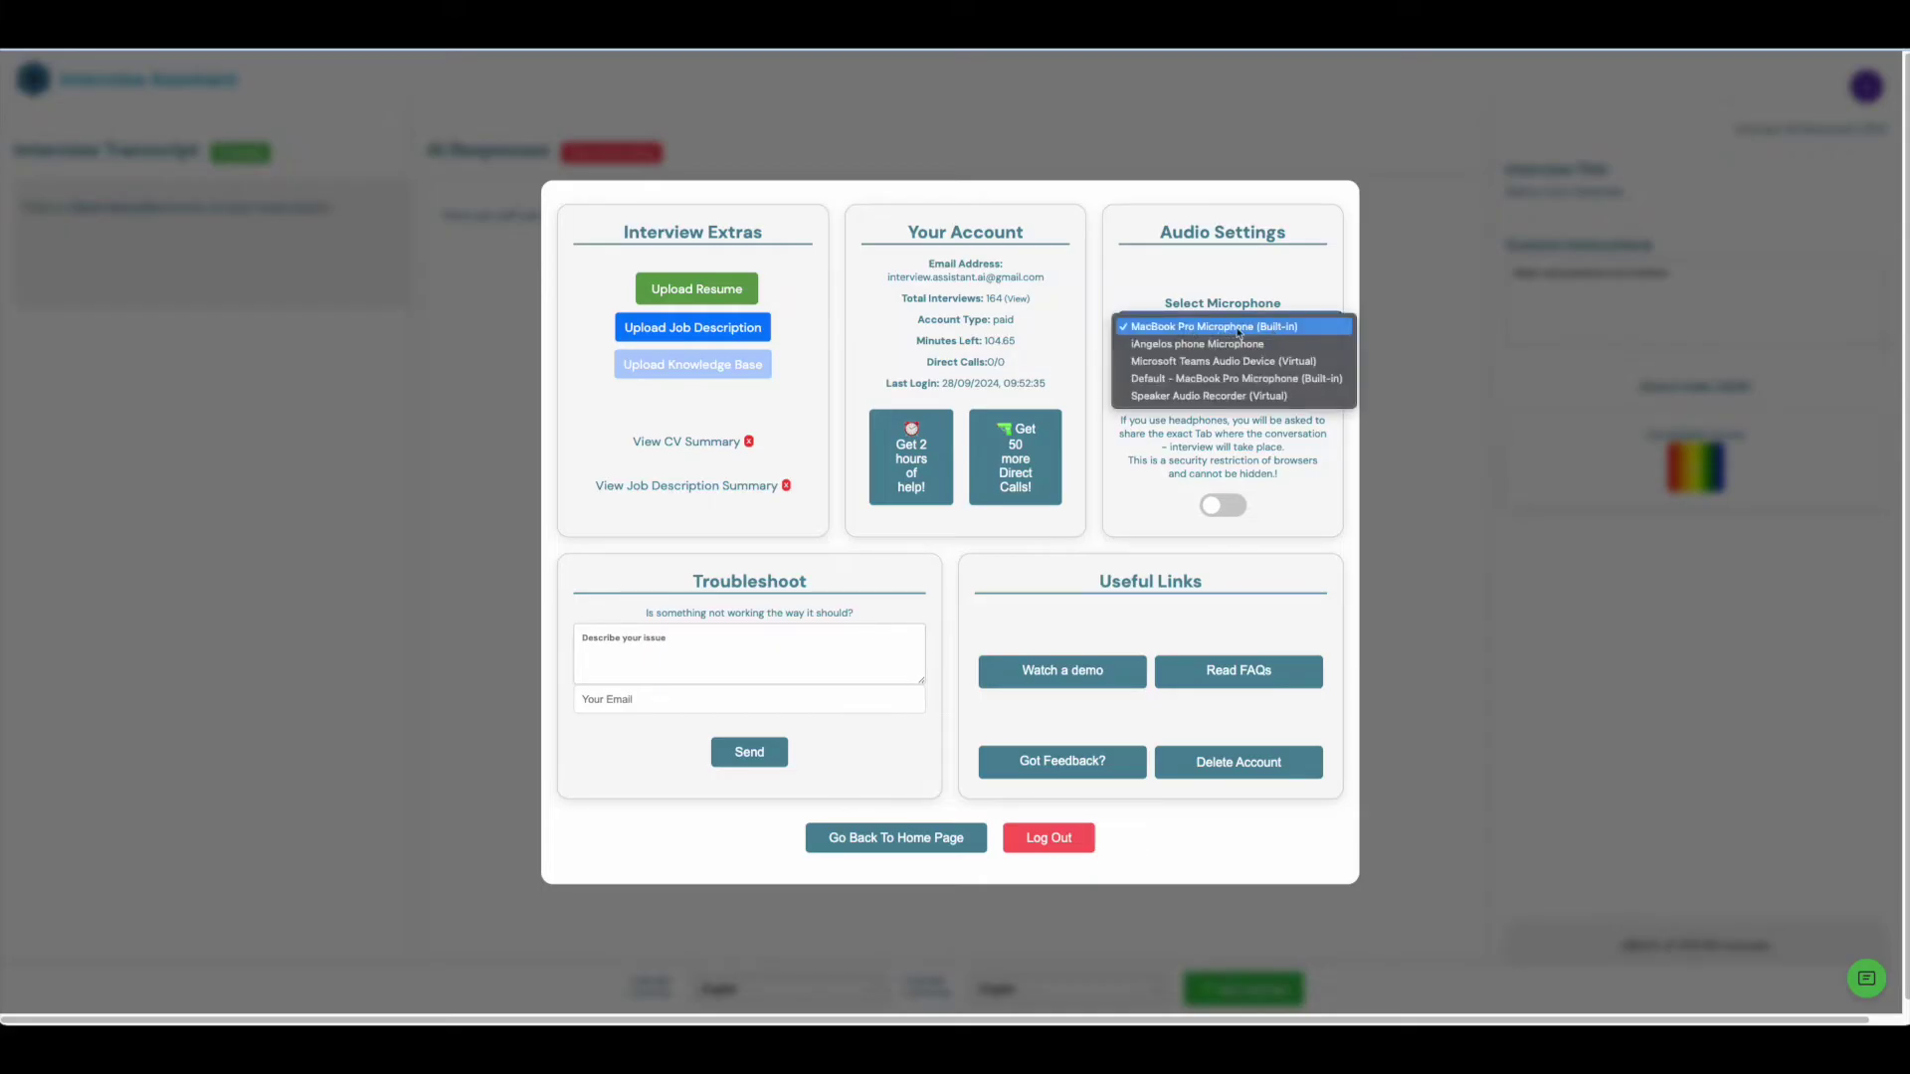
{"action": "left_click", "coordinate": [1405, 331]}
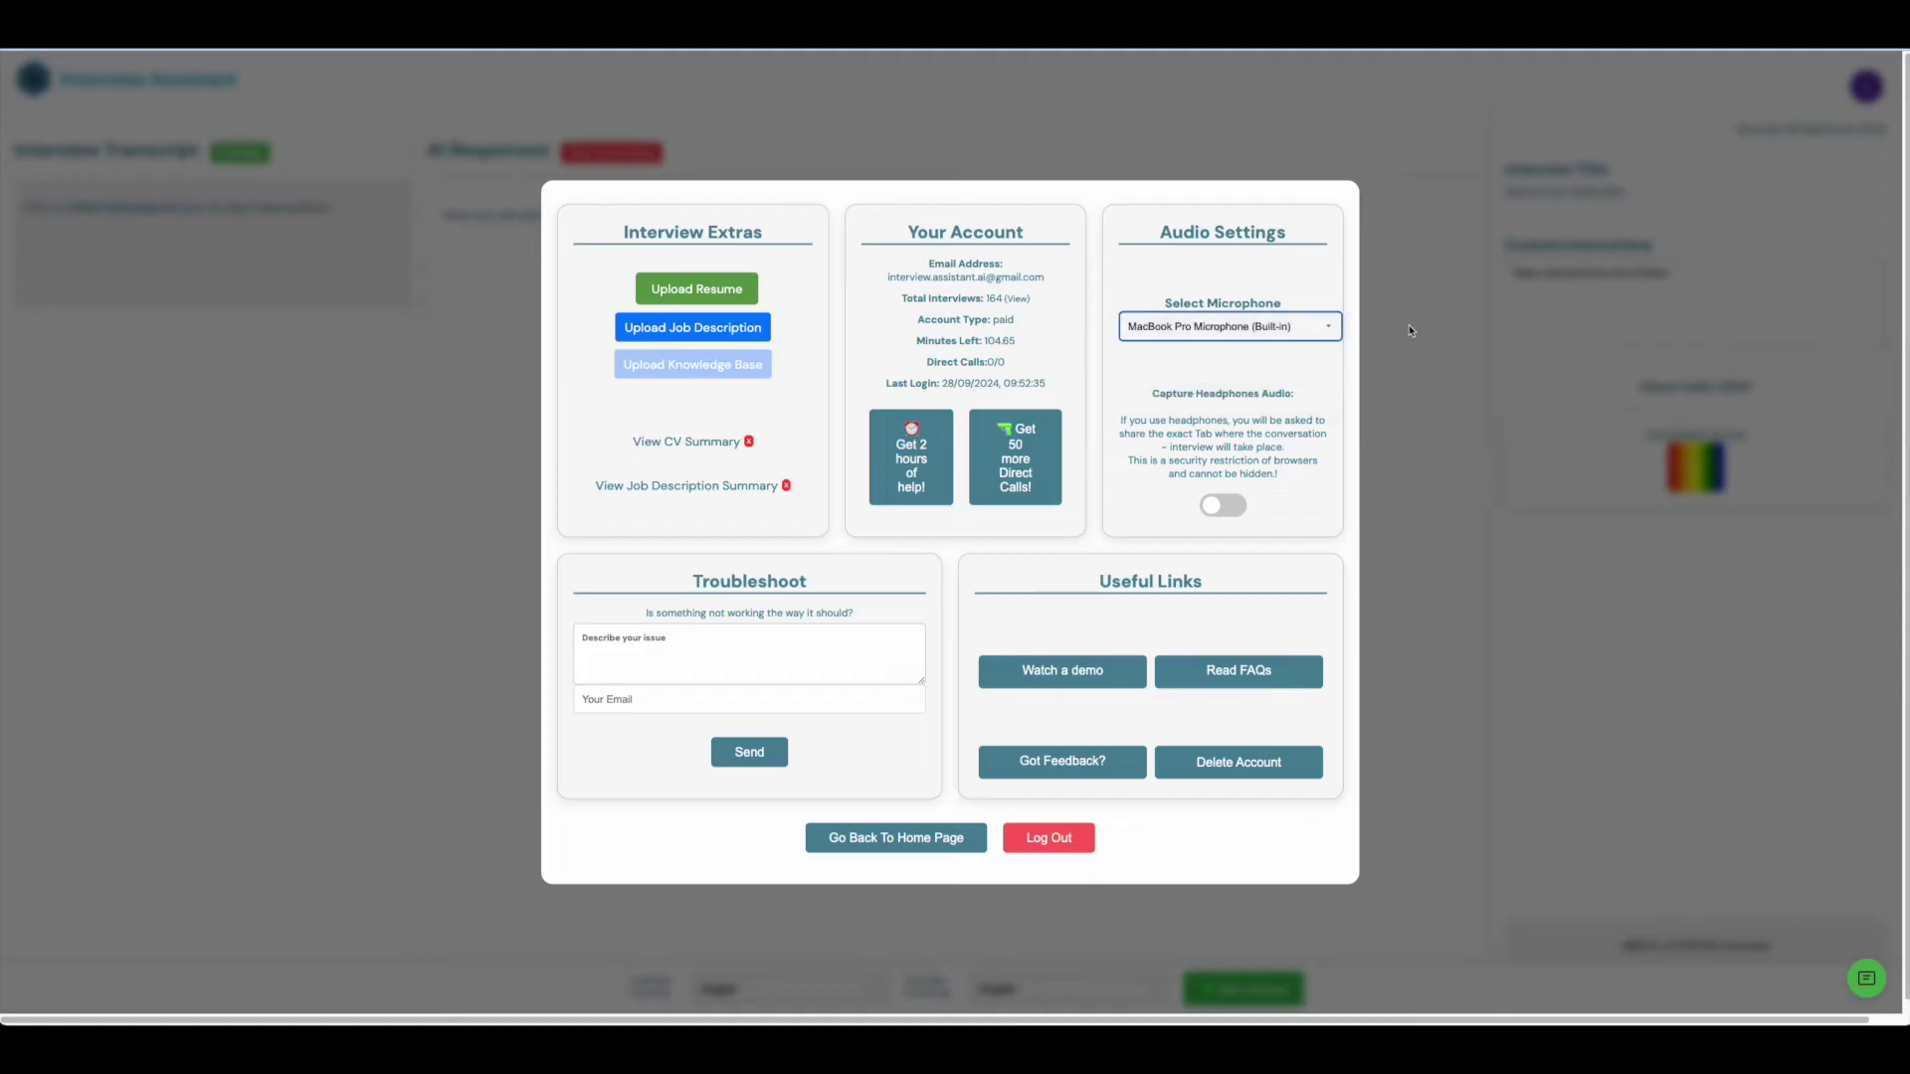
{"action": "left_click", "coordinate": [1408, 334]}
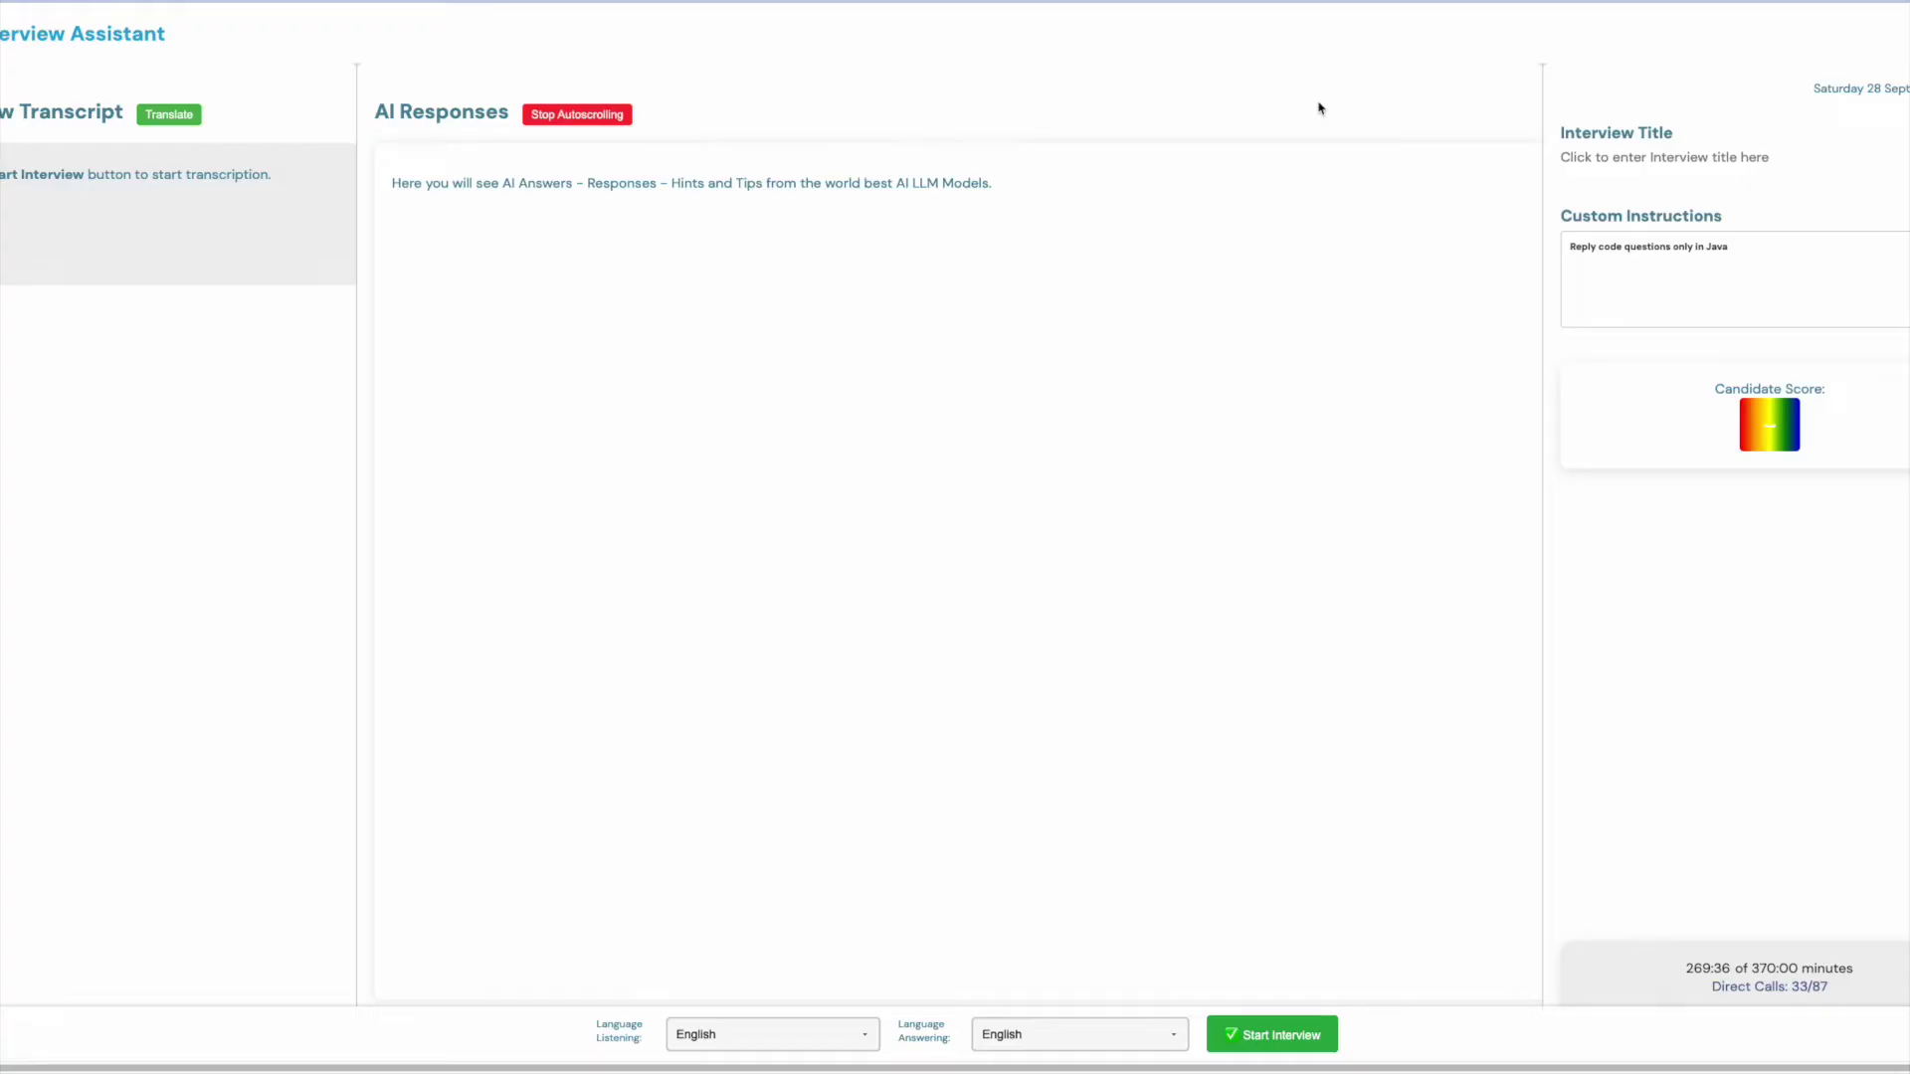
- Title the interview 'Demo Interview' and change the custom instruction from Java to Python
{"action": "left_click", "coordinate": [1635, 149]}
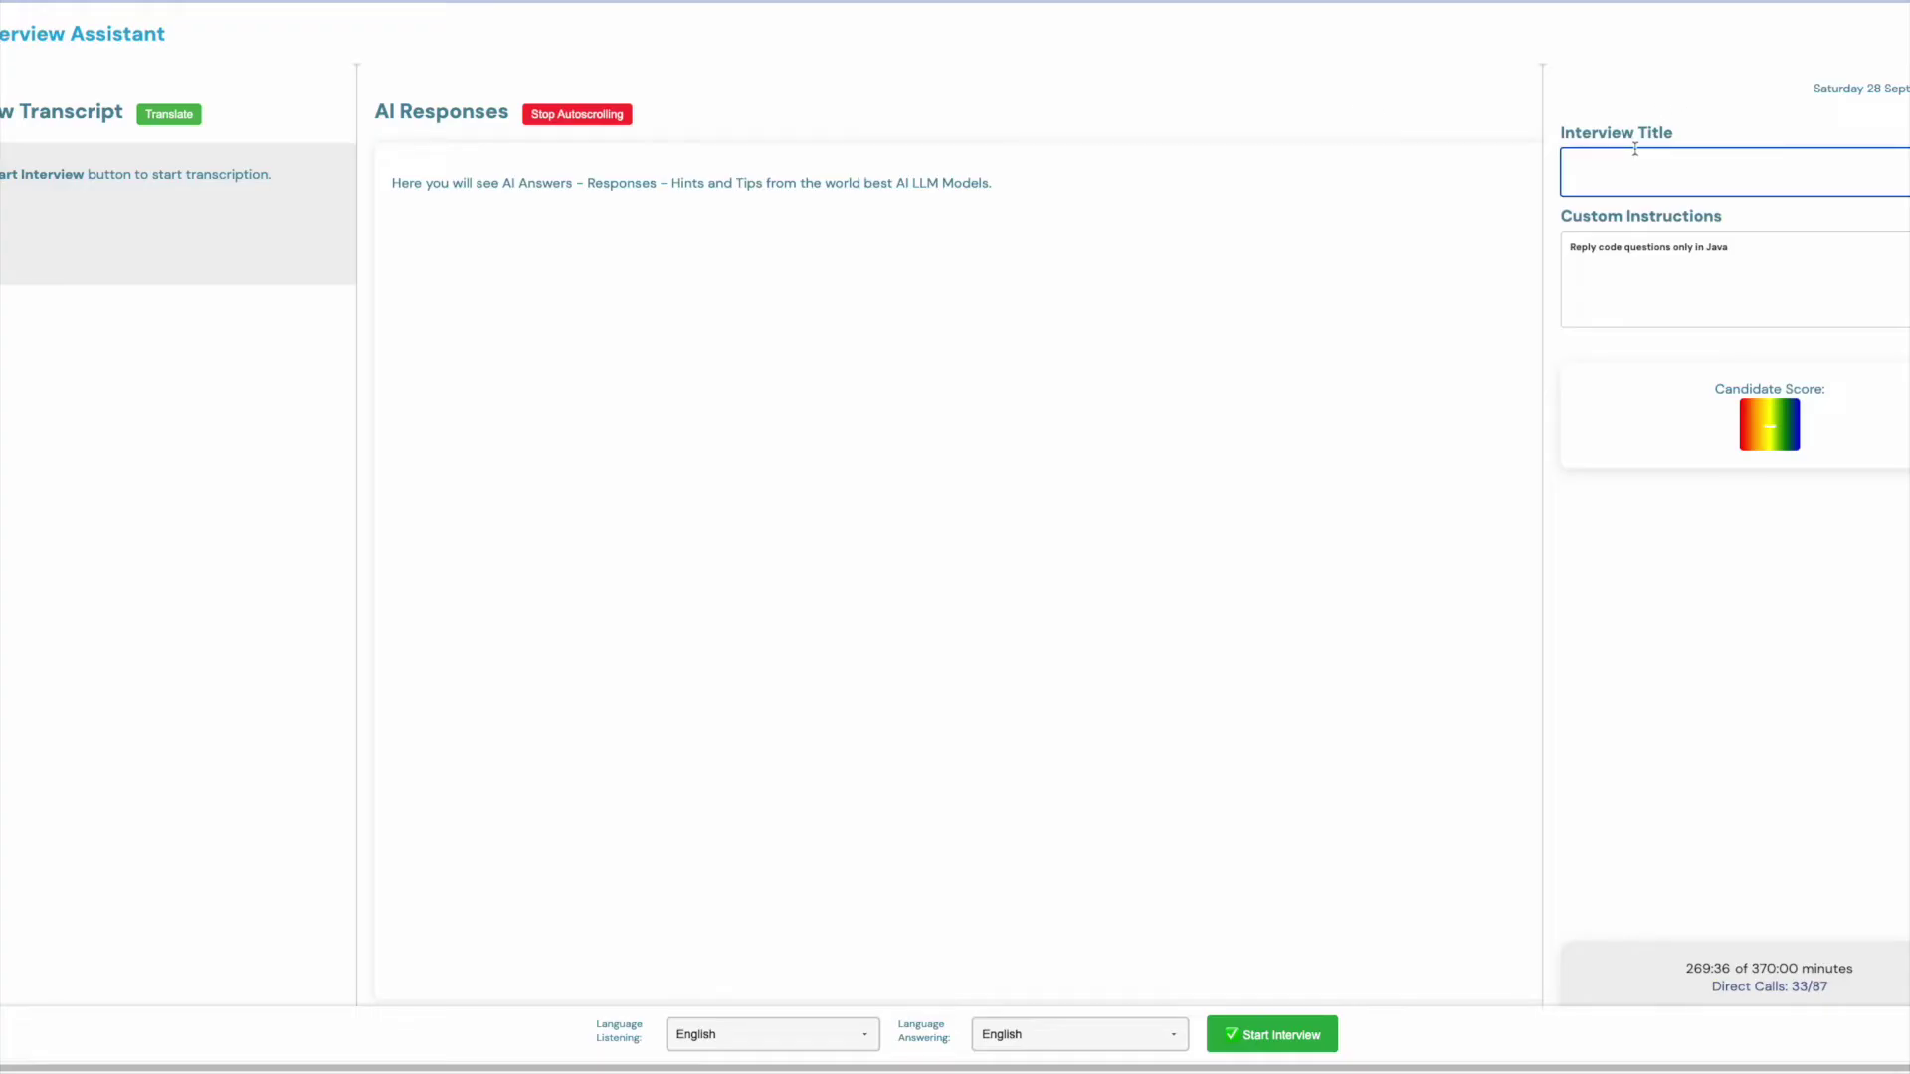
{"action": "type", "text": "Demo"}
{"action": "type", "text": " ter"}
{"action": "key", "text": "BackSpace"}
{"action": "key", "text": "BackSpace"}
{"action": "type", "text": "Interview"}
{"action": "key", "text": "Tab"}
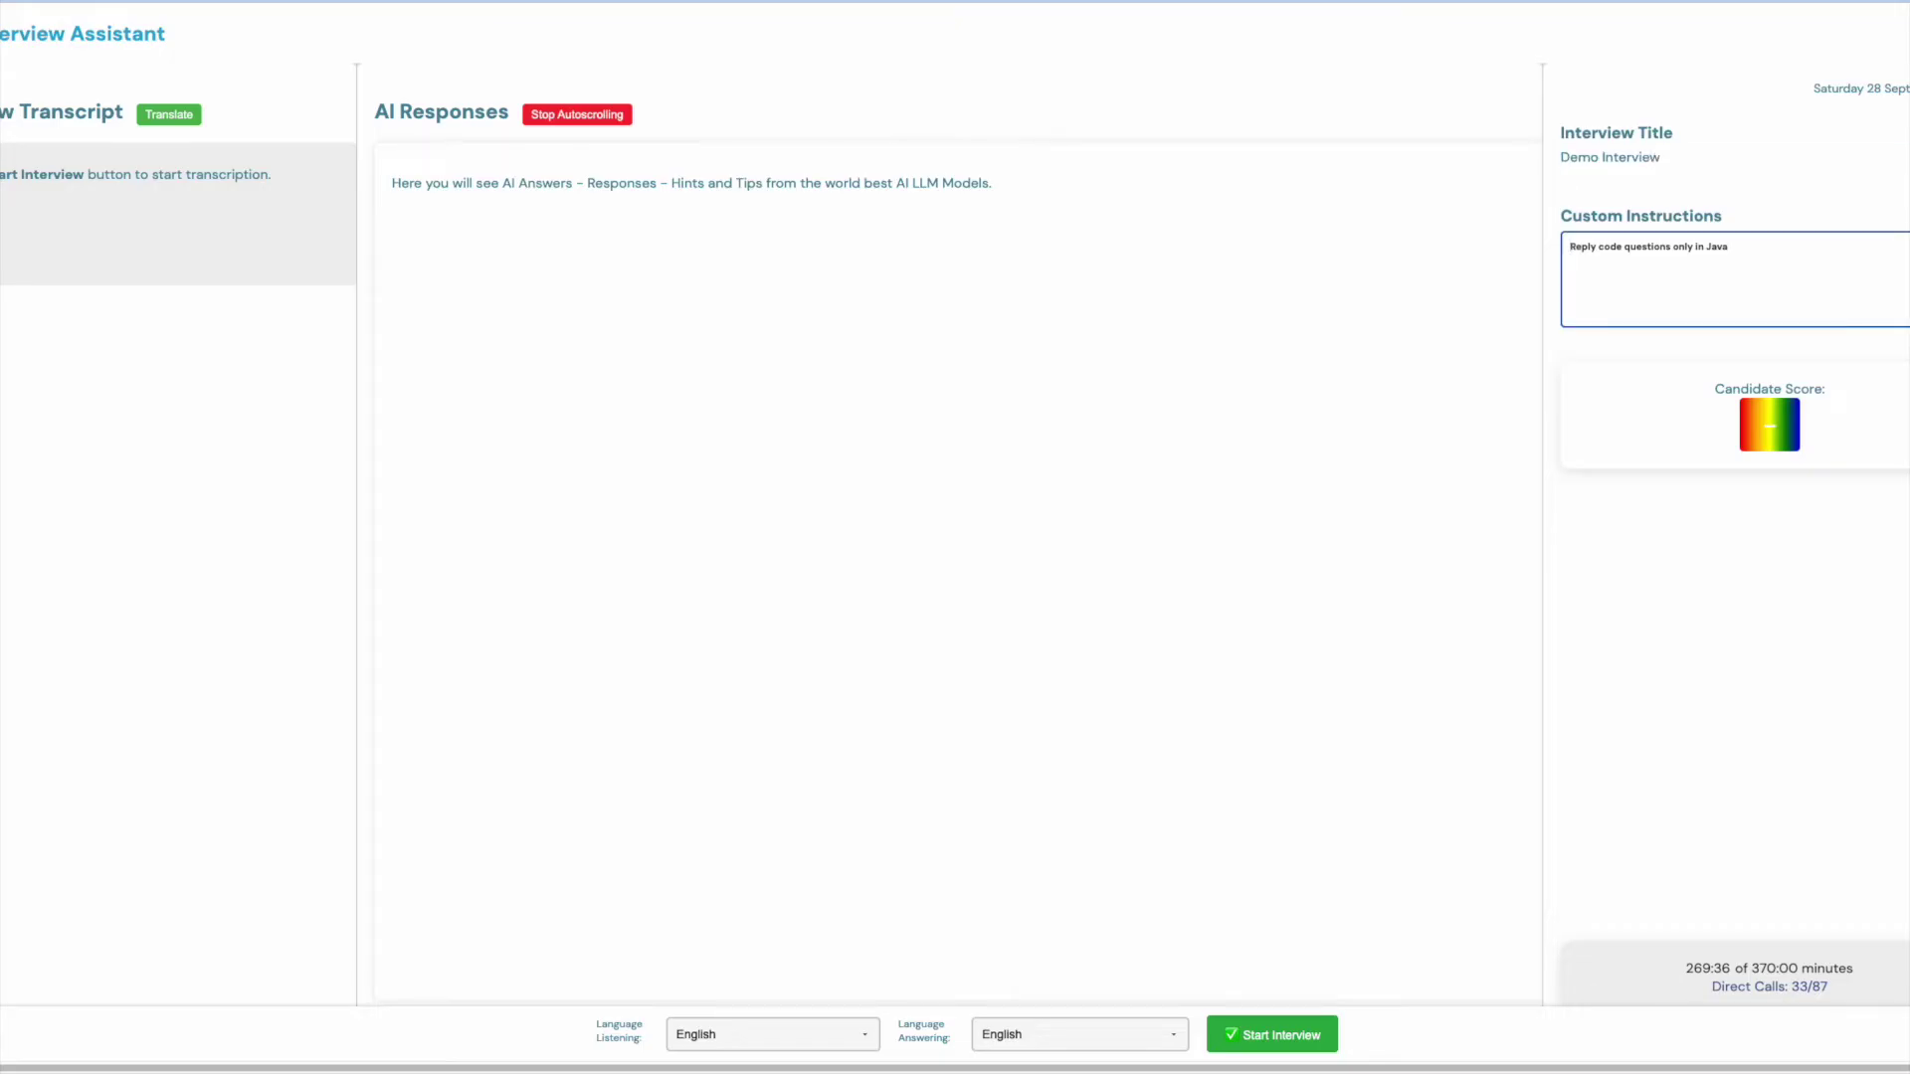
{"action": "key", "text": "BackSpace"}
{"action": "key", "text": "BackSpace"}
{"action": "key", "text": "BackSpace"}
{"action": "type", "text": "Python"}
{"action": "left_click", "coordinate": [1906, 10]}
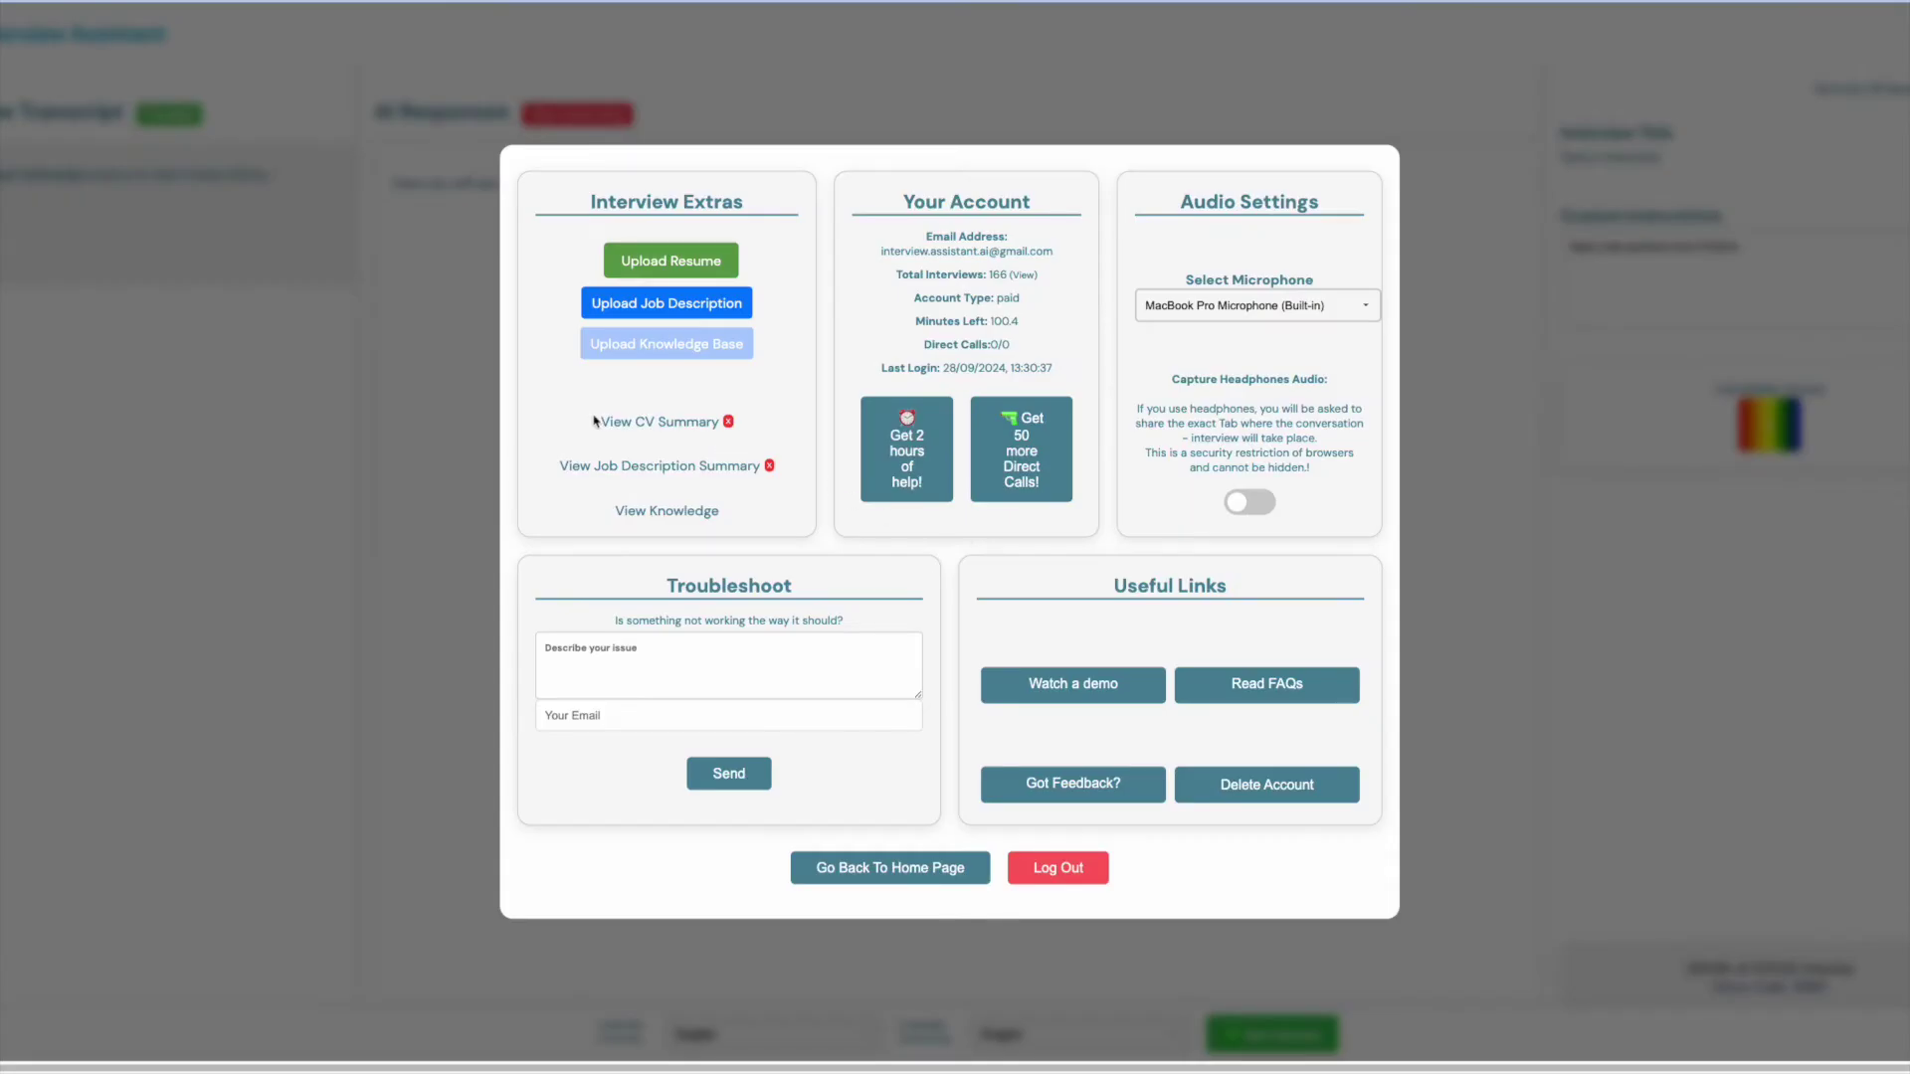
{"action": "left_click", "coordinate": [637, 418]}
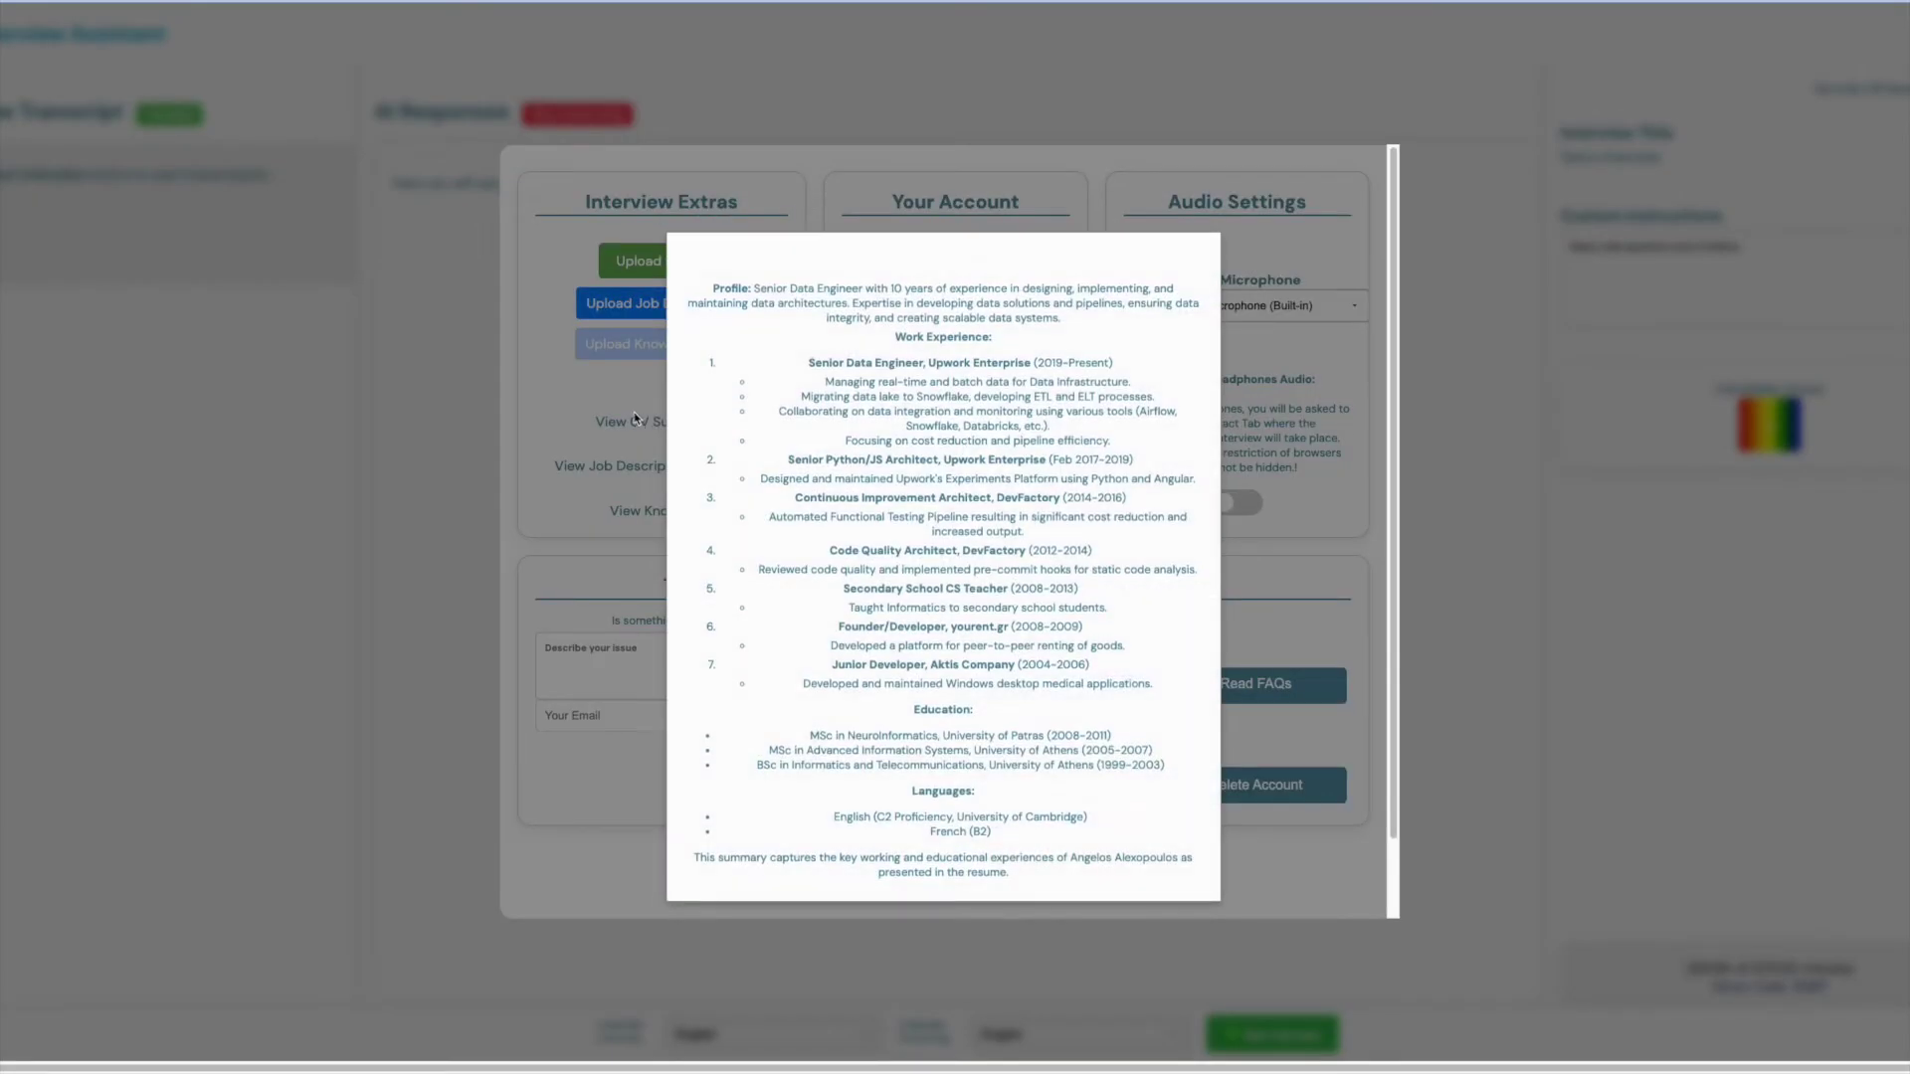
{"action": "left_click", "coordinate": [638, 423]}
{"action": "left_click", "coordinate": [654, 459]}
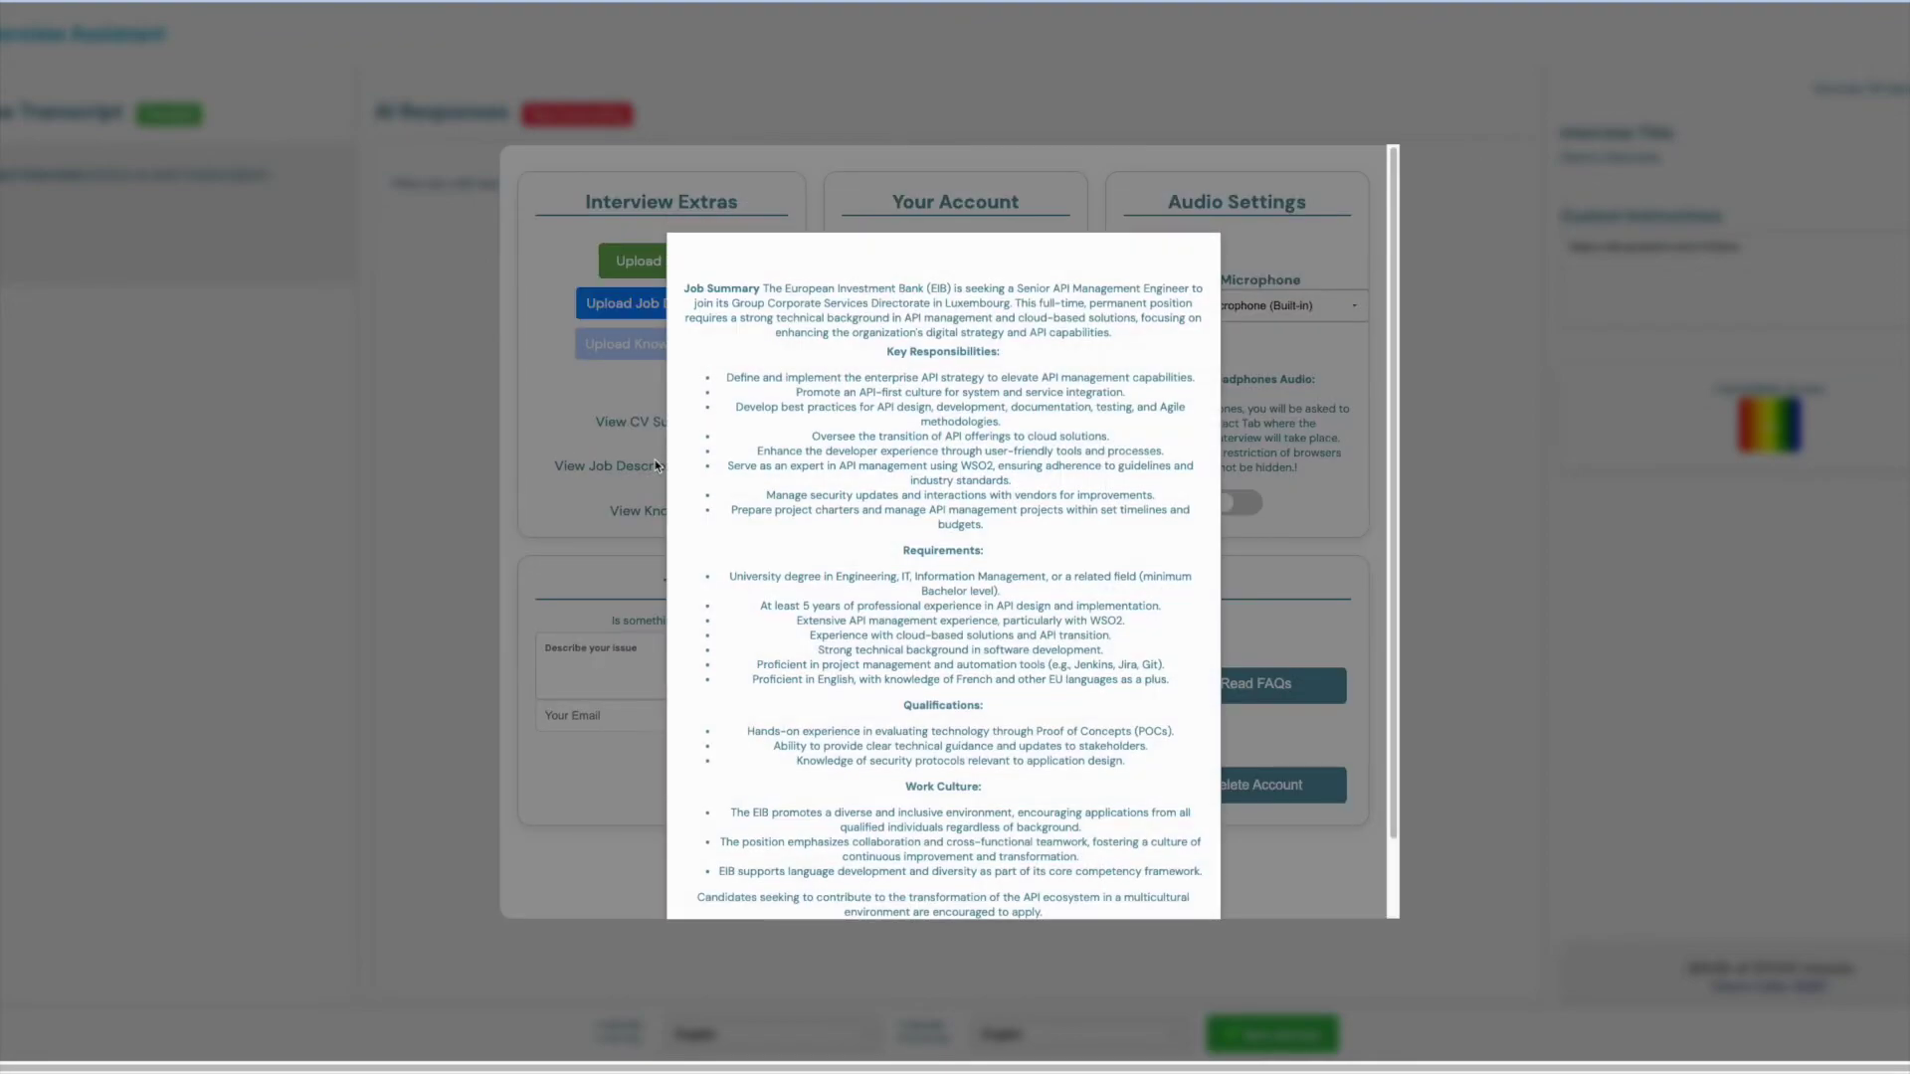
{"action": "left_click", "coordinate": [654, 459]}
{"action": "left_click", "coordinate": [1492, 763]}
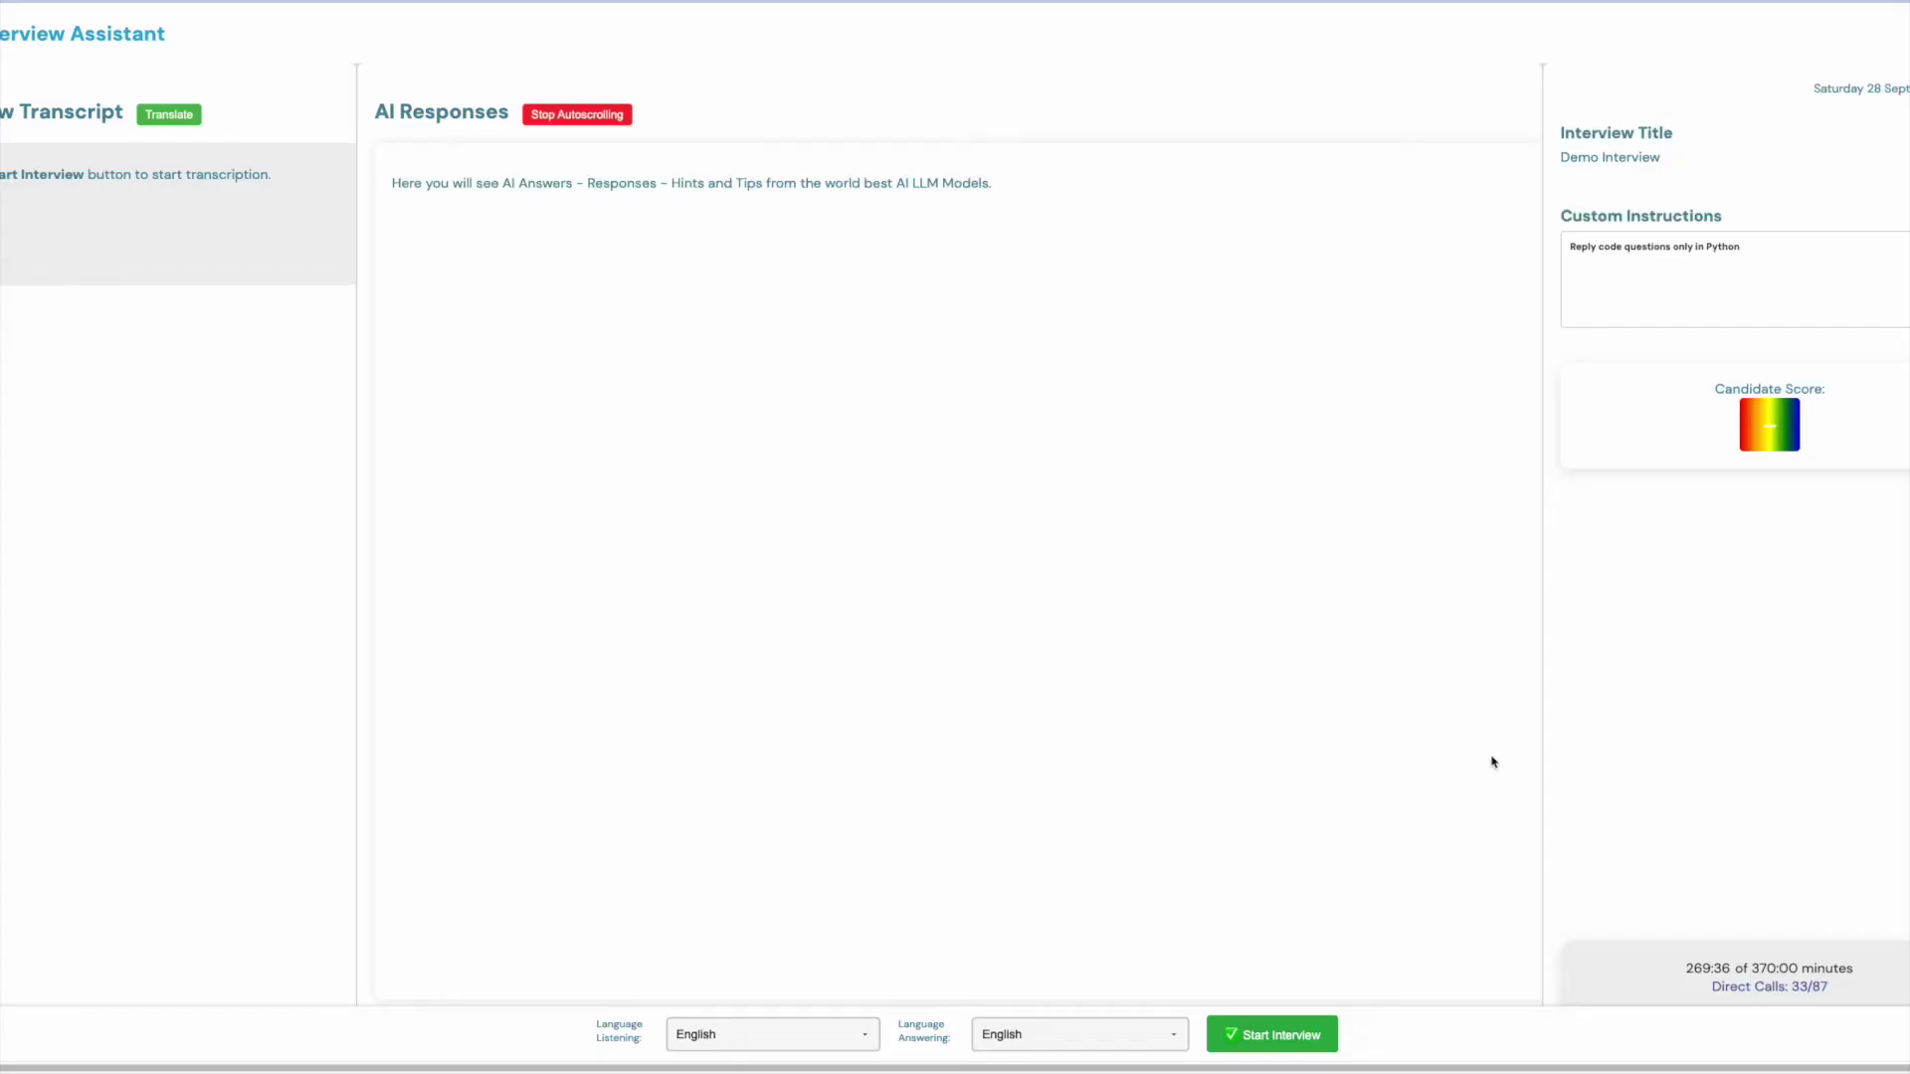
- Start the interview with live transcription and request an AI answer immediately
{"action": "left_click", "coordinate": [1306, 1042]}
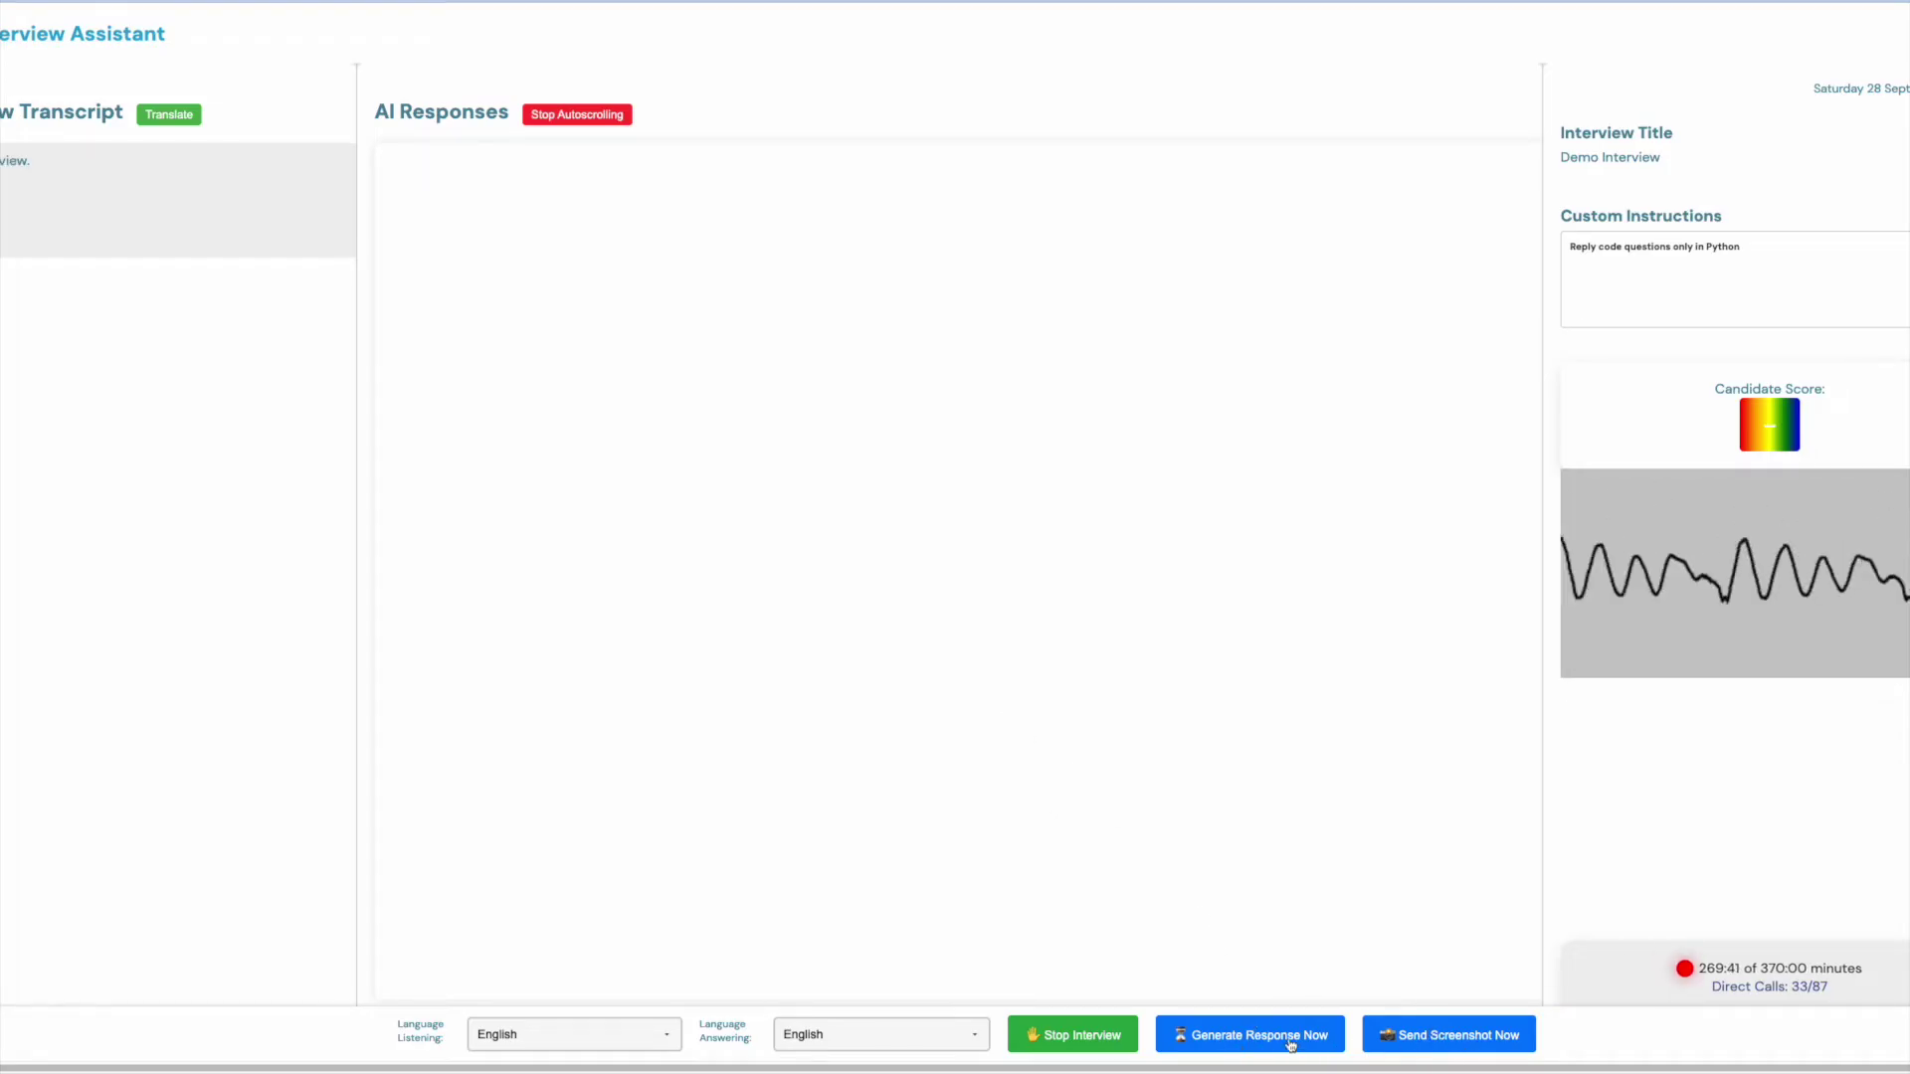
{"action": "left_click", "coordinate": [1246, 1038]}
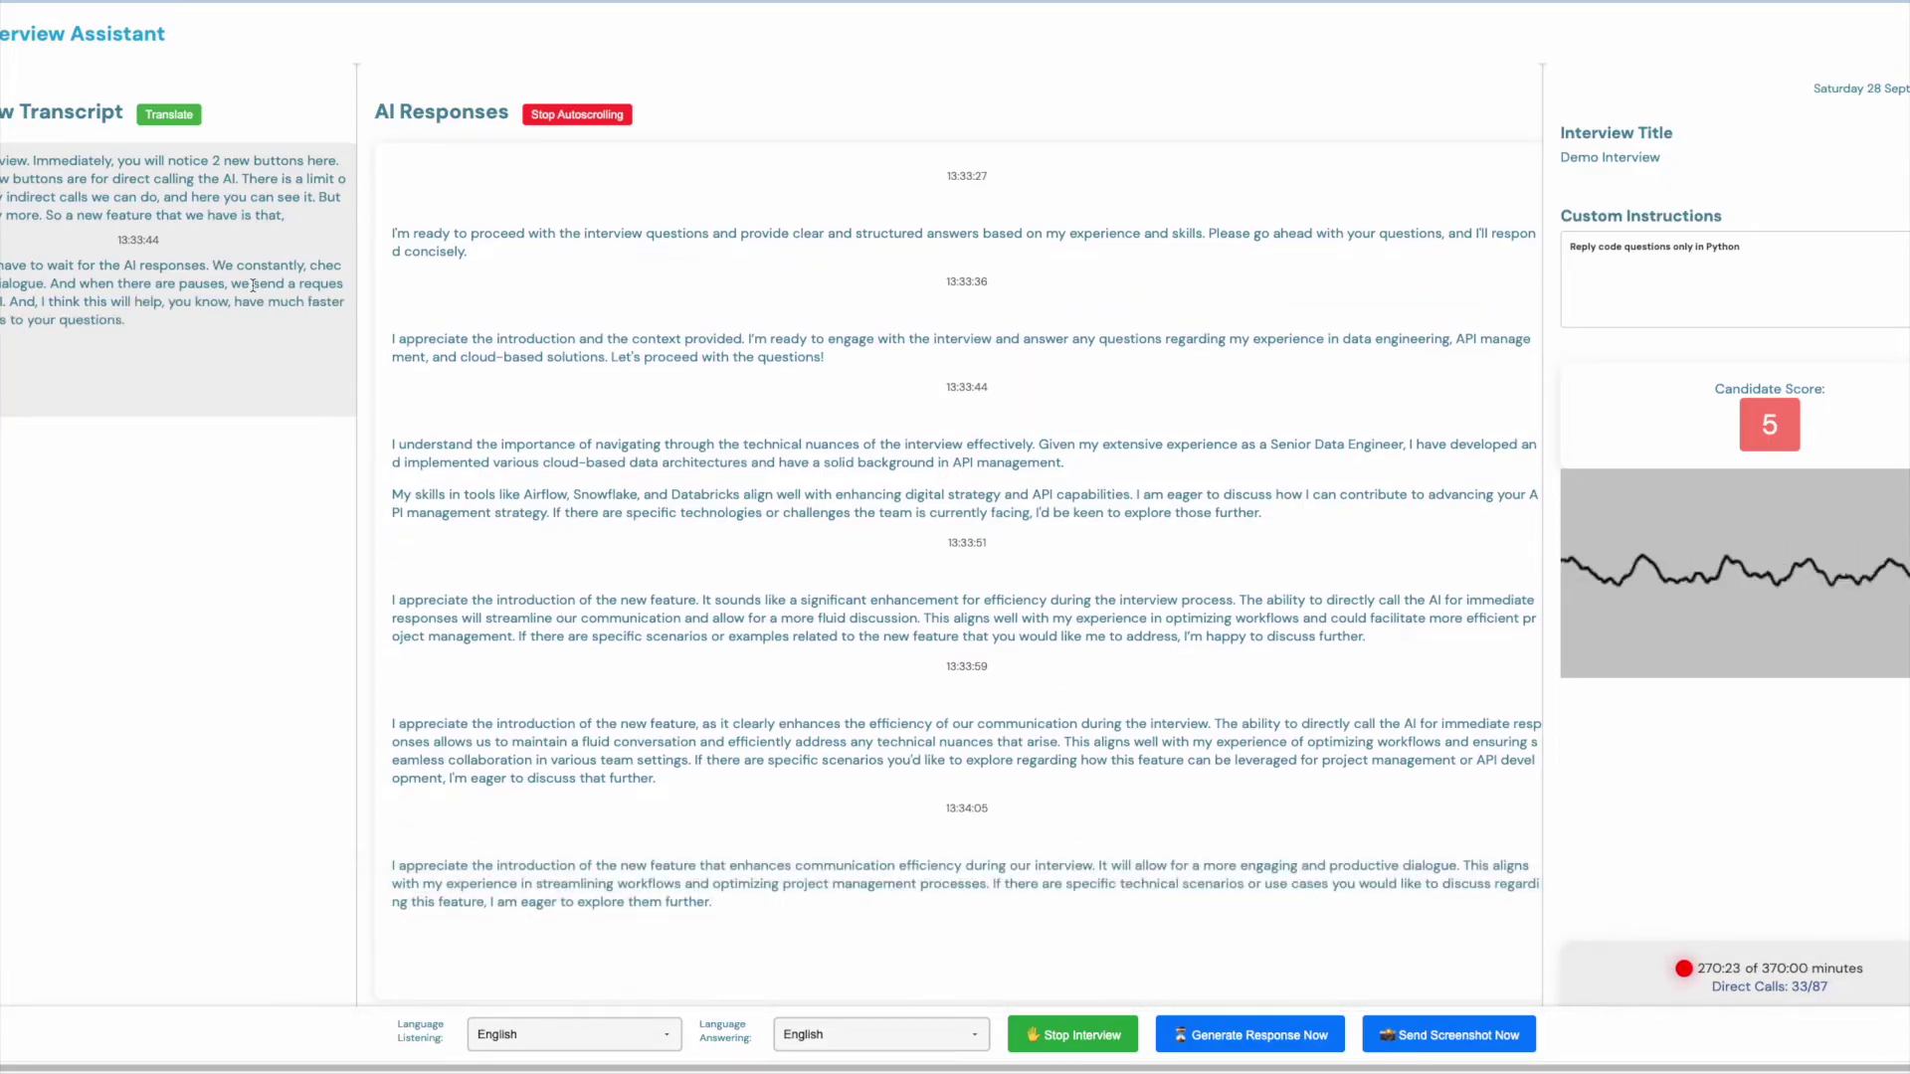
- Toggle autoscrolling off and on, then select the Python lists versus dictionaries answer
{"action": "left_click", "coordinate": [583, 117]}
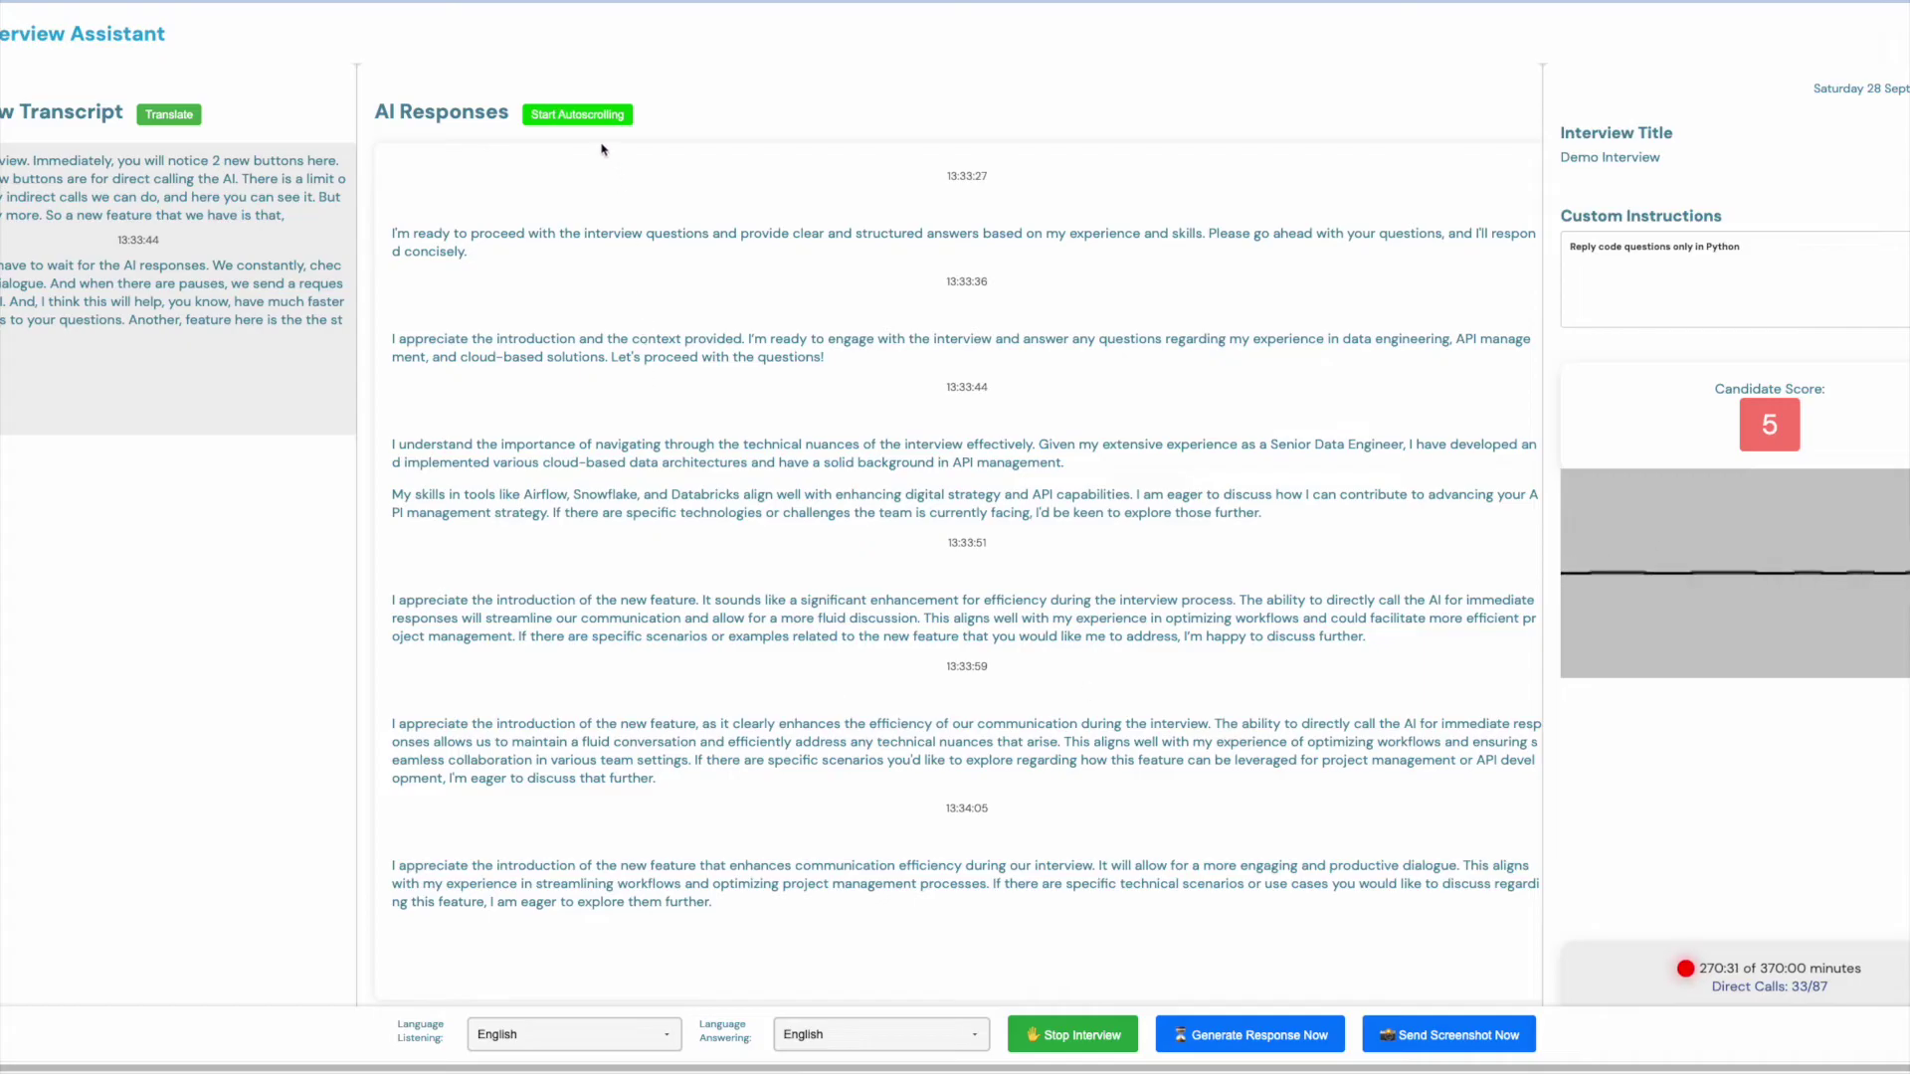
{"action": "left_click", "coordinate": [584, 112]}
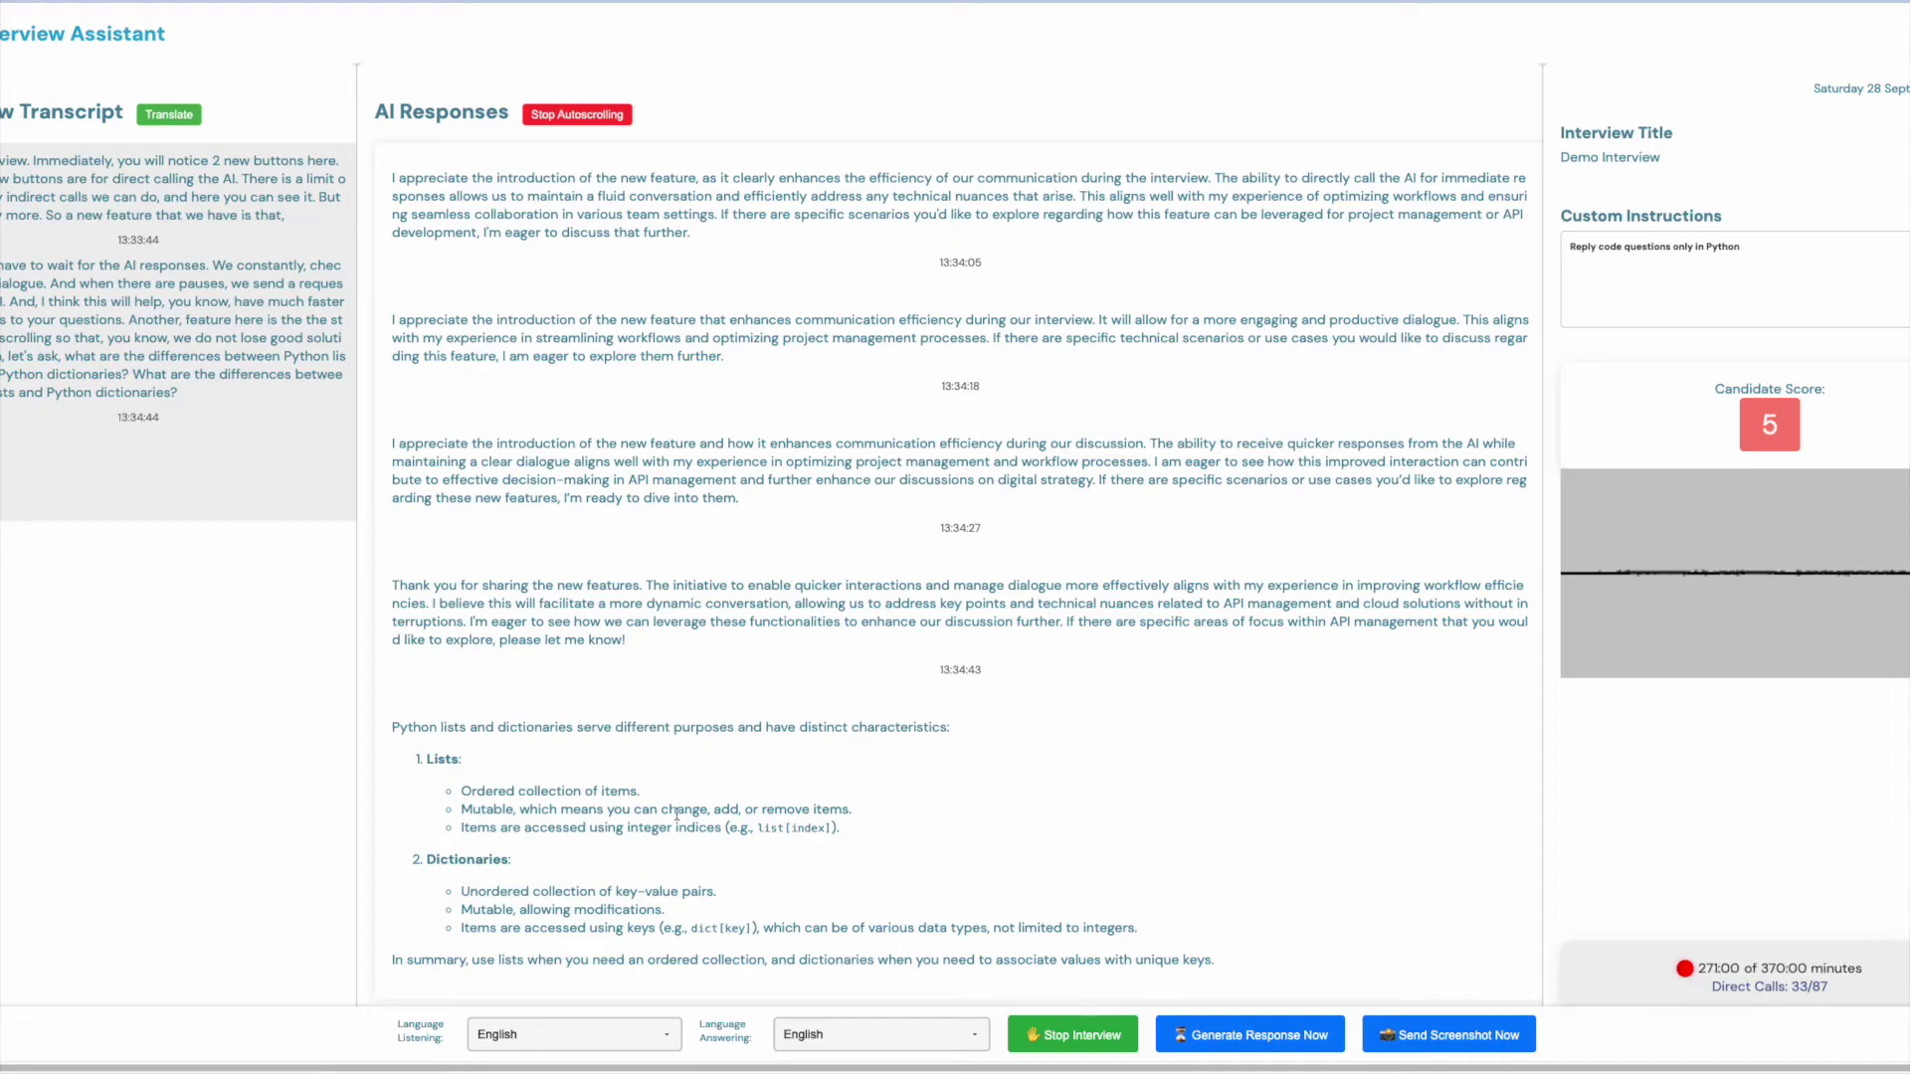
{"action": "left_click_drag", "start_coordinate": [378, 727], "coordinate": [1214, 960]}
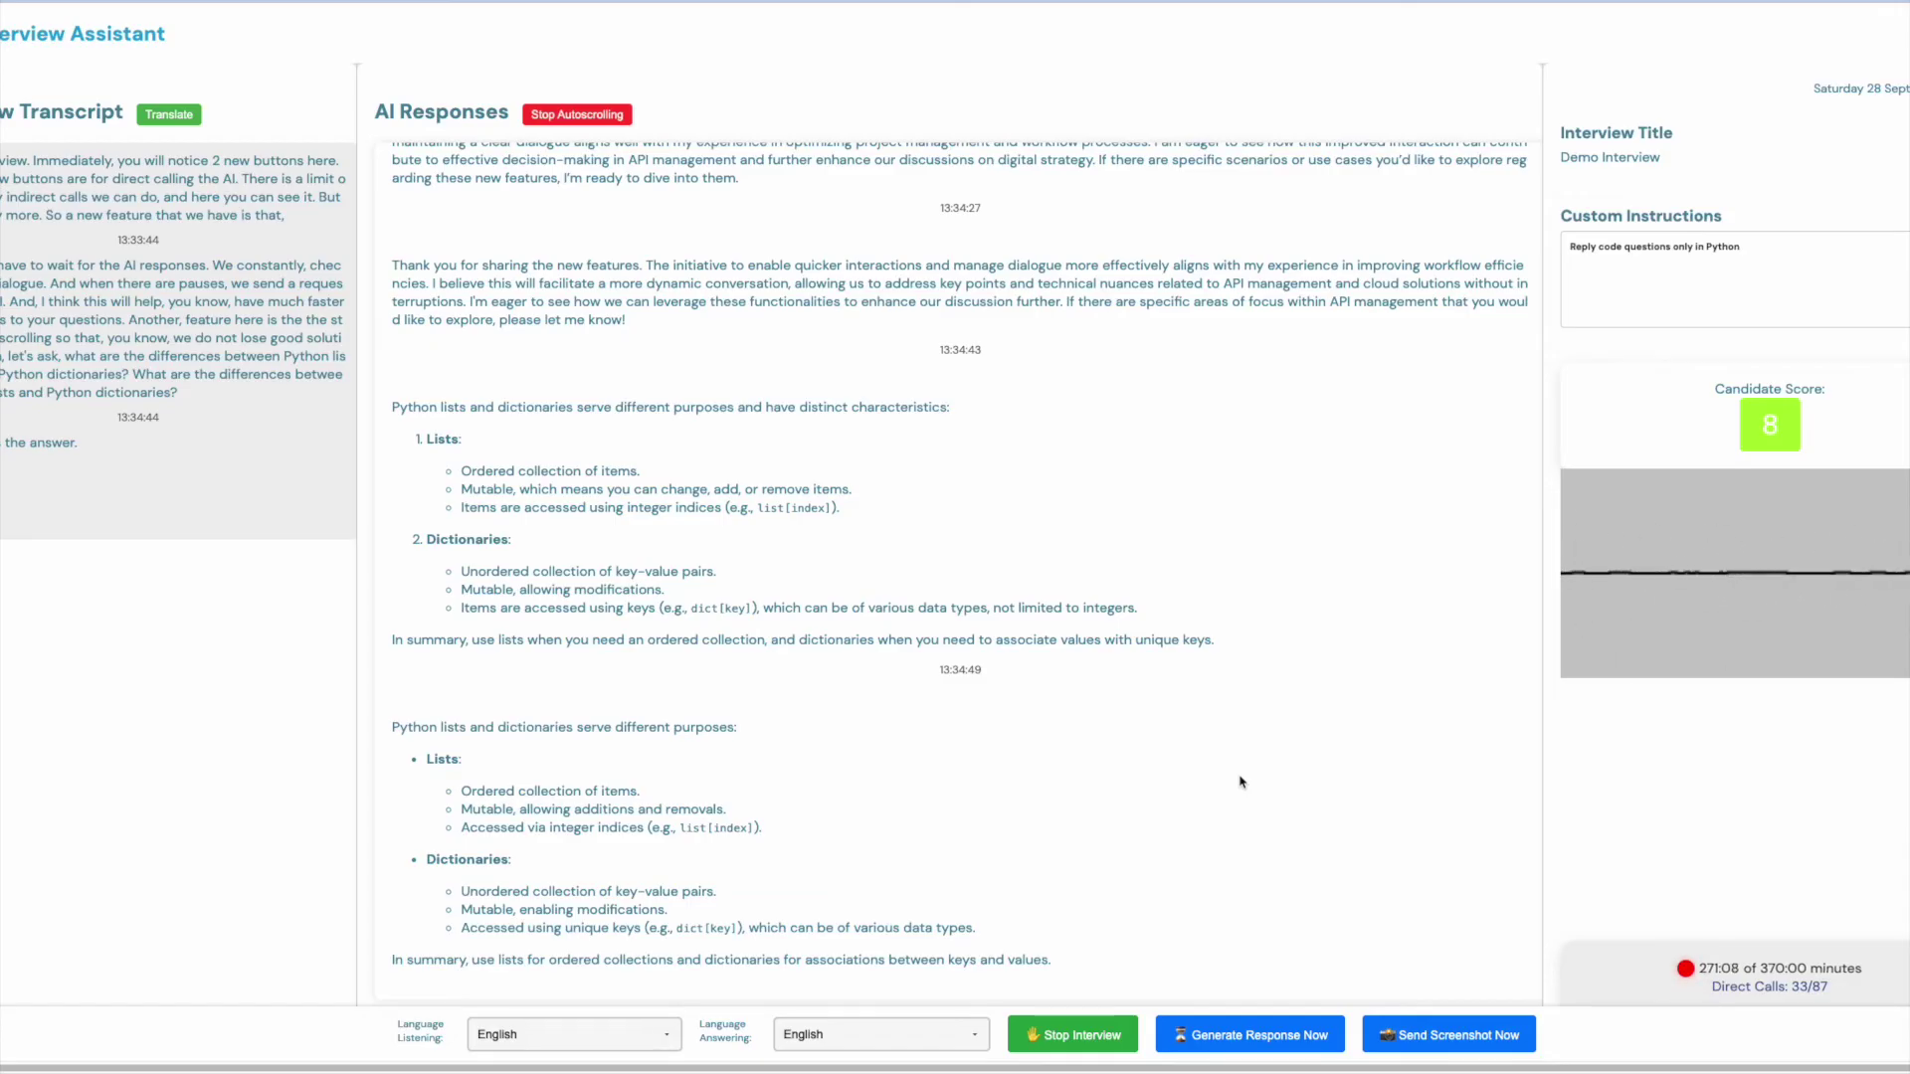
- Send a screenshot of the YouTube mock interview tab and select the generated Library class code
{"action": "left_click", "coordinate": [1452, 1035]}
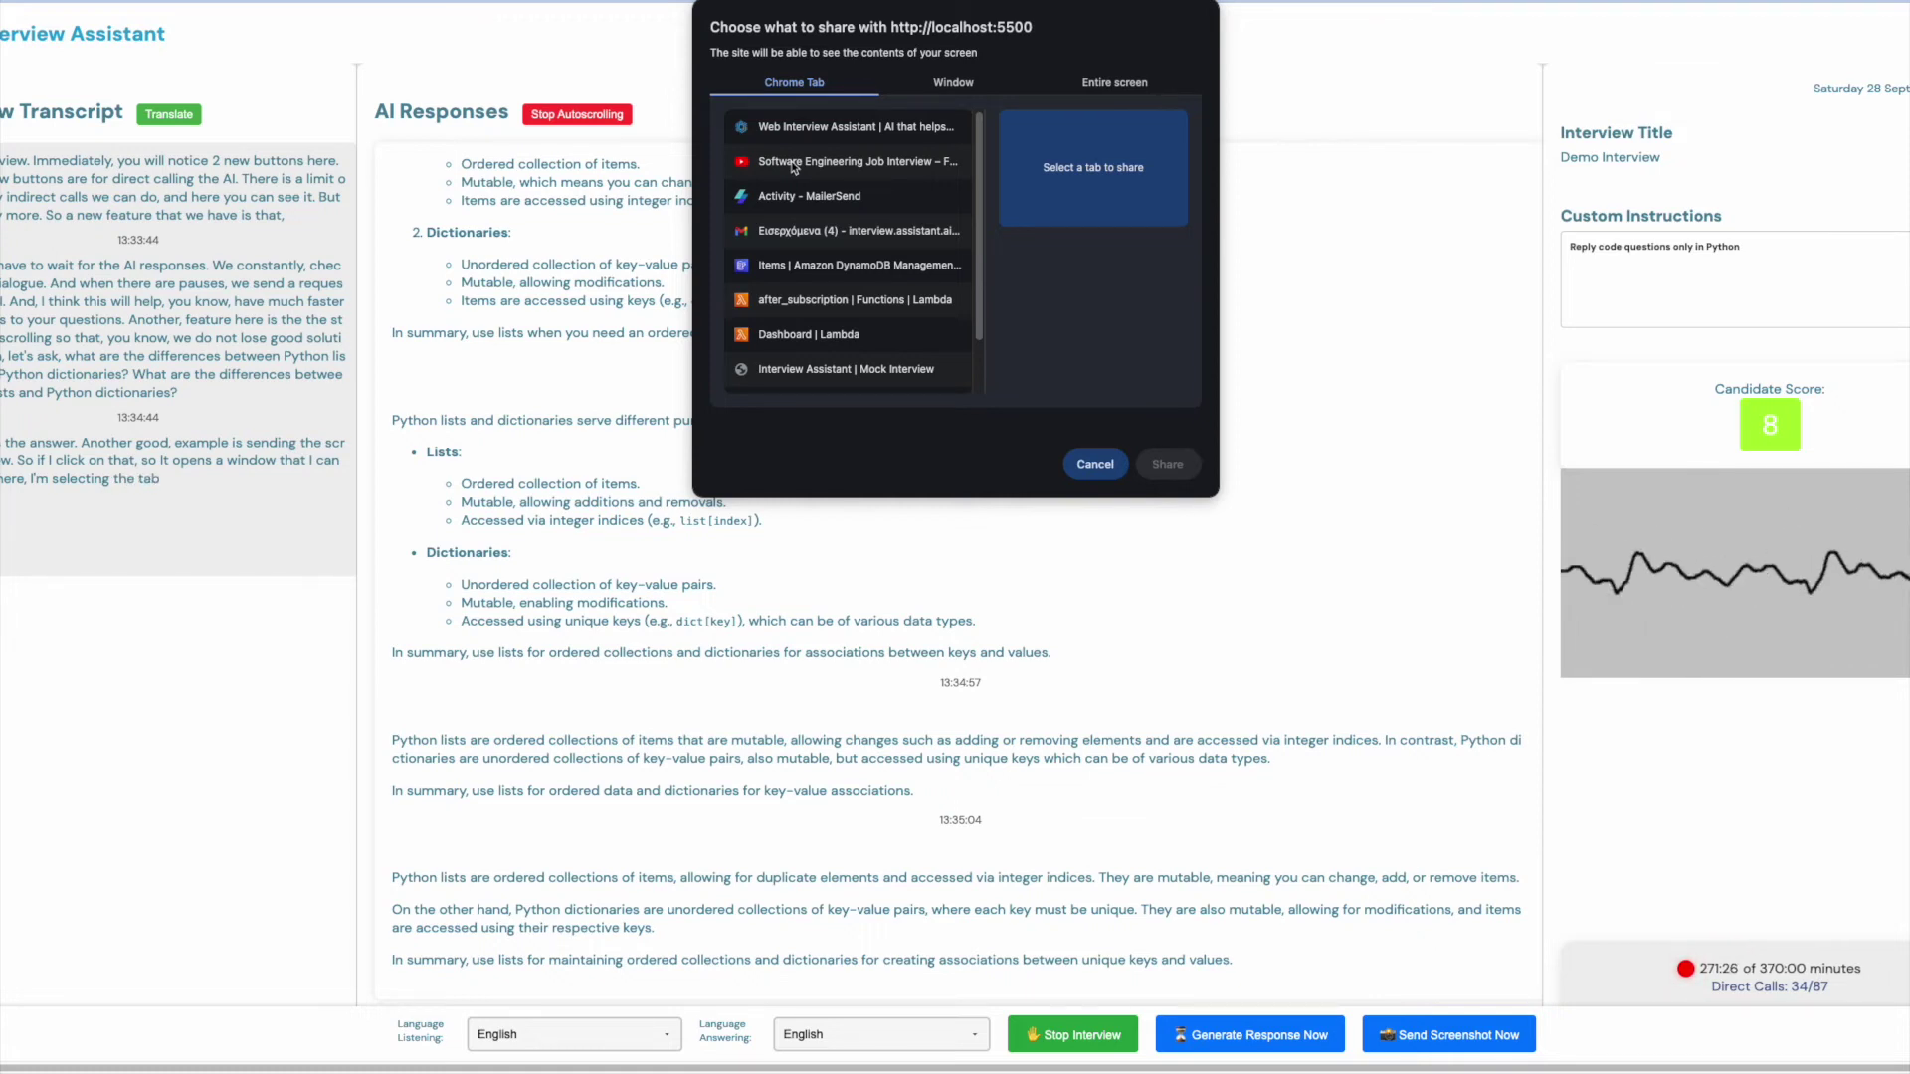
{"action": "left_click", "coordinate": [793, 163]}
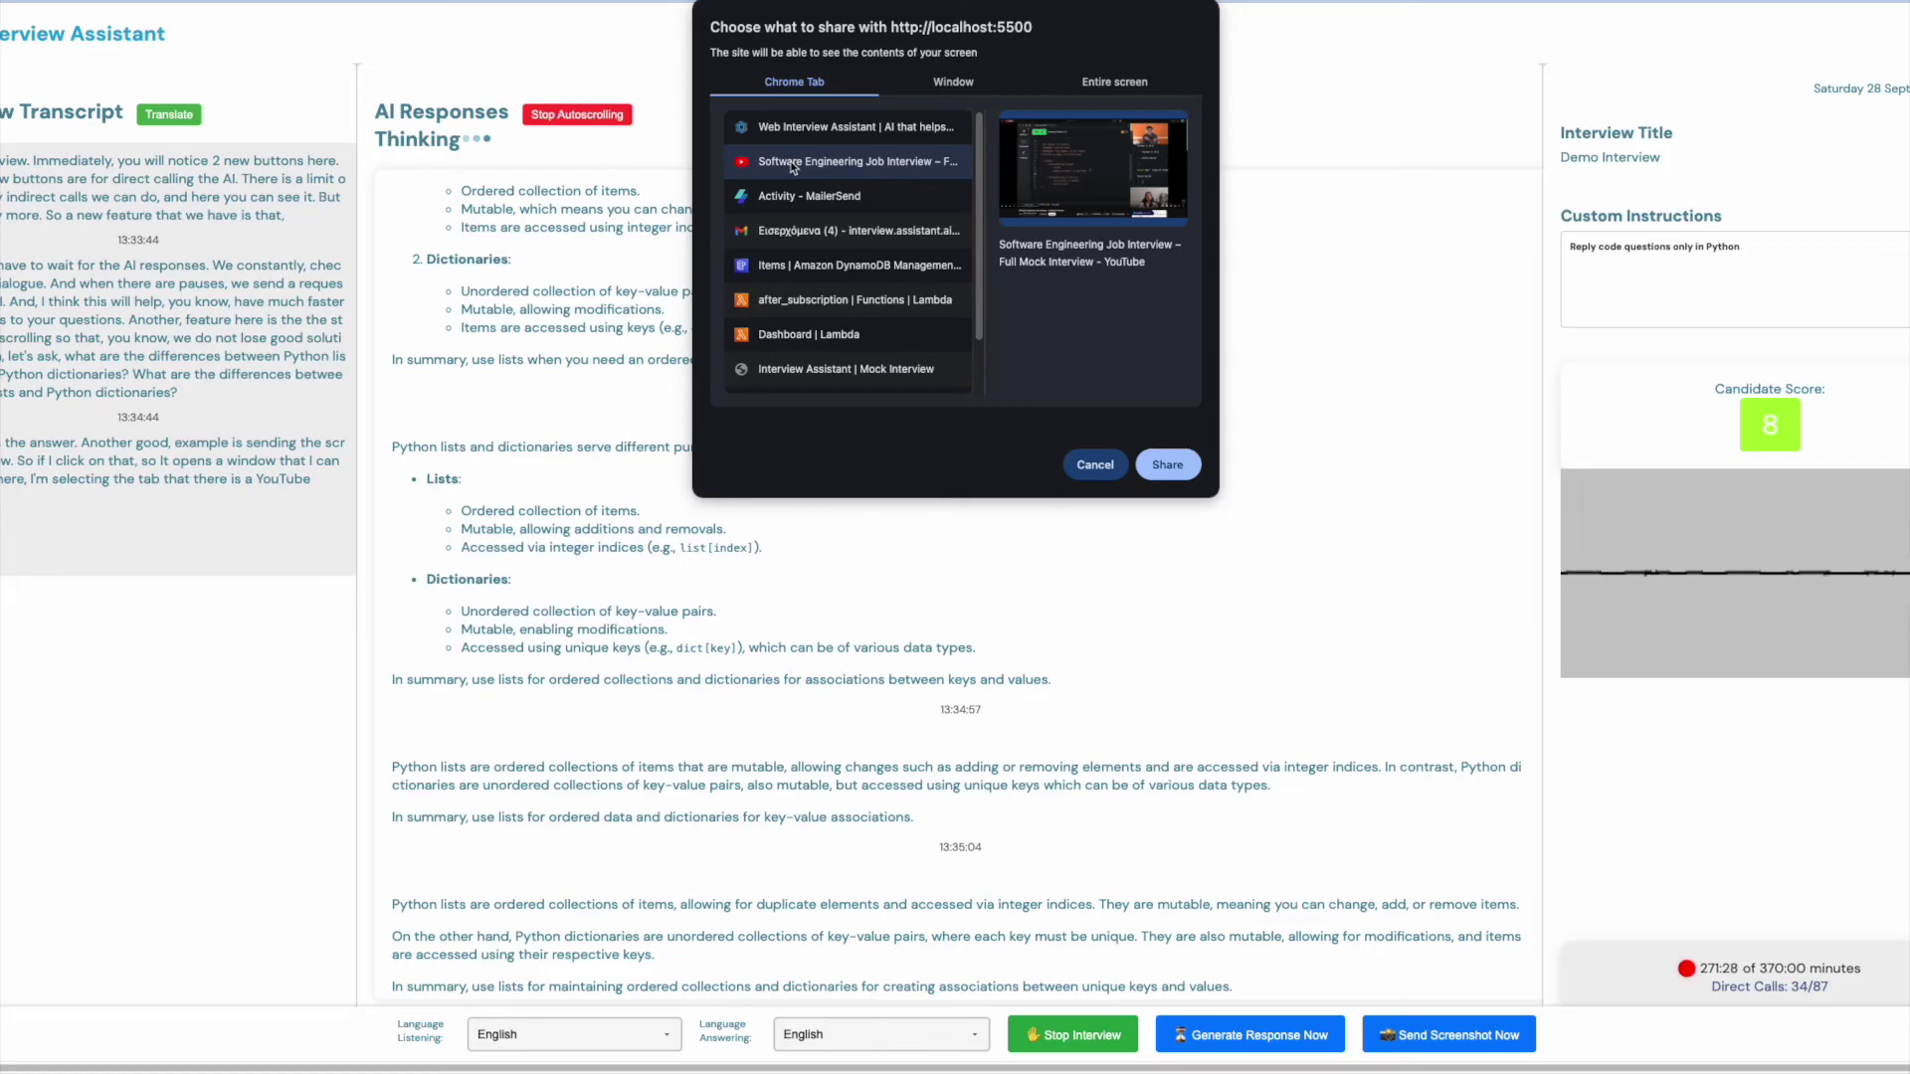
{"action": "left_click", "coordinate": [1170, 466]}
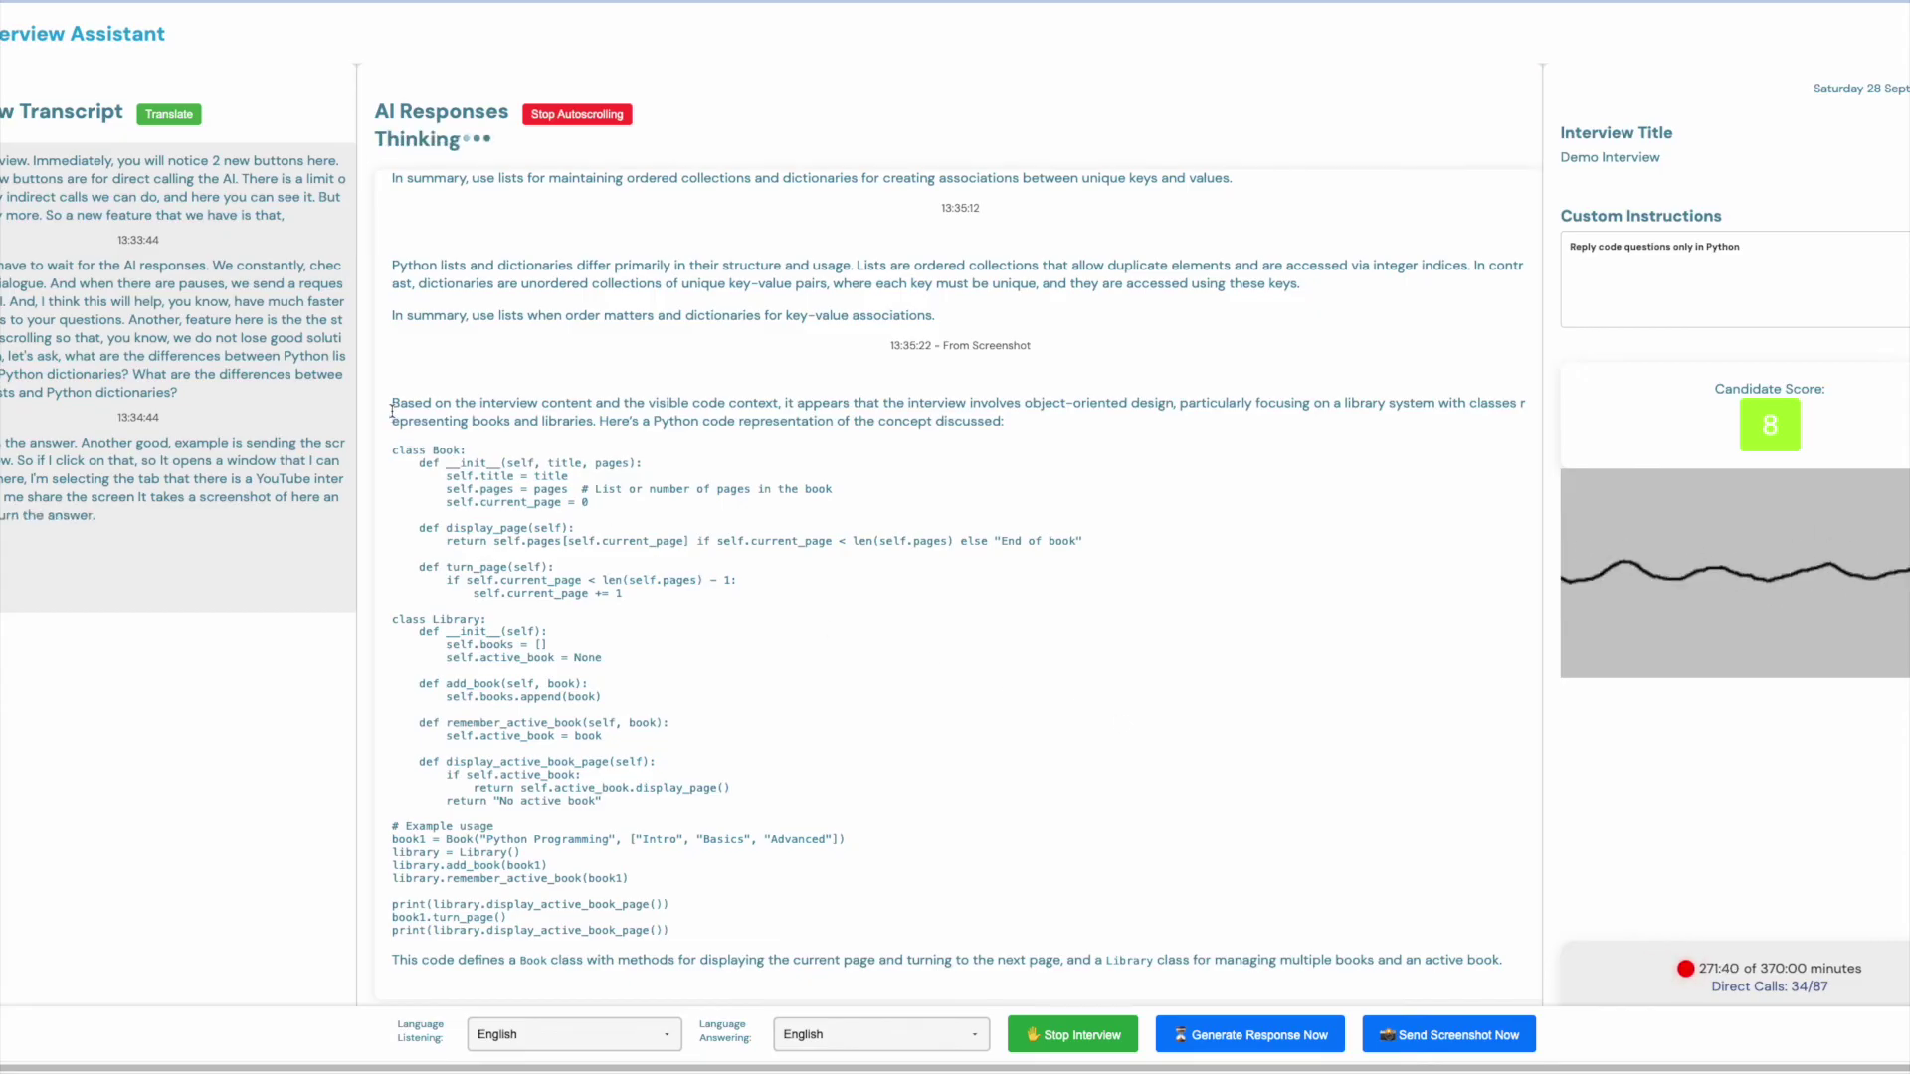
{"action": "left_click_drag", "start_coordinate": [392, 409], "coordinate": [967, 875]}
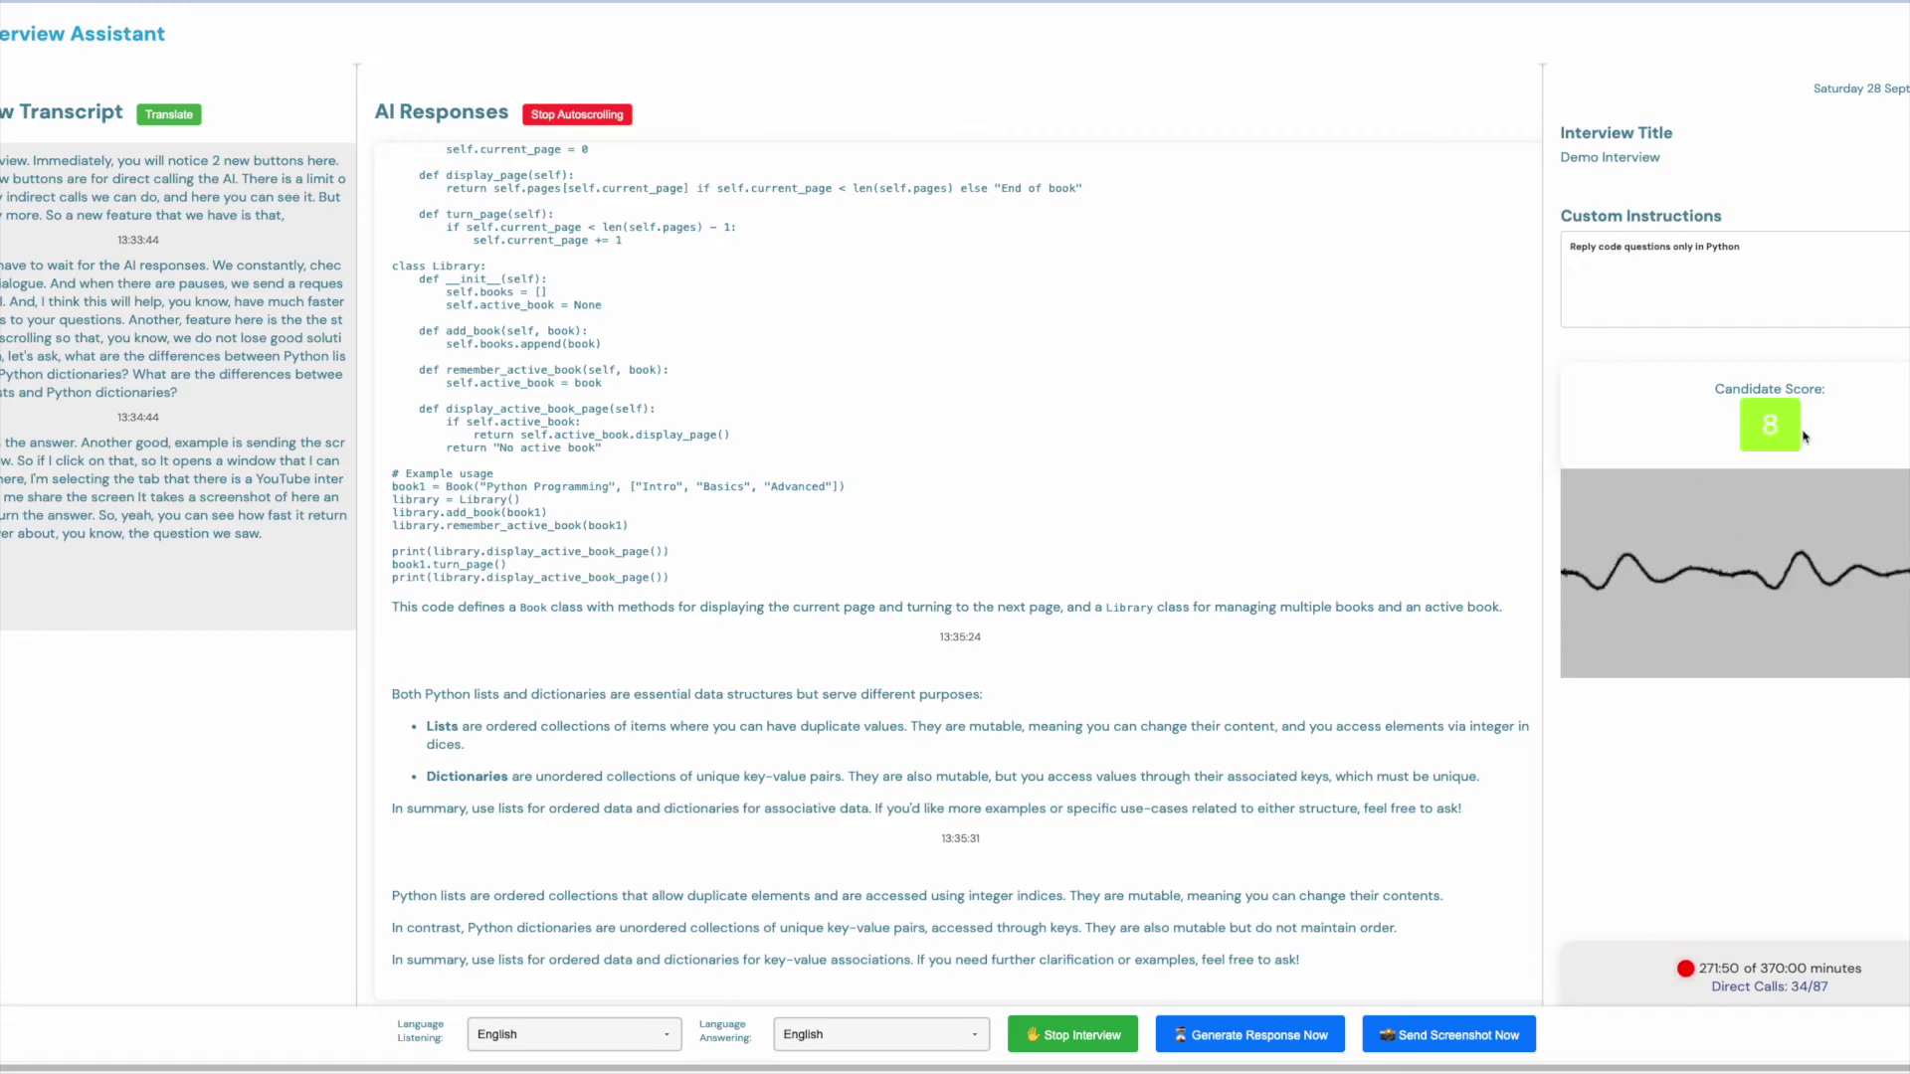
- Stop the running interview and reopen the account and settings panel
{"action": "left_click", "coordinate": [1067, 1036]}
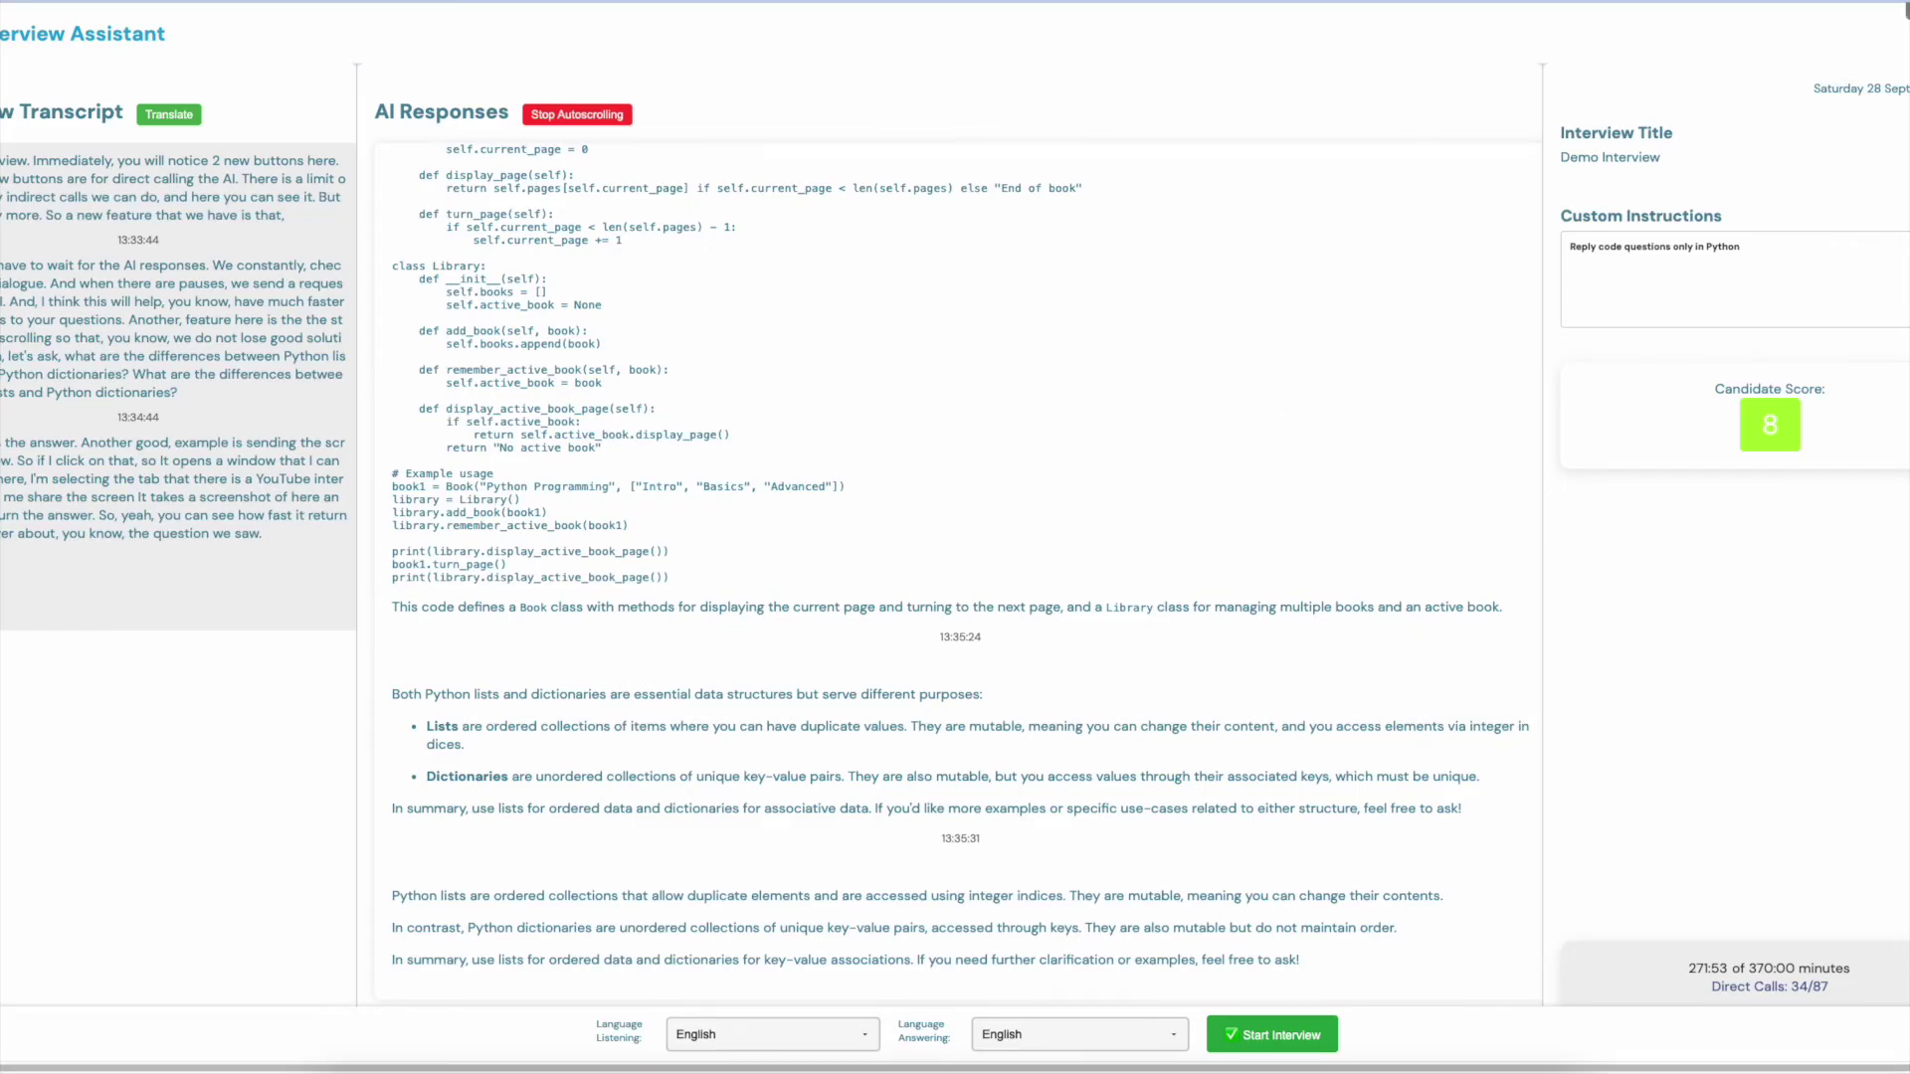
{"action": "left_click", "coordinate": [1905, 10]}
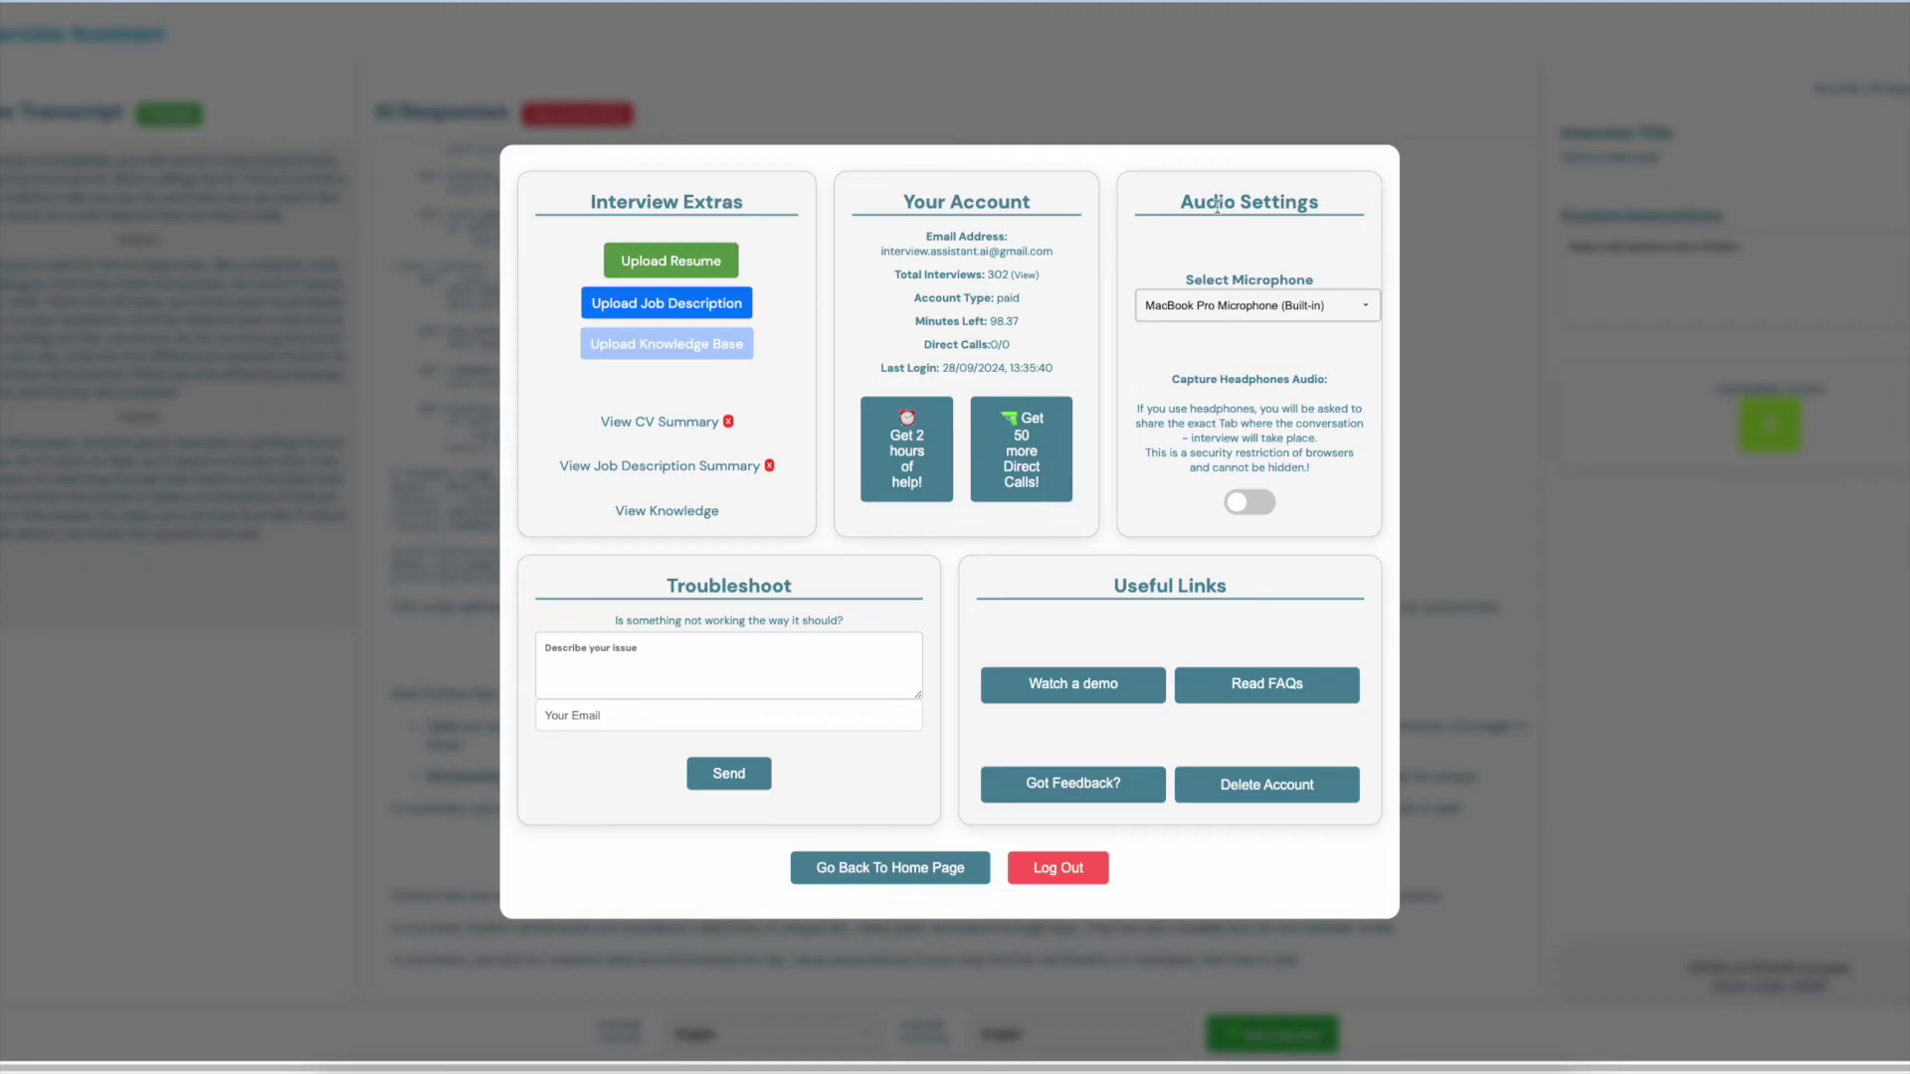
- Enable Capture Headphones Audio, confirm system audio capture, and close the settings panel
{"action": "left_click_drag", "start_coordinate": [1182, 384], "coordinate": [1319, 382]}
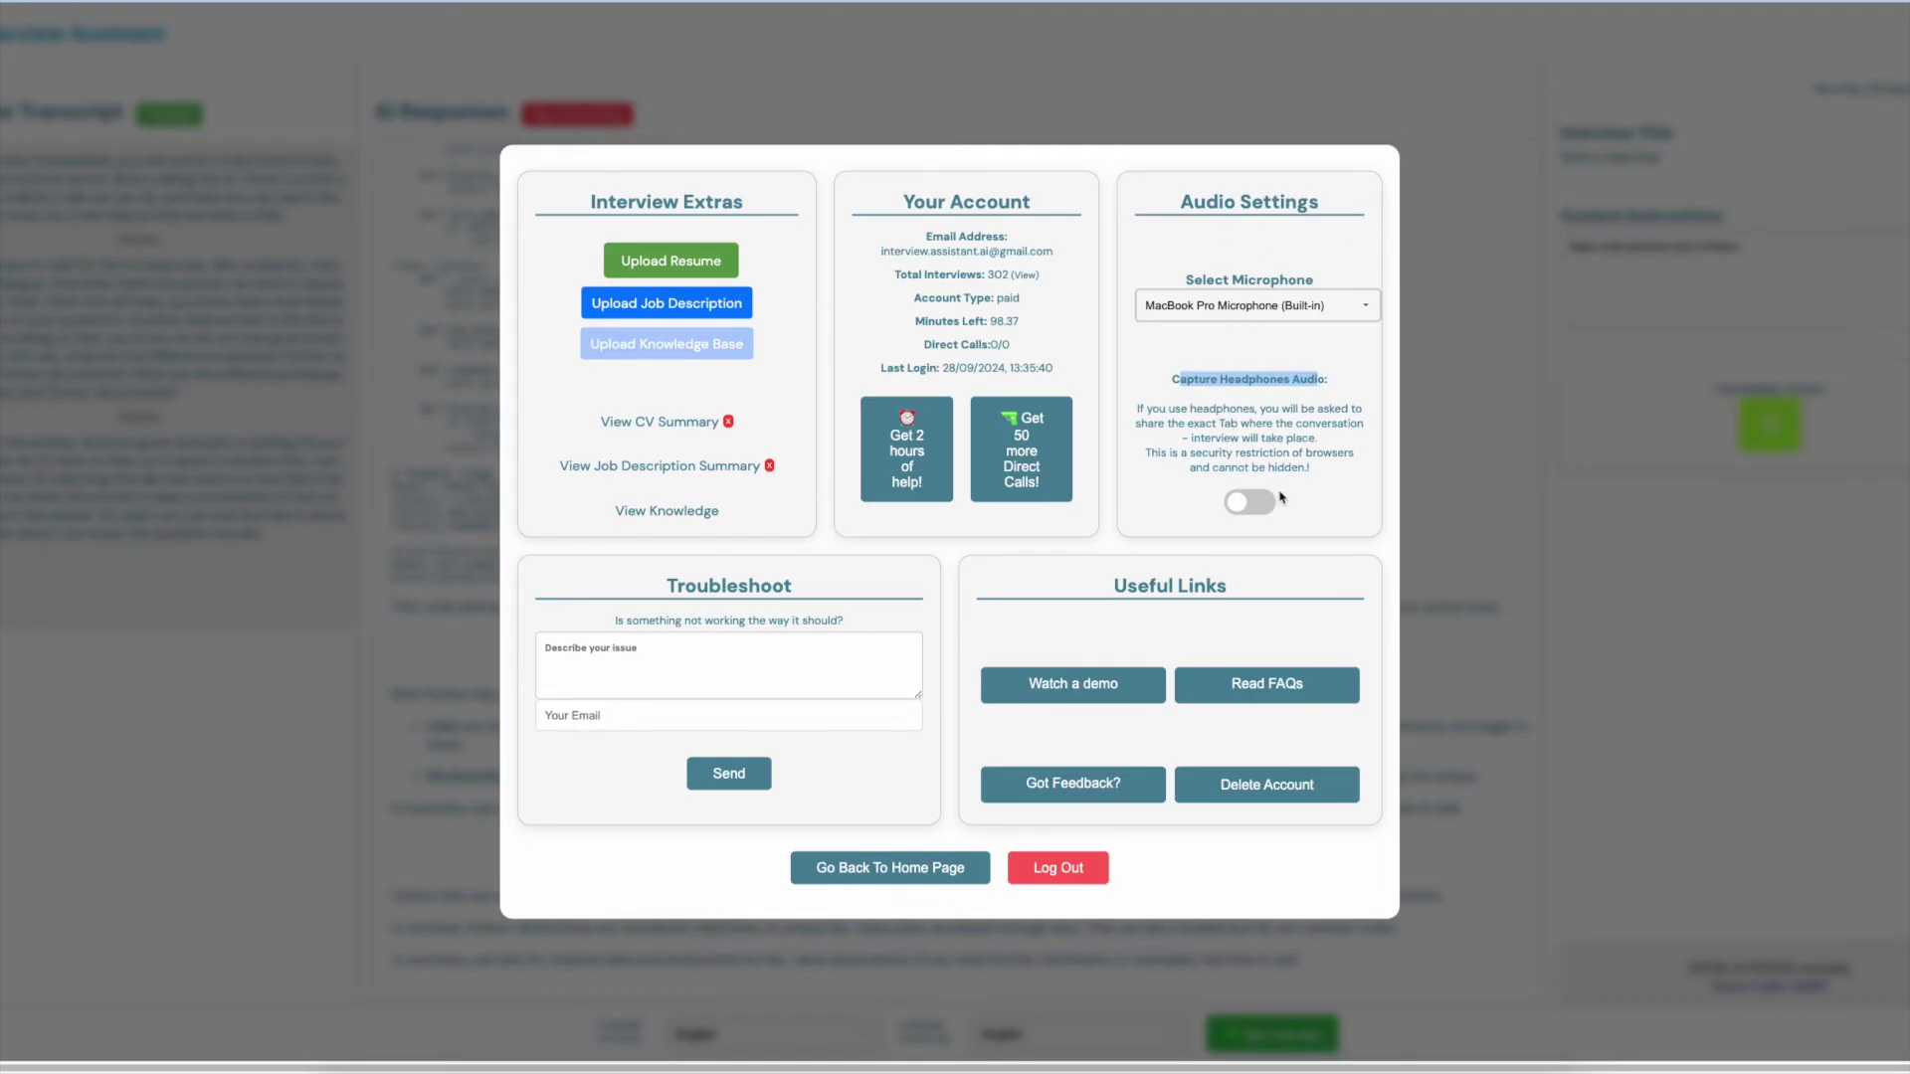
{"action": "left_click_drag", "start_coordinate": [1211, 400], "coordinate": [1245, 467]}
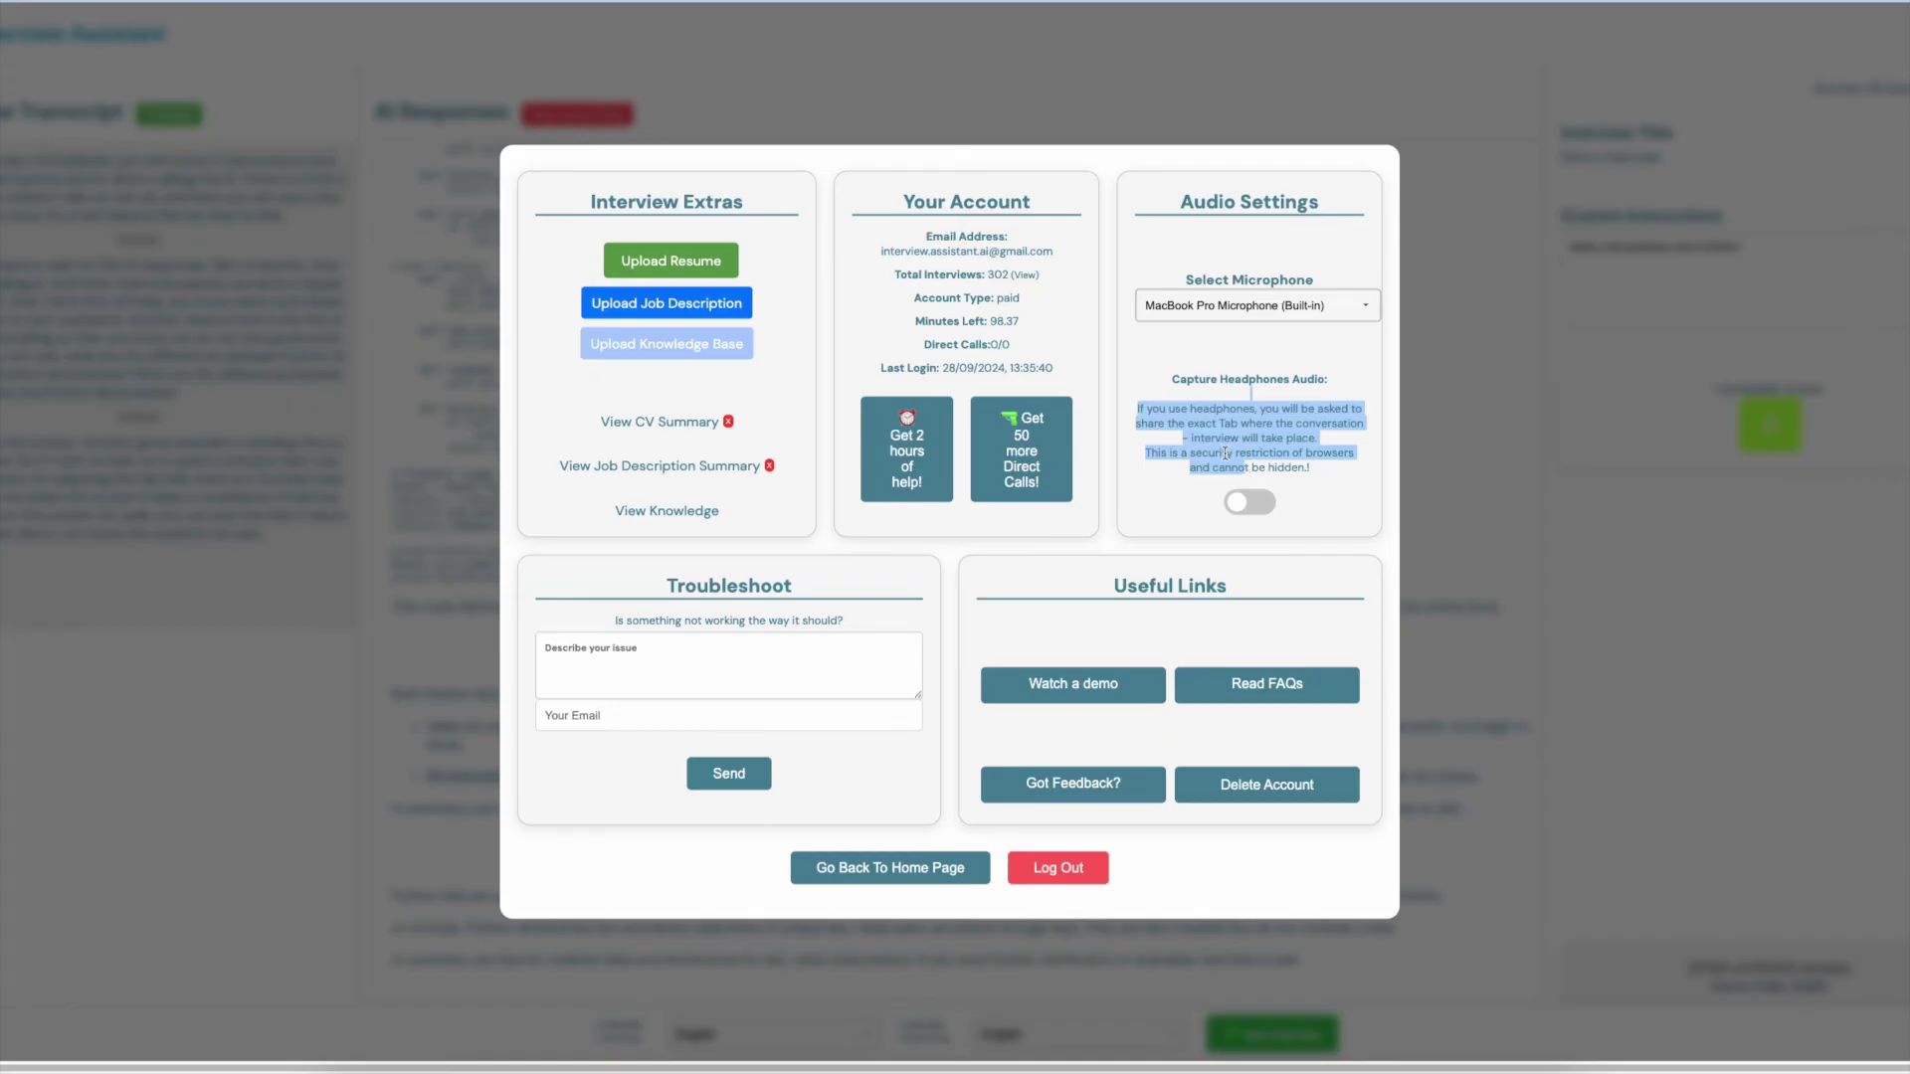
{"action": "left_click", "coordinate": [1251, 504]}
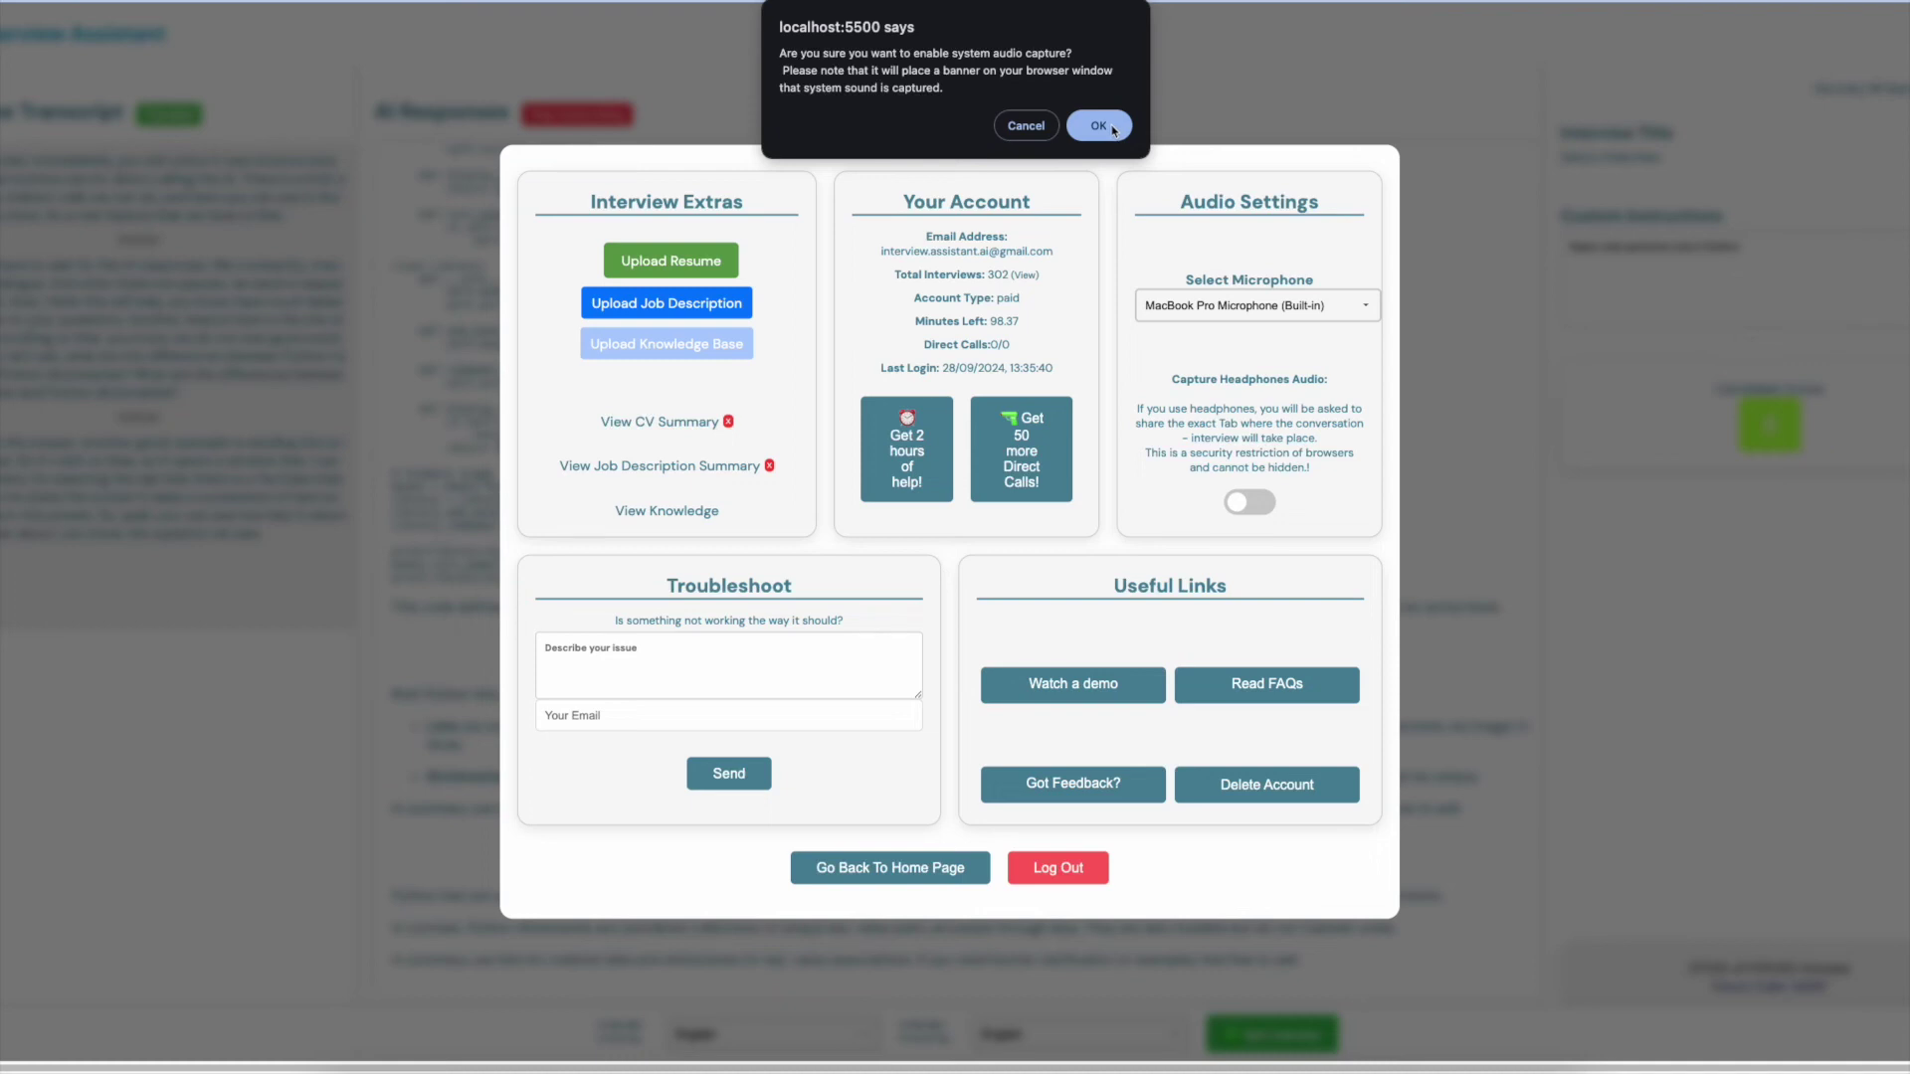
{"action": "left_click", "coordinate": [1112, 128]}
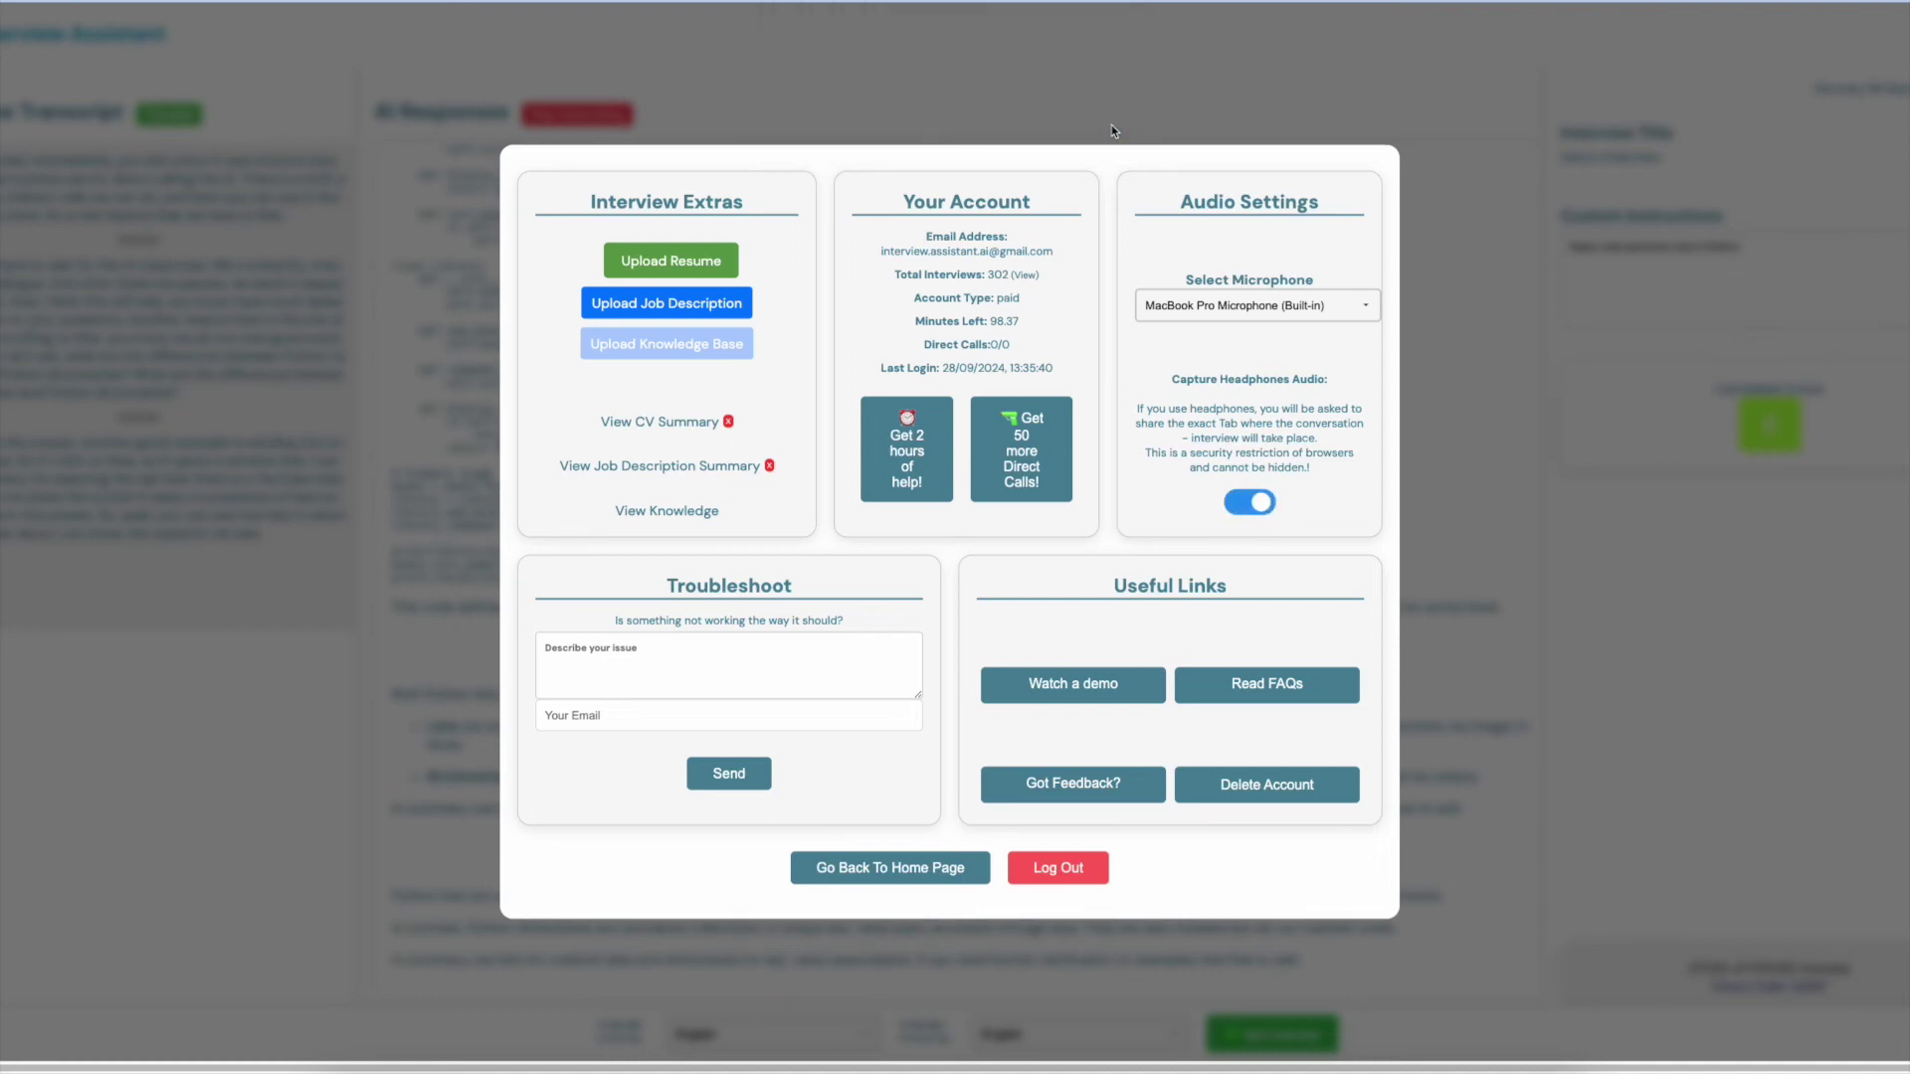
{"action": "left_click", "coordinate": [1430, 503]}
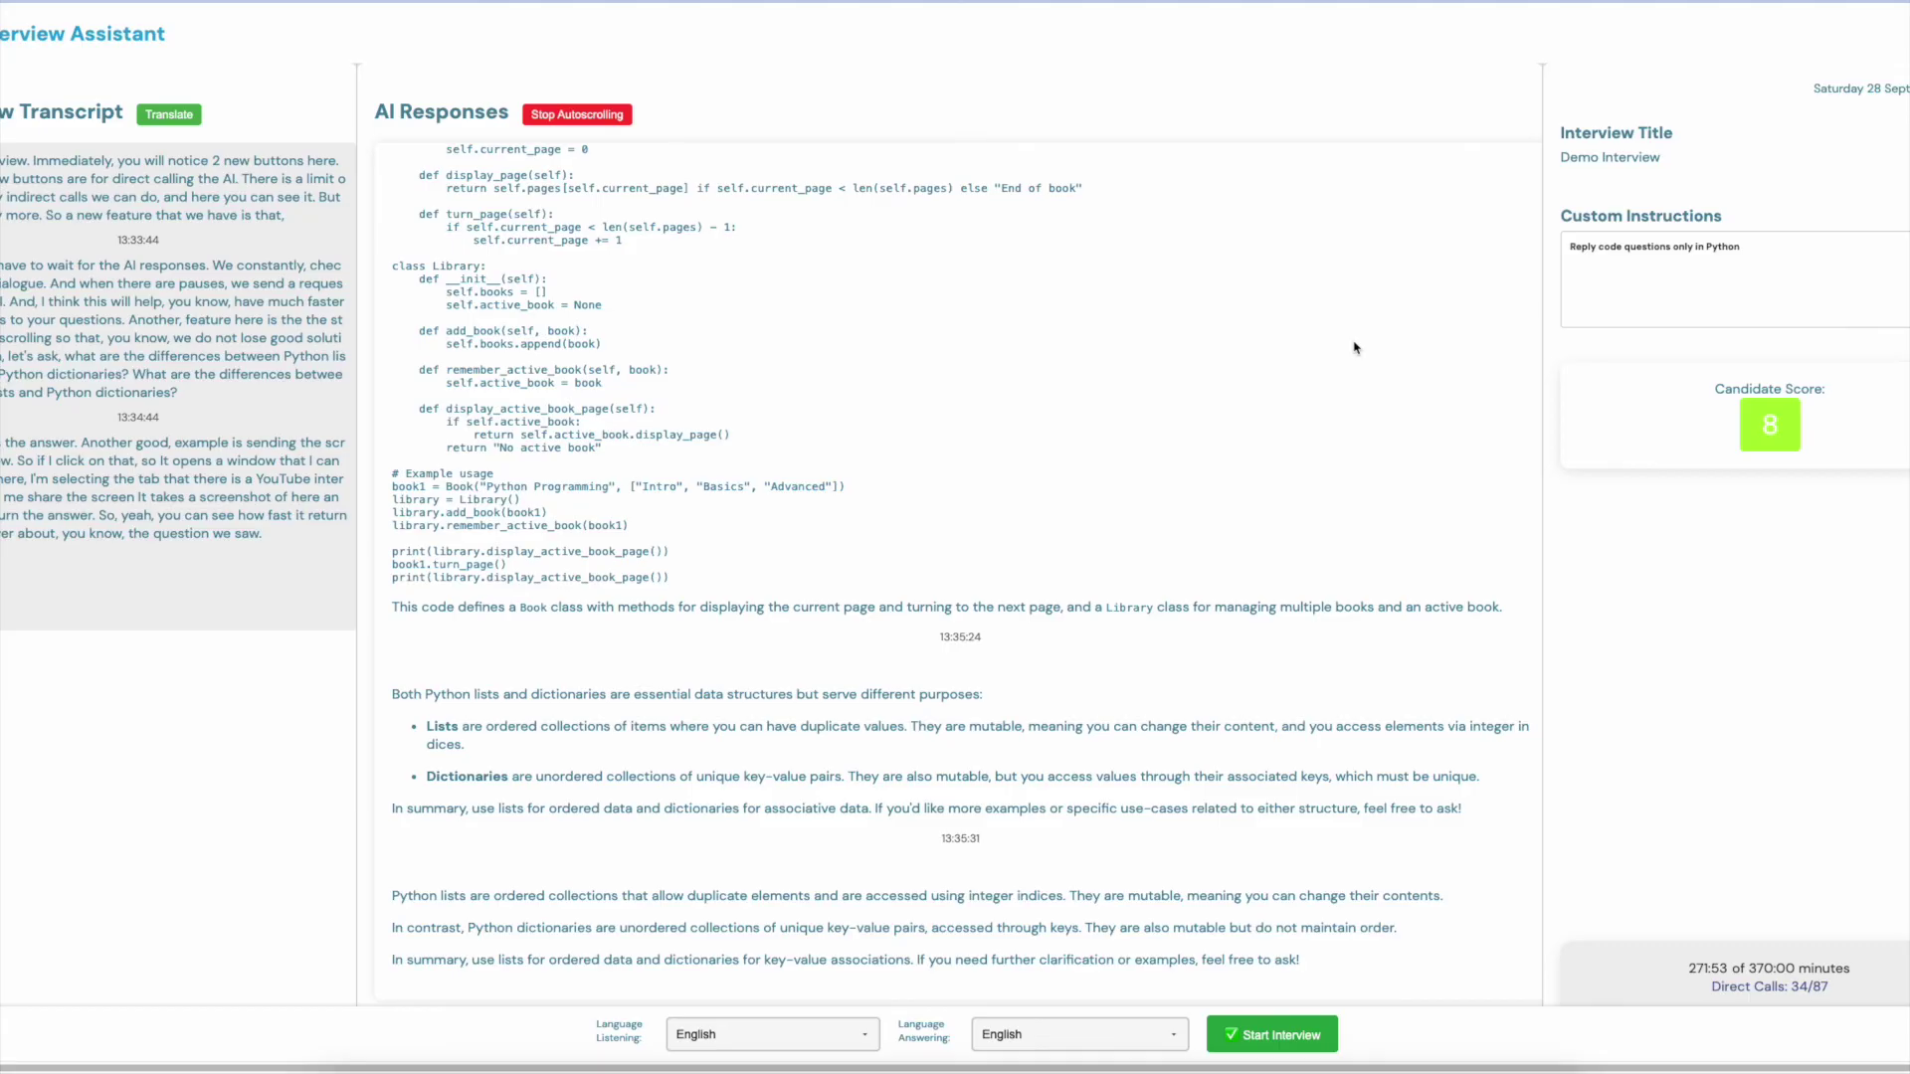
- Start a new interview sharing the YouTube mock interview Chrome tab with its audio
{"action": "left_click", "coordinate": [1282, 1041]}
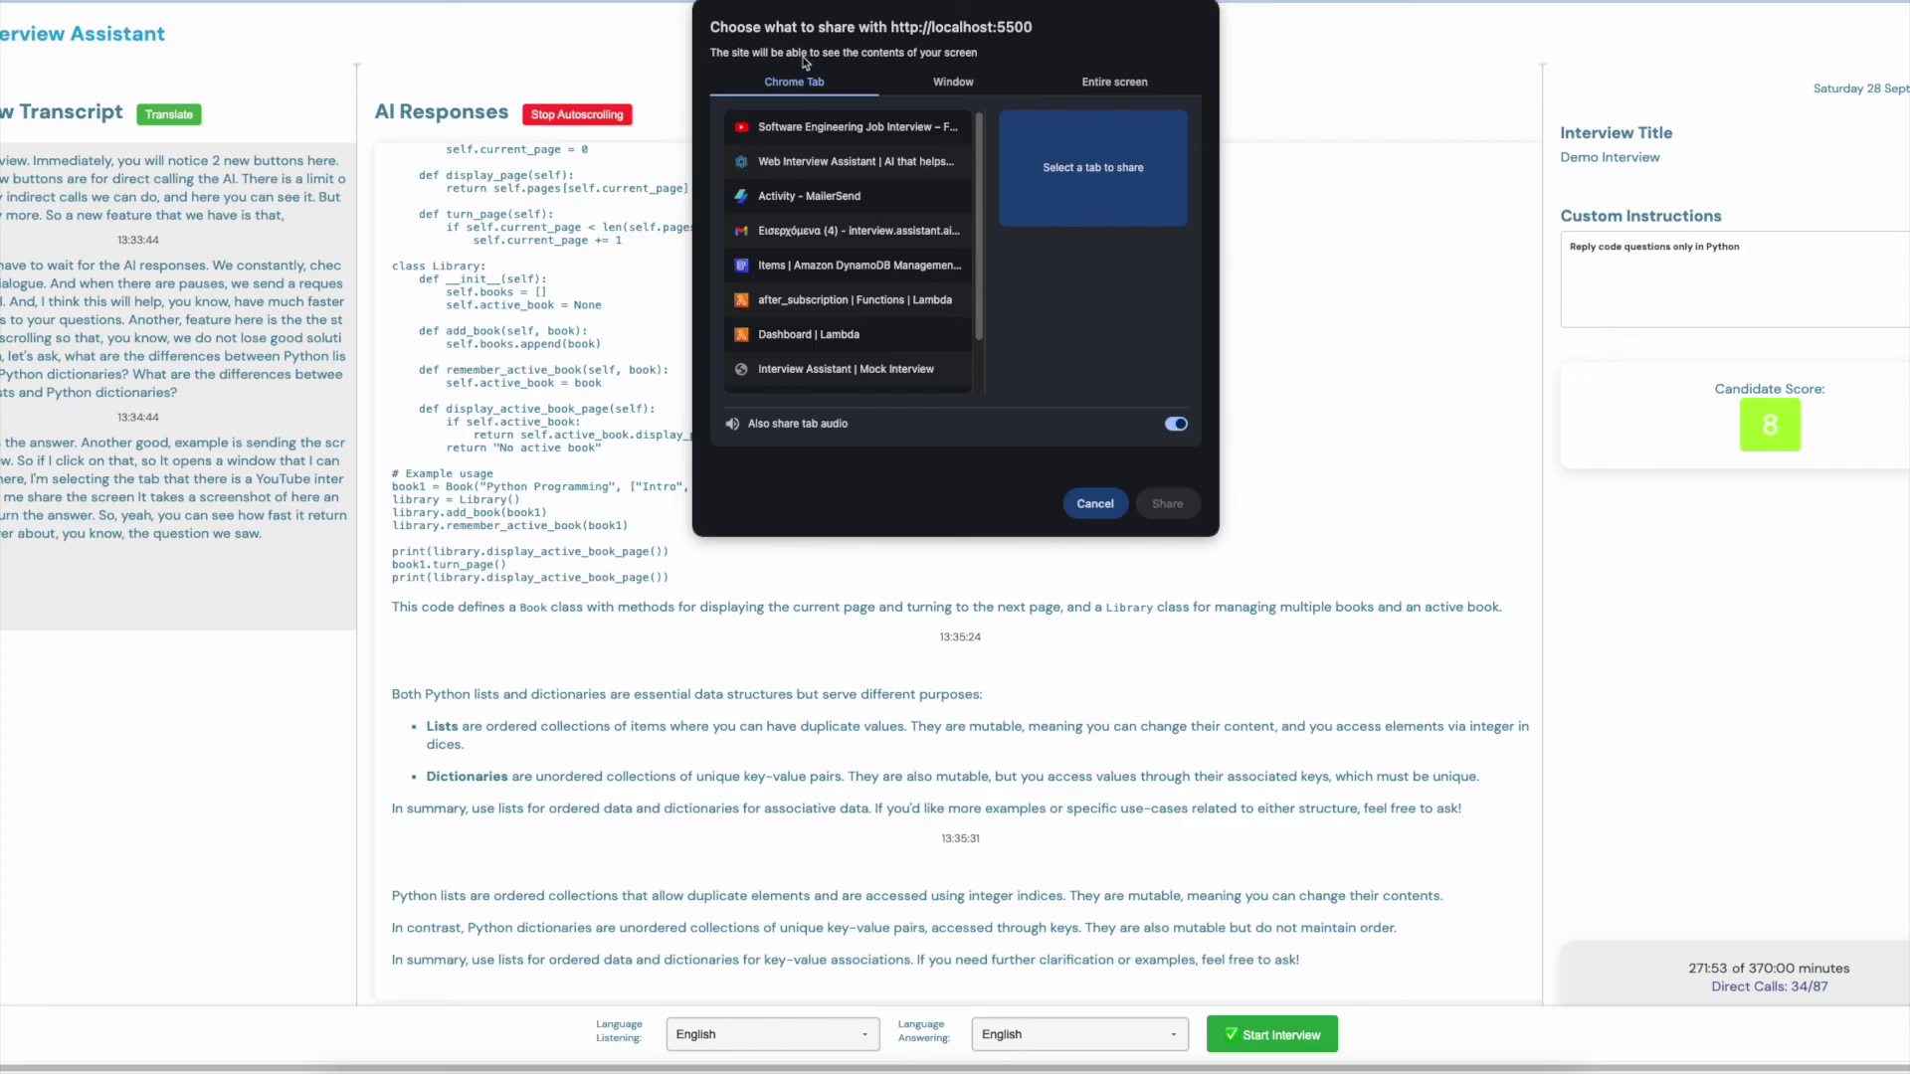
{"action": "left_click", "coordinate": [952, 89]}
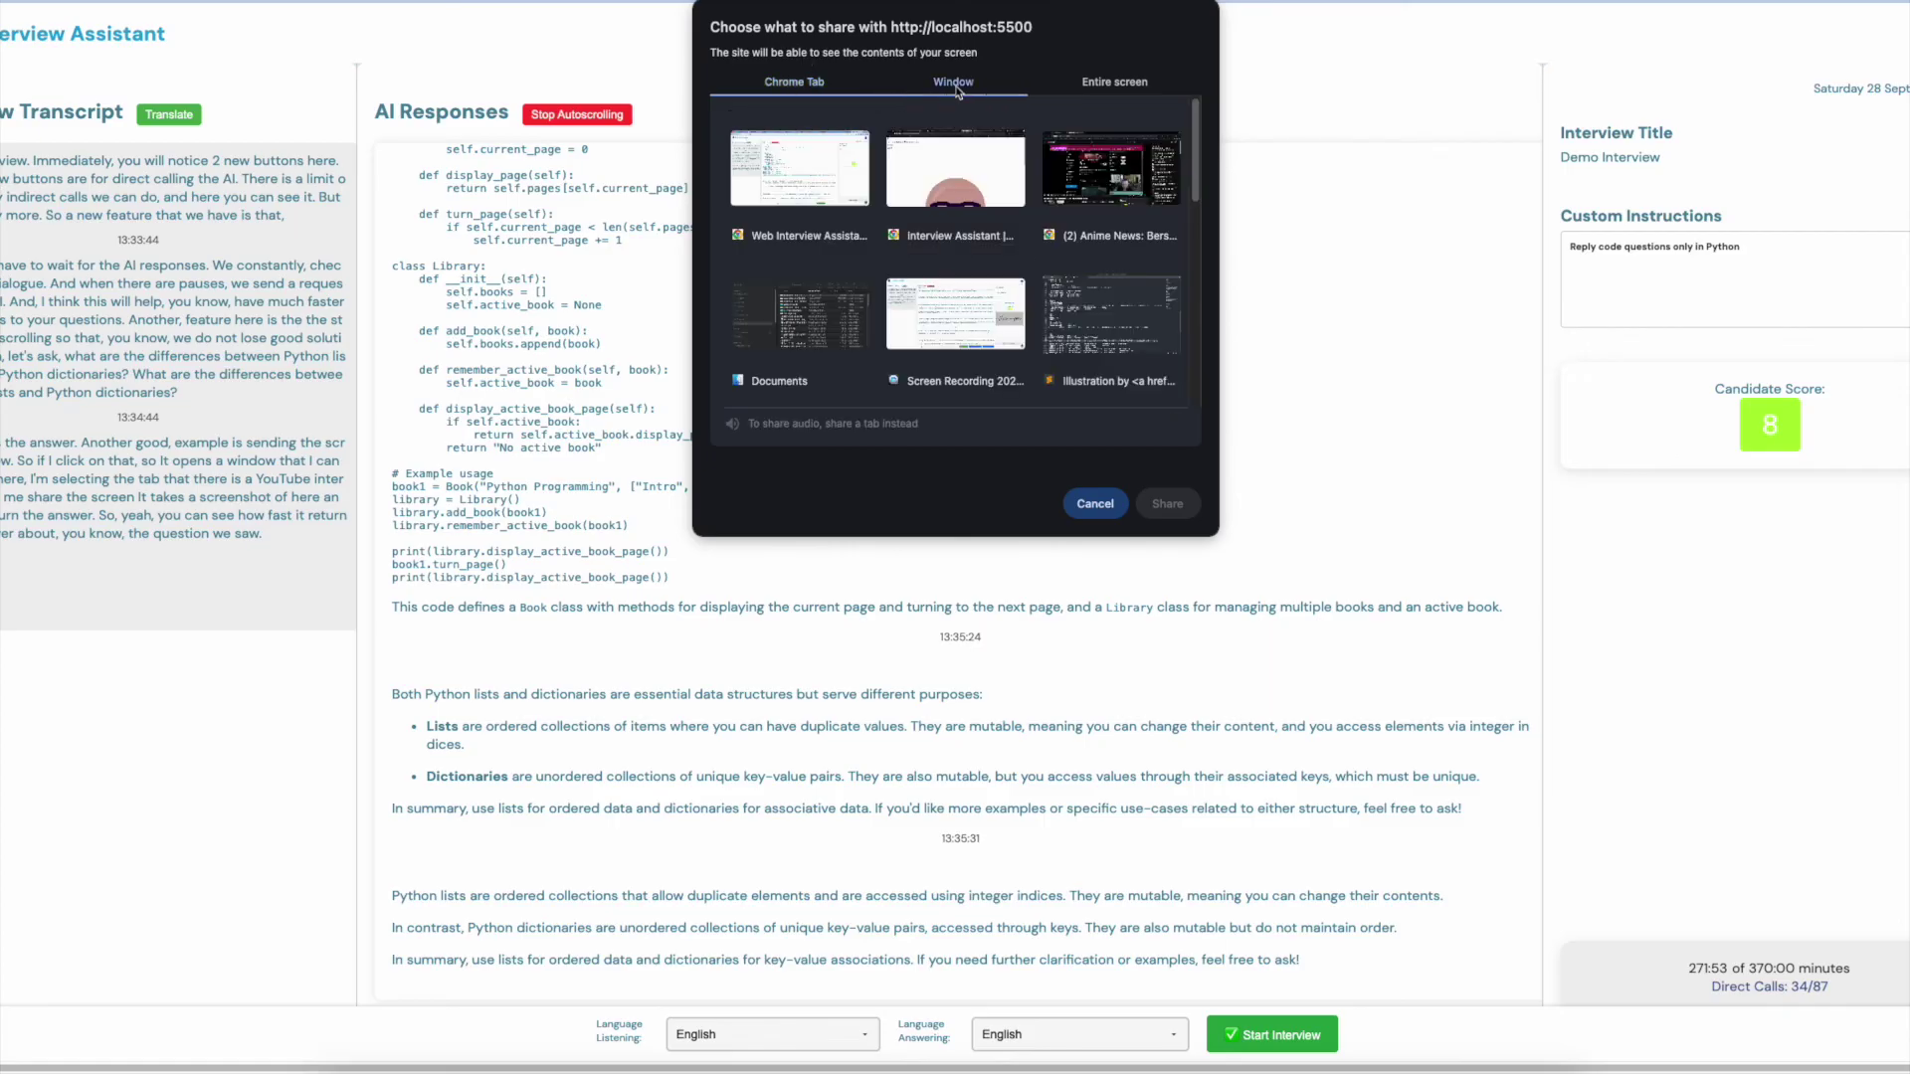
{"action": "left_click", "coordinate": [1129, 90]}
{"action": "left_click", "coordinate": [823, 84]}
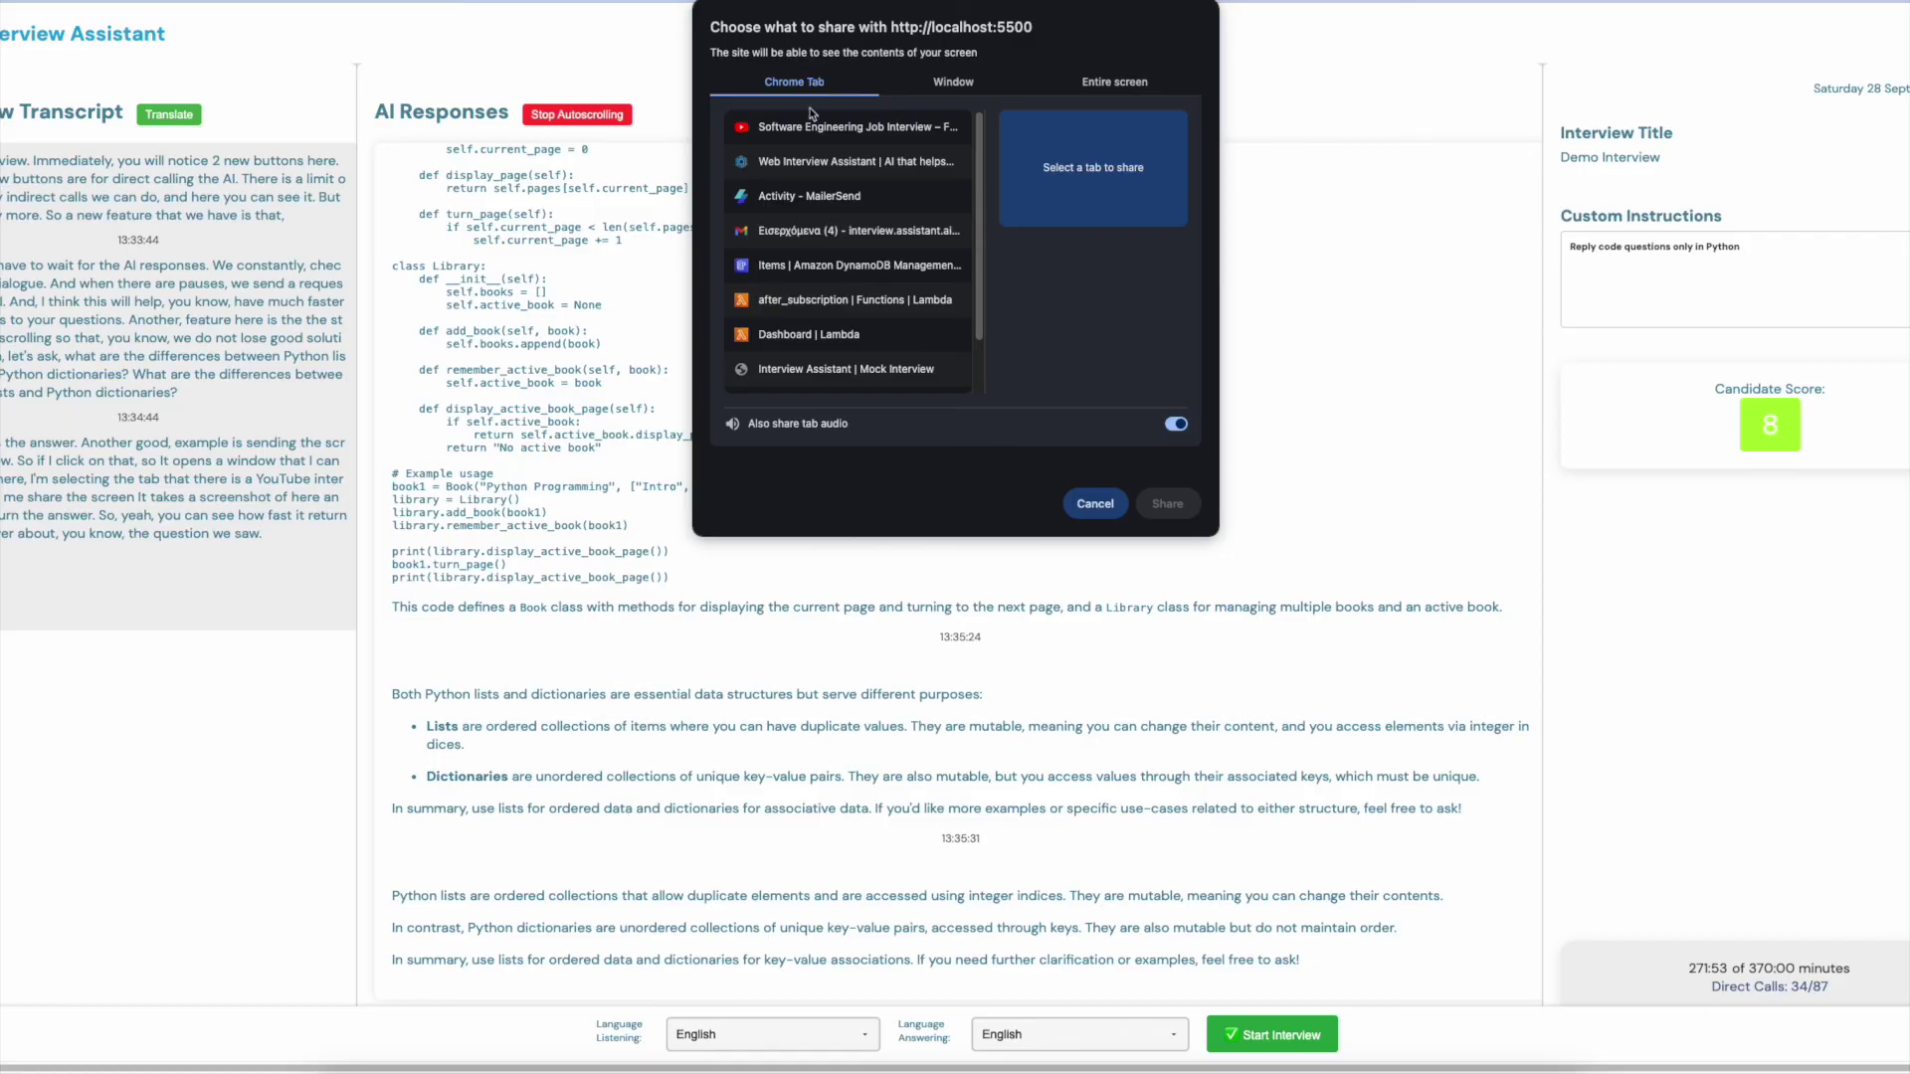
{"action": "left_click", "coordinate": [811, 129]}
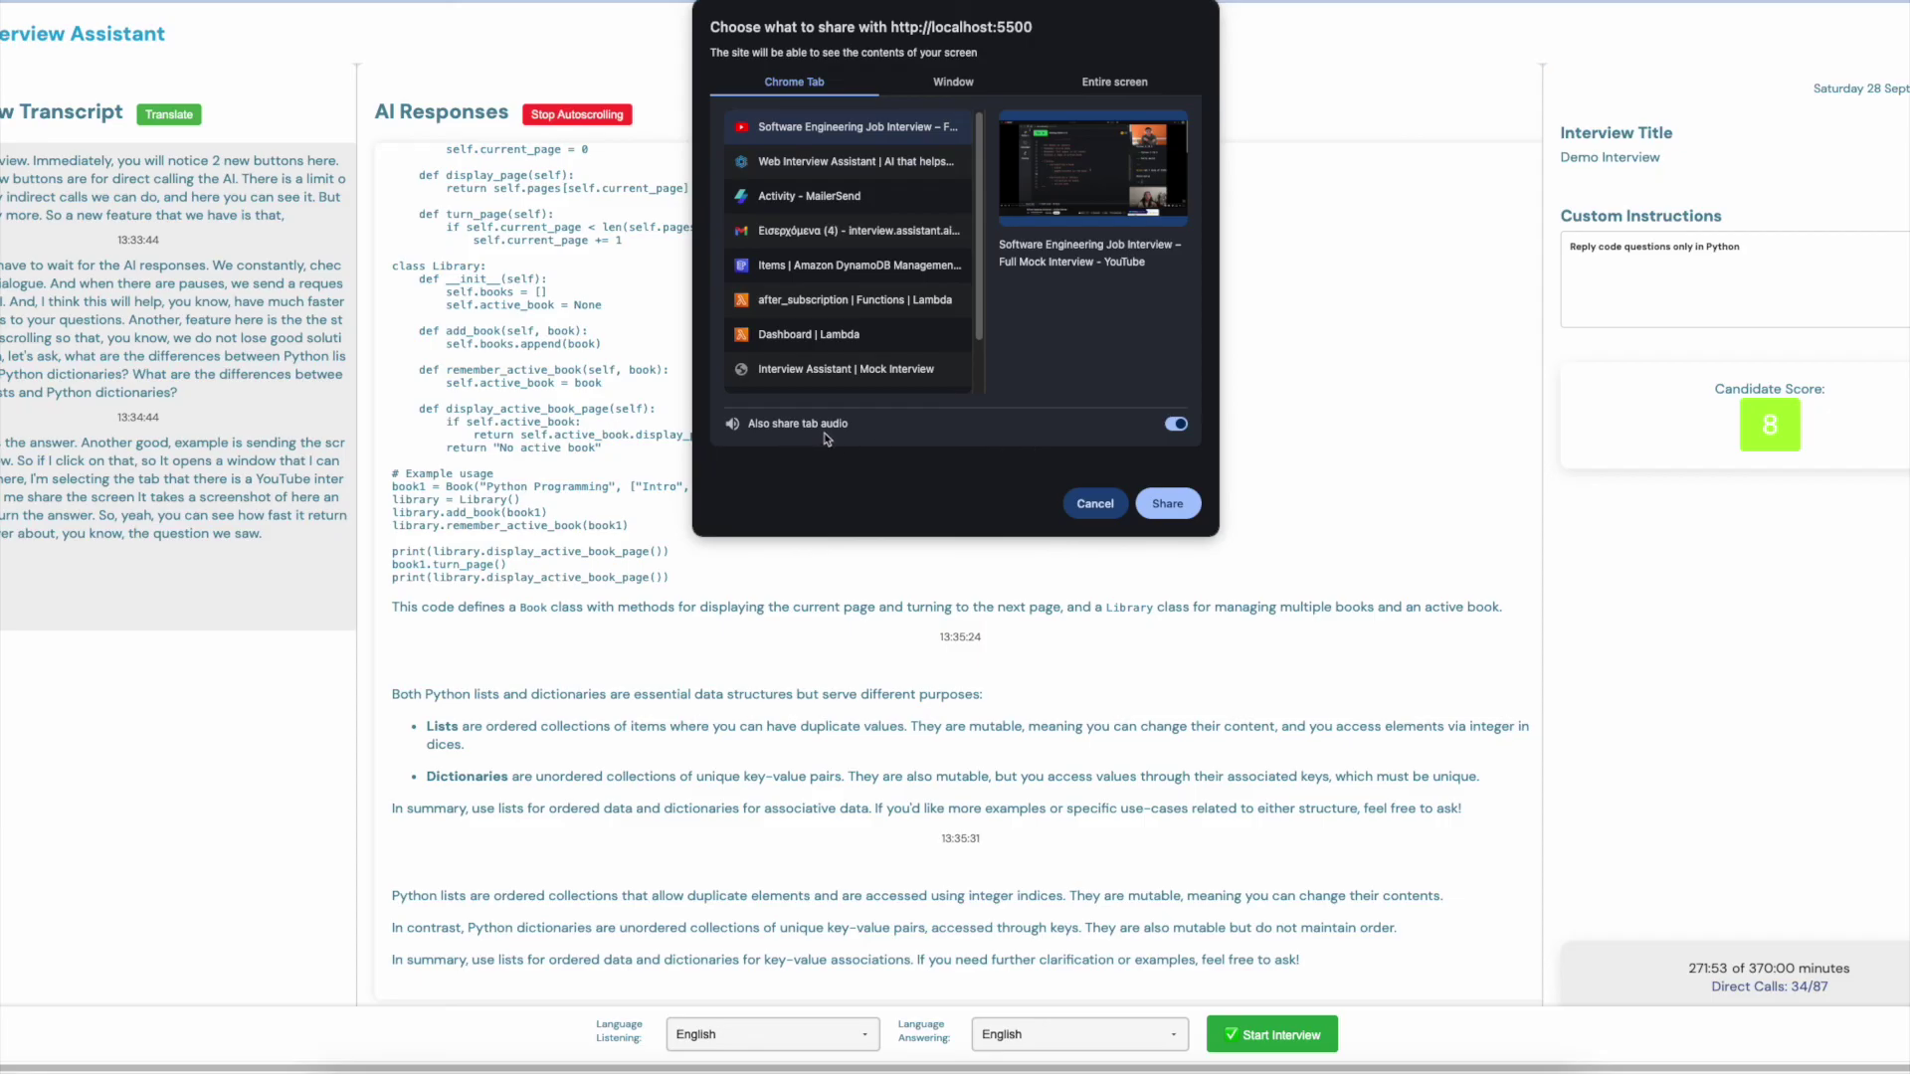
{"action": "left_click", "coordinate": [1174, 505]}
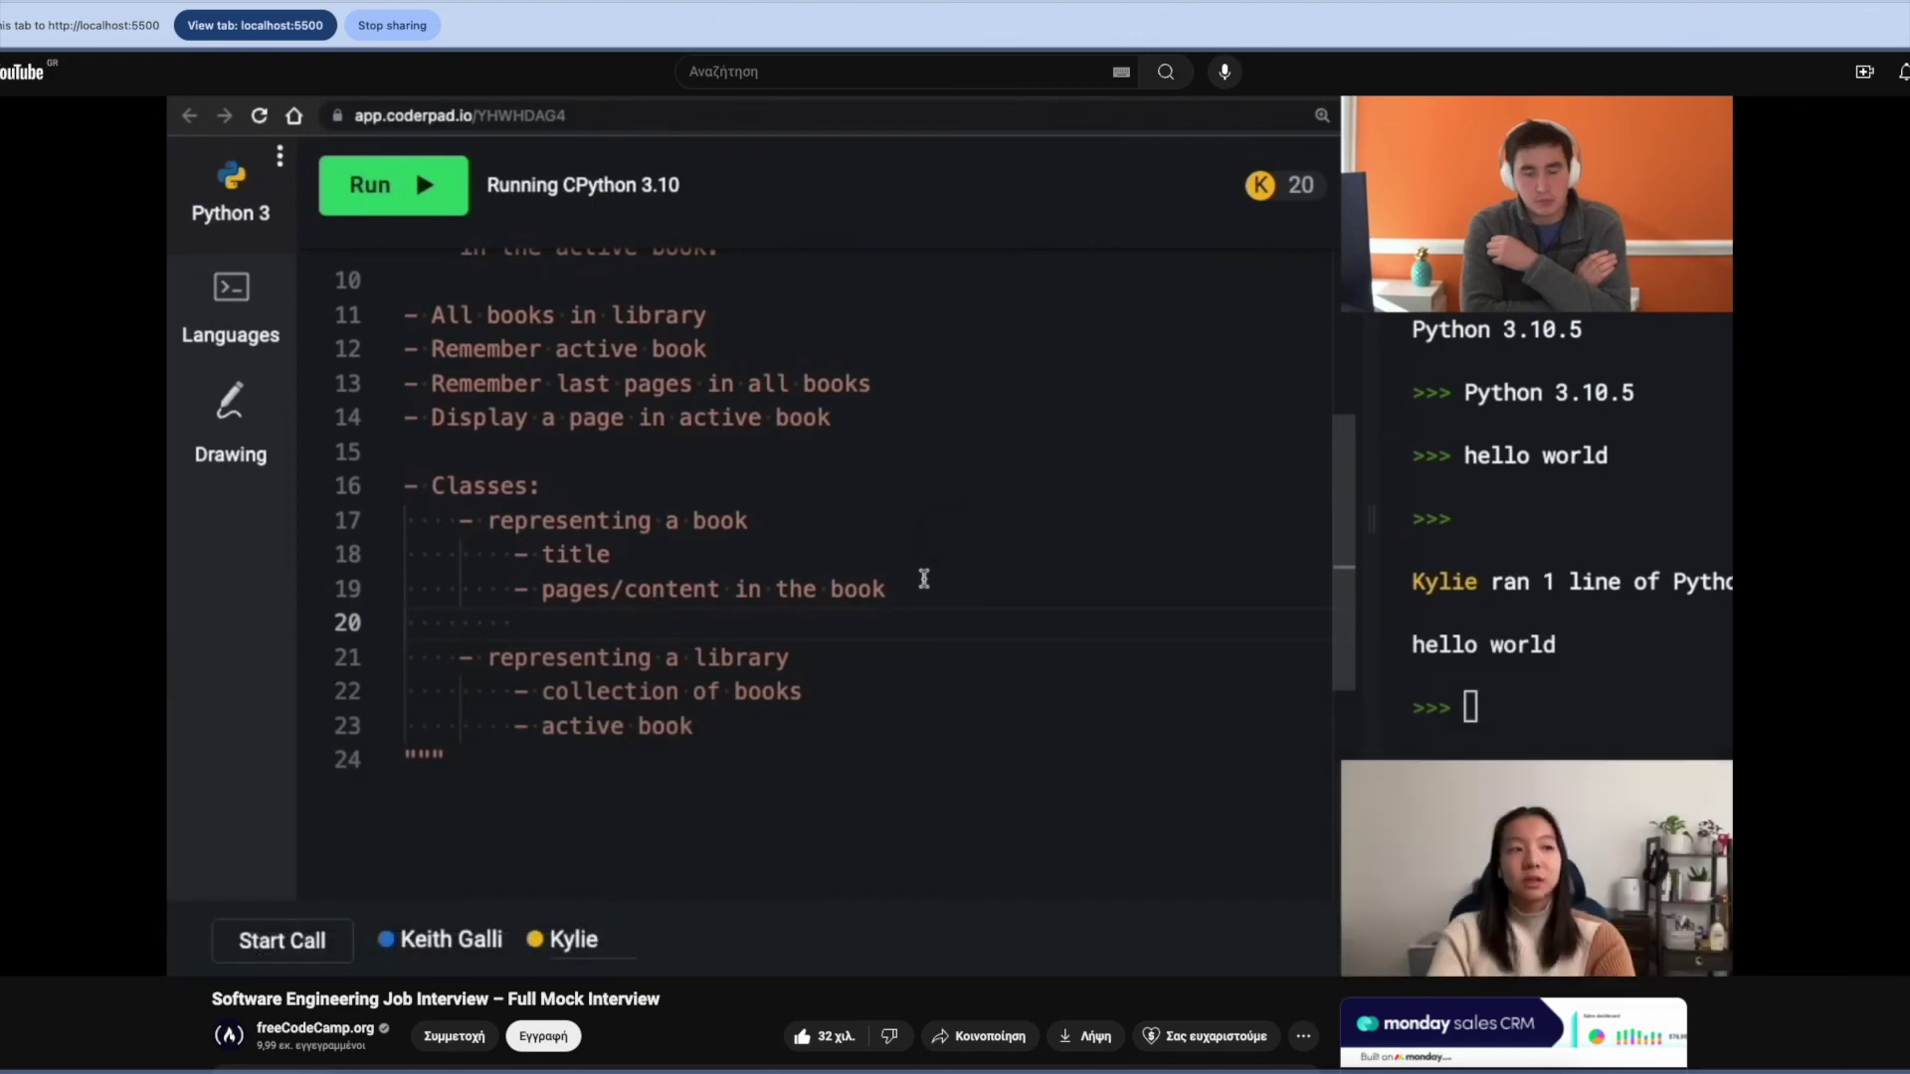
- Return to the localhost Interview Assistant page to watch the shared video's transcript and AI answers
{"action": "key", "text": "ctrl+Tab"}
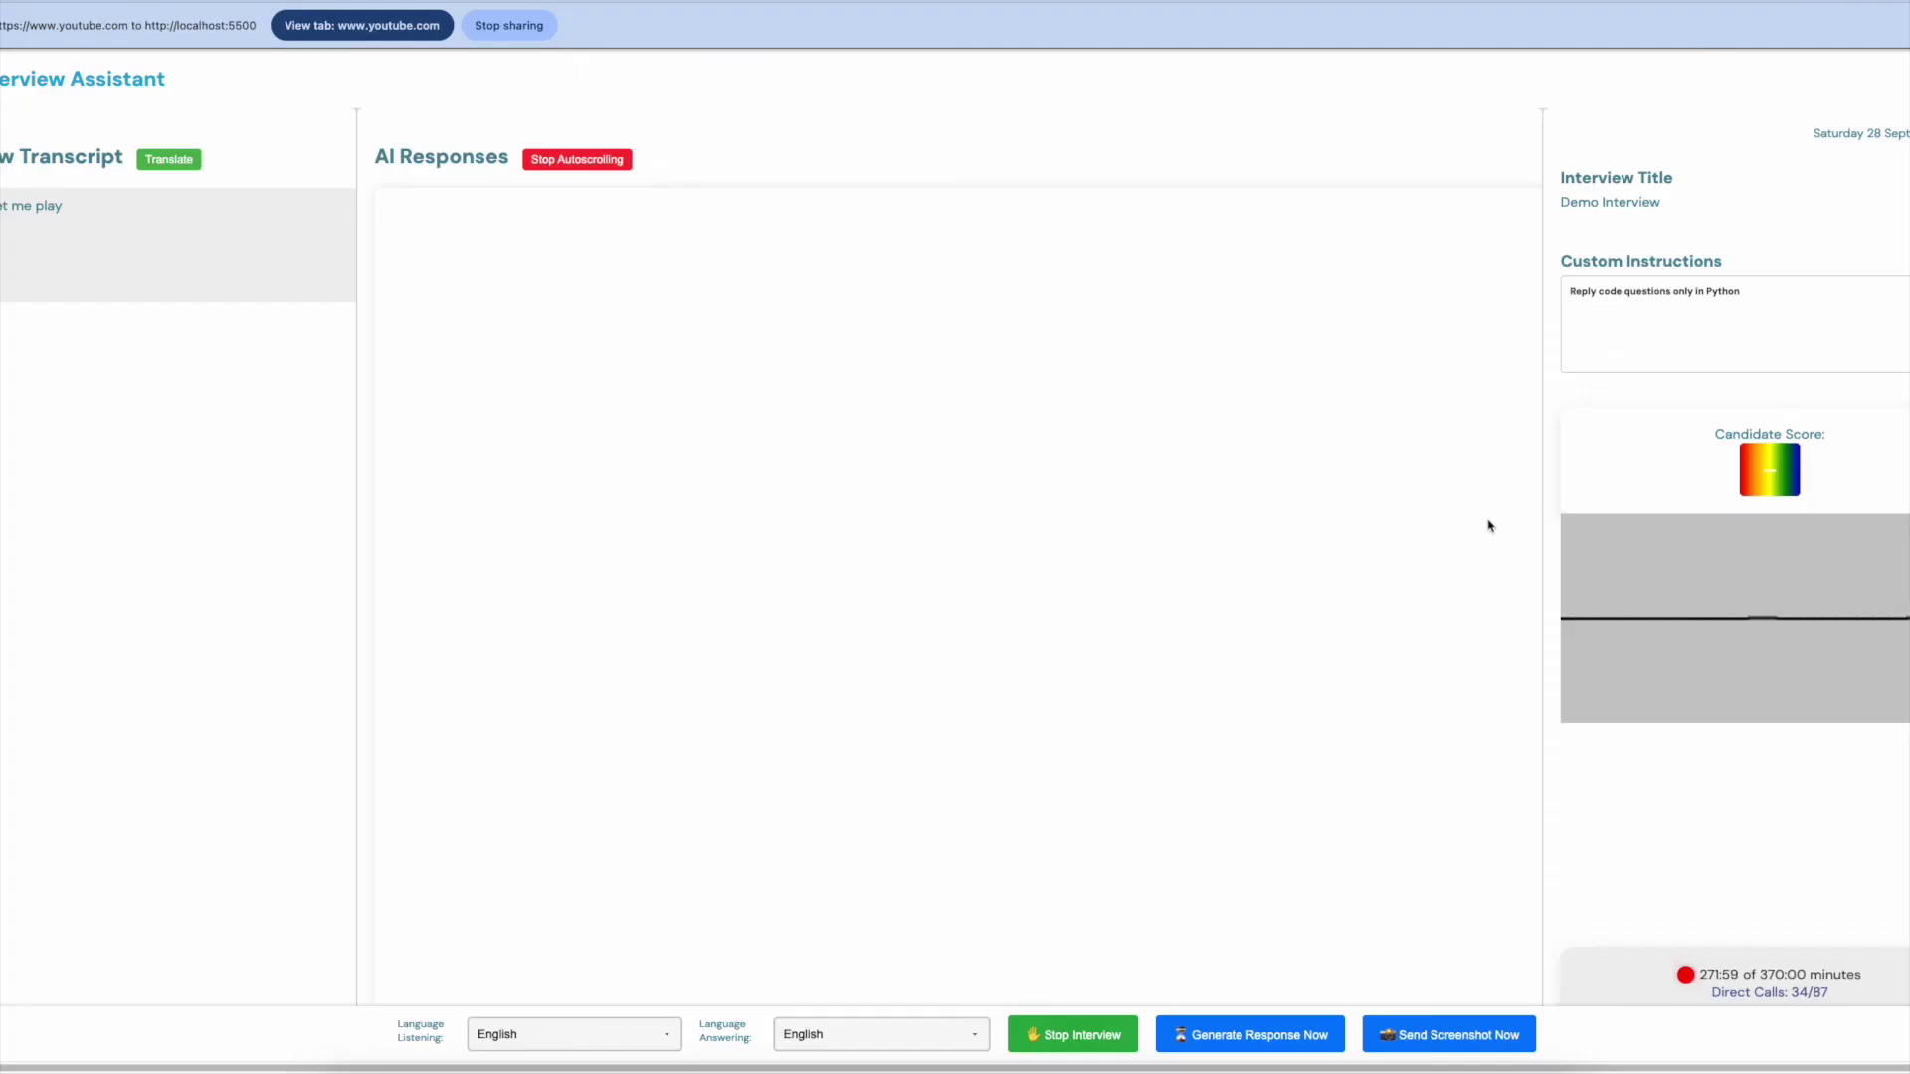